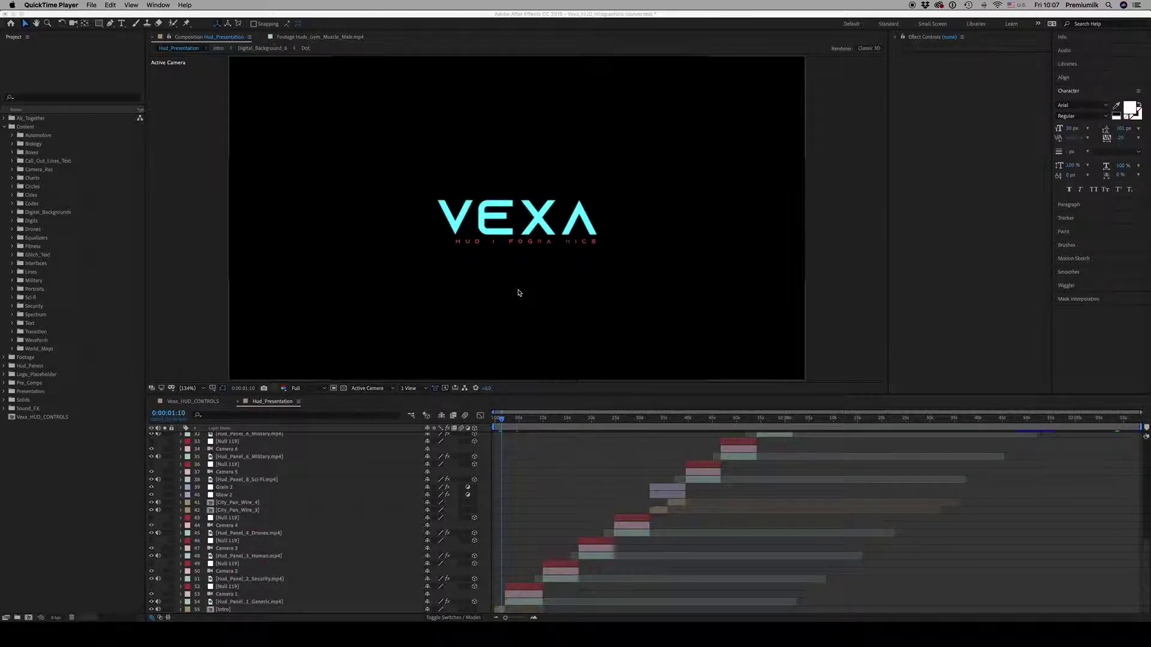
- Bring After Effects forward, then open and scrub the Logo_Placeholder comp from the Project panel
left_click(504, 425)
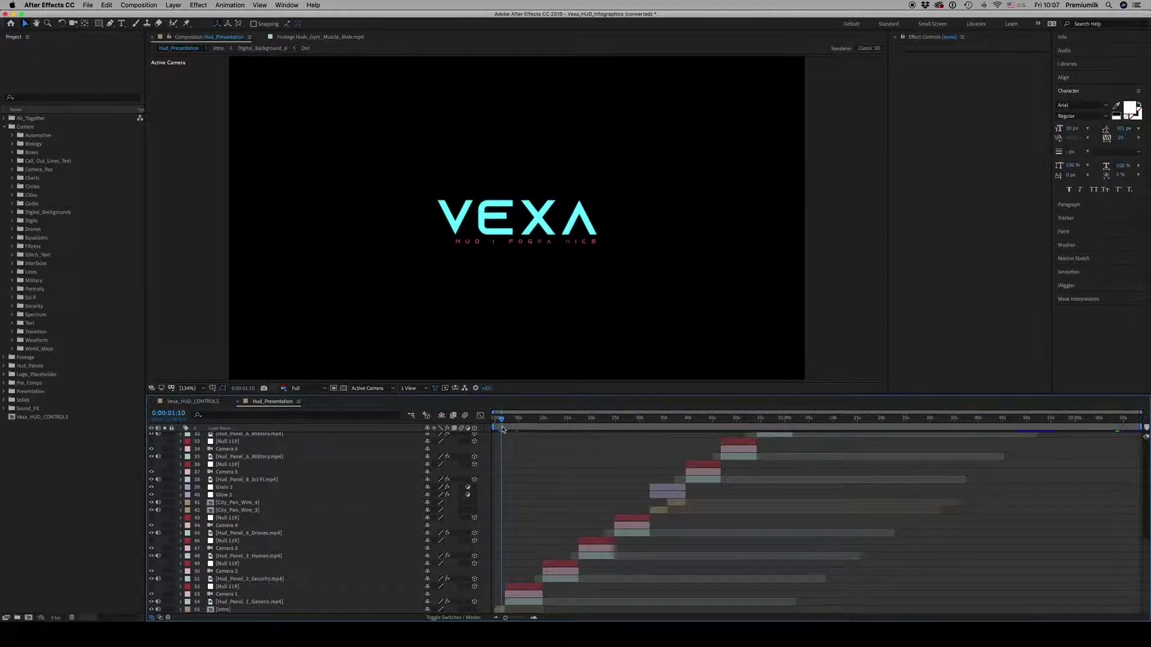
left_click(503, 422)
left_click(5, 127)
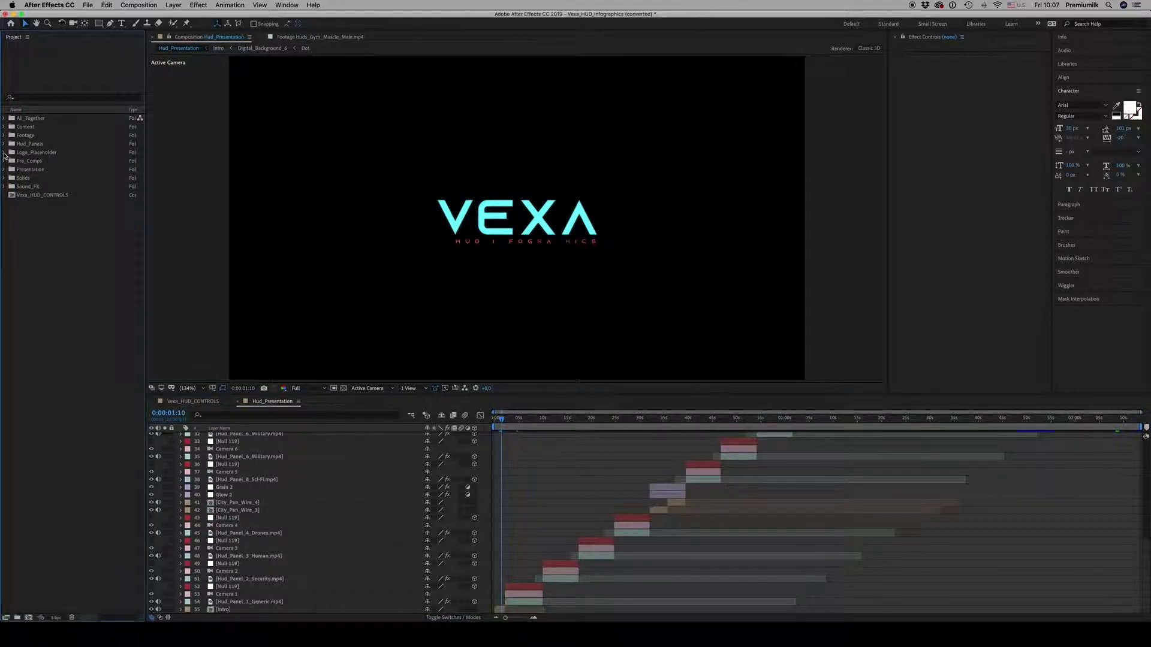
left_click(4, 153)
double_click(46, 161)
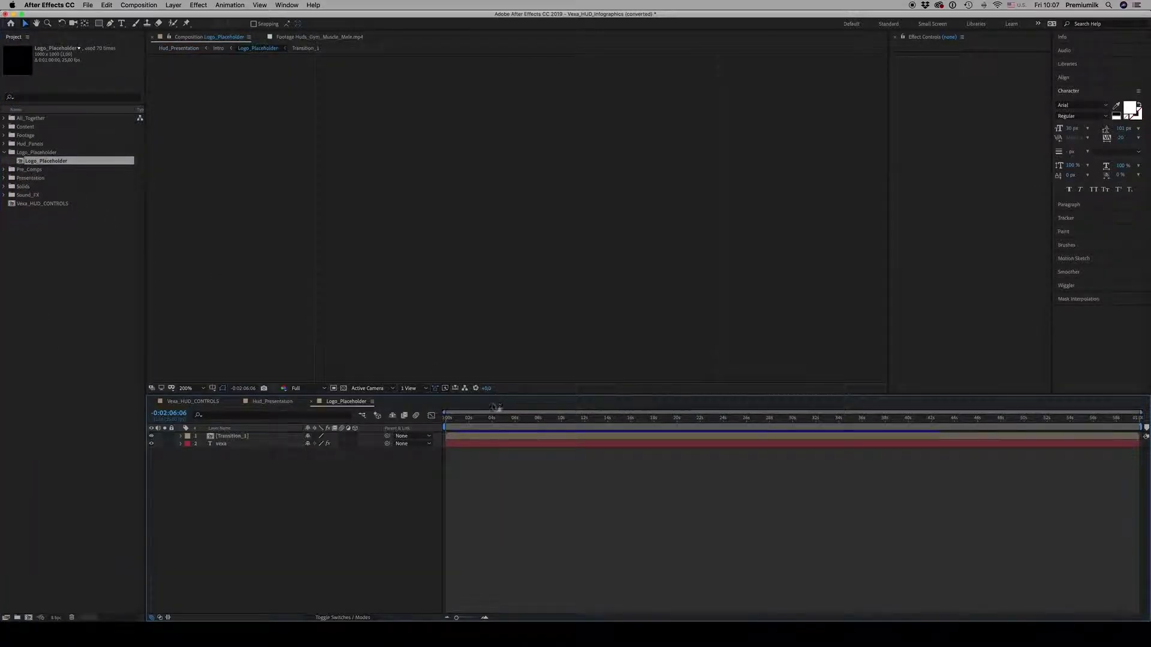
left_click_drag(525, 417, 466, 427)
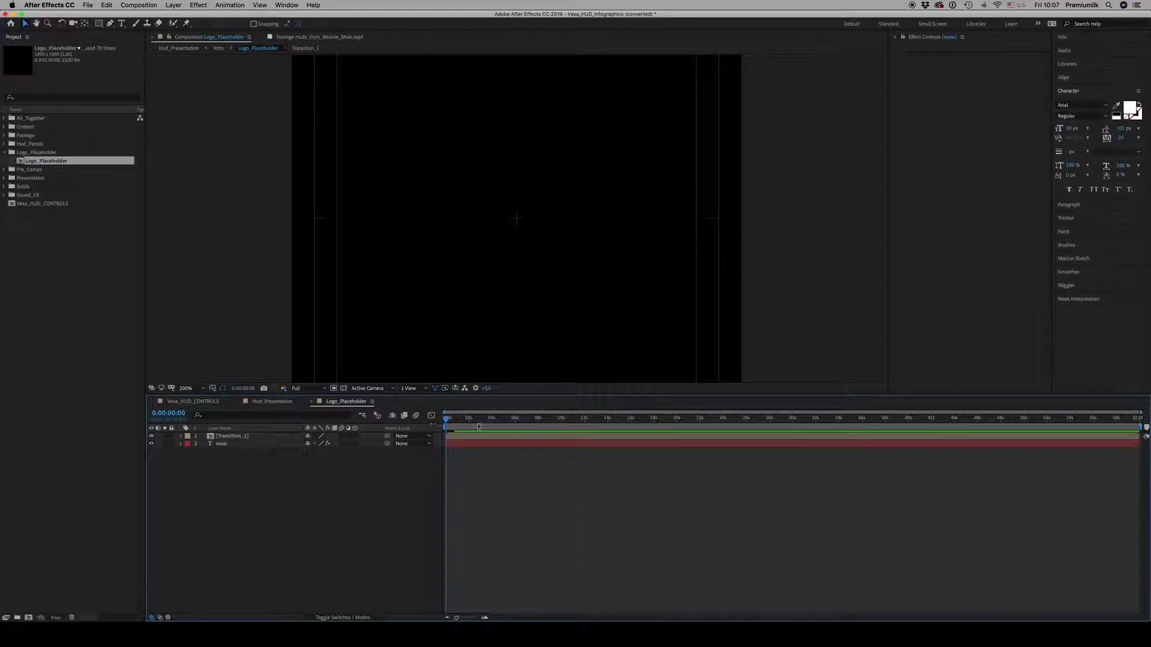
- Close Logo_Placeholder, scrub through Hud_Presentation, and switch to the Vexa_HUD_CONTROLS comp
left_click(312, 401)
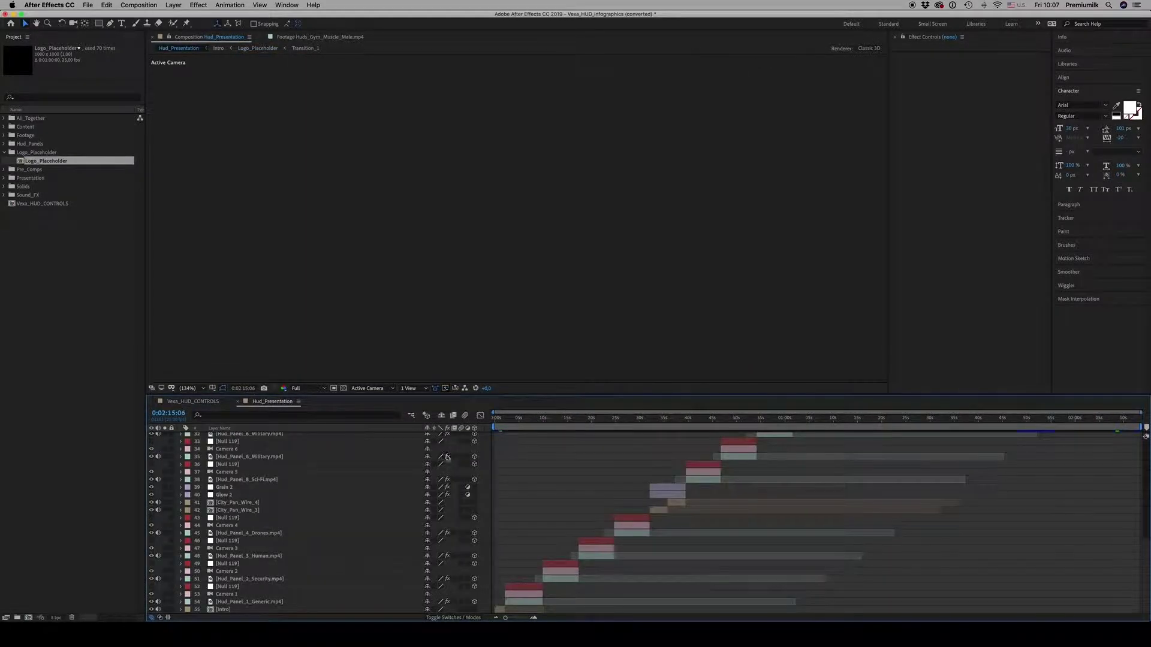
left_click(500, 421)
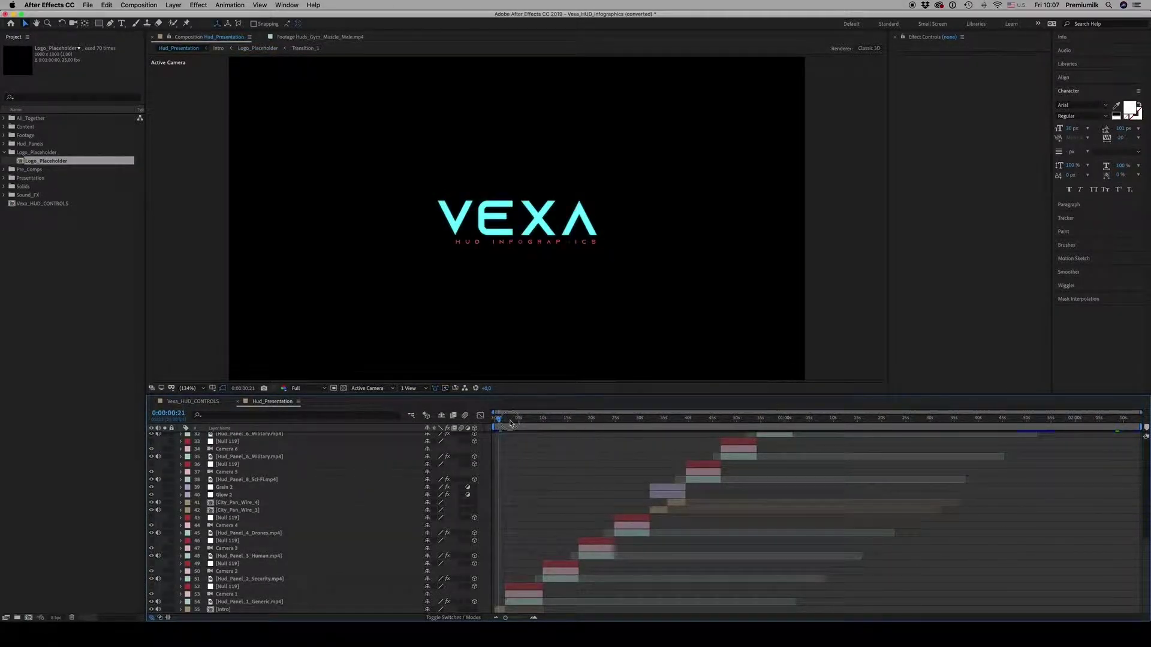
left_click_drag(499, 422, 511, 421)
left_click(529, 422)
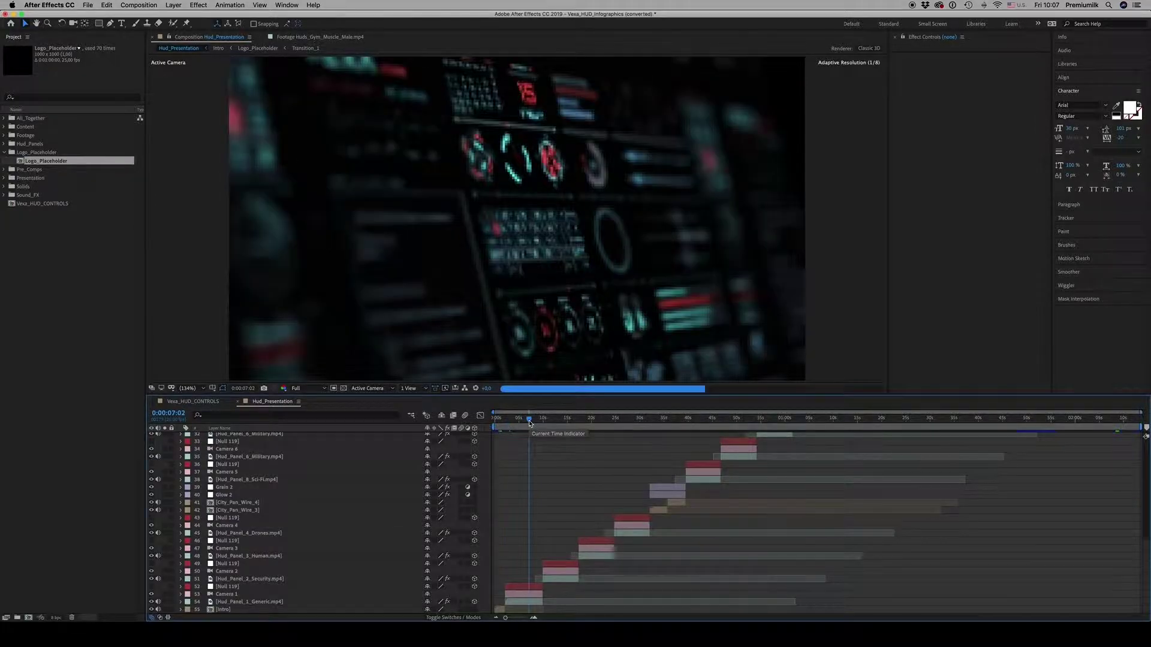
left_click(195, 403)
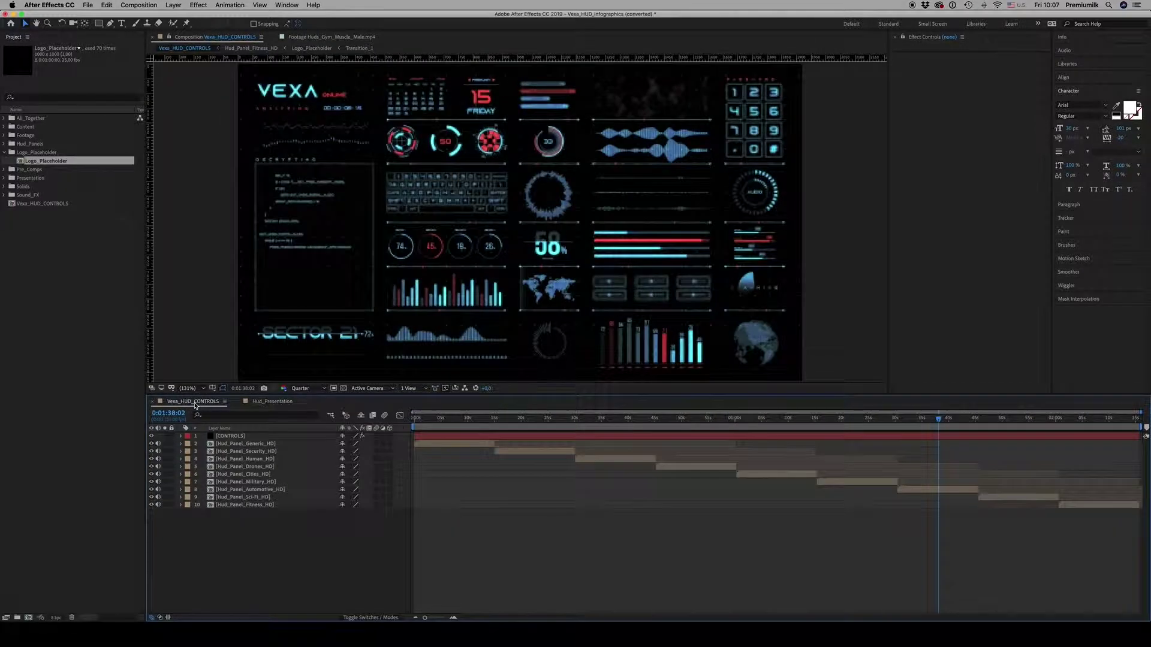
- Select the CONTROLS layer, set Color_2 to bright orange, and match Text_Color to it
left_click(471, 420)
left_click(542, 420)
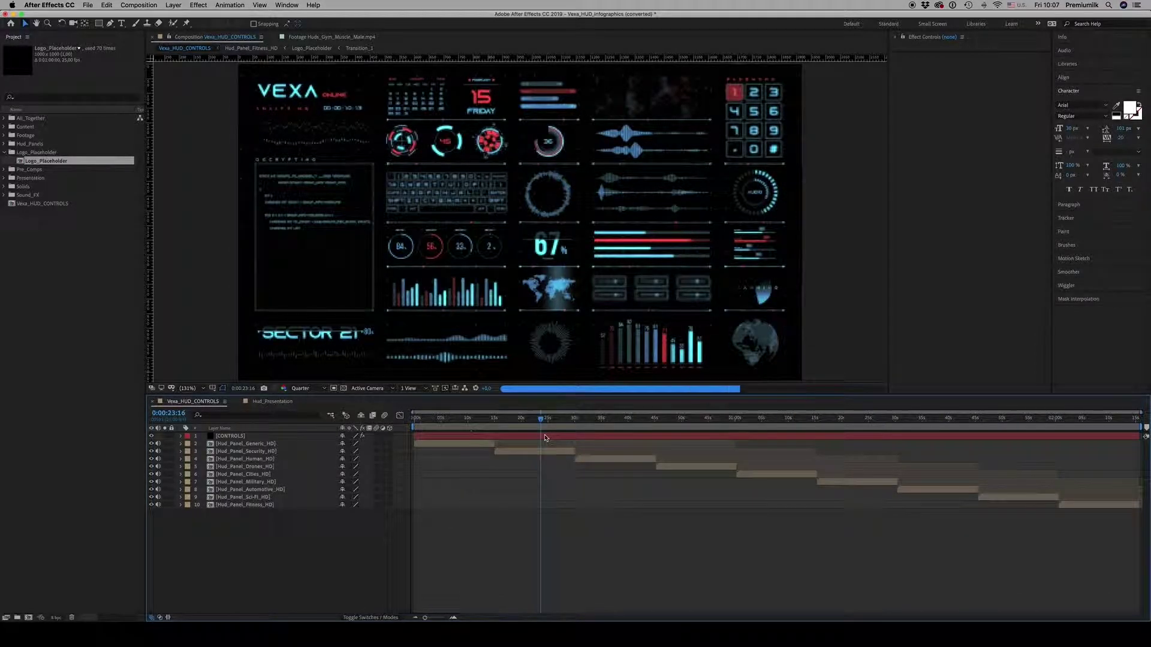
left_click(623, 425)
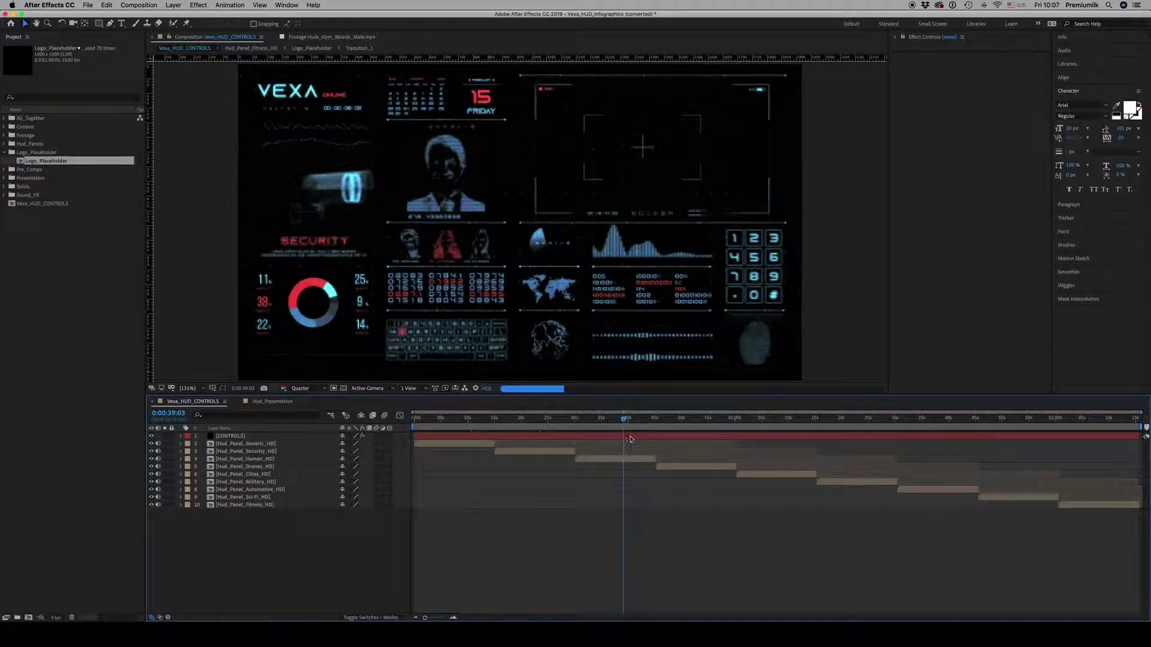
left_click(631, 438)
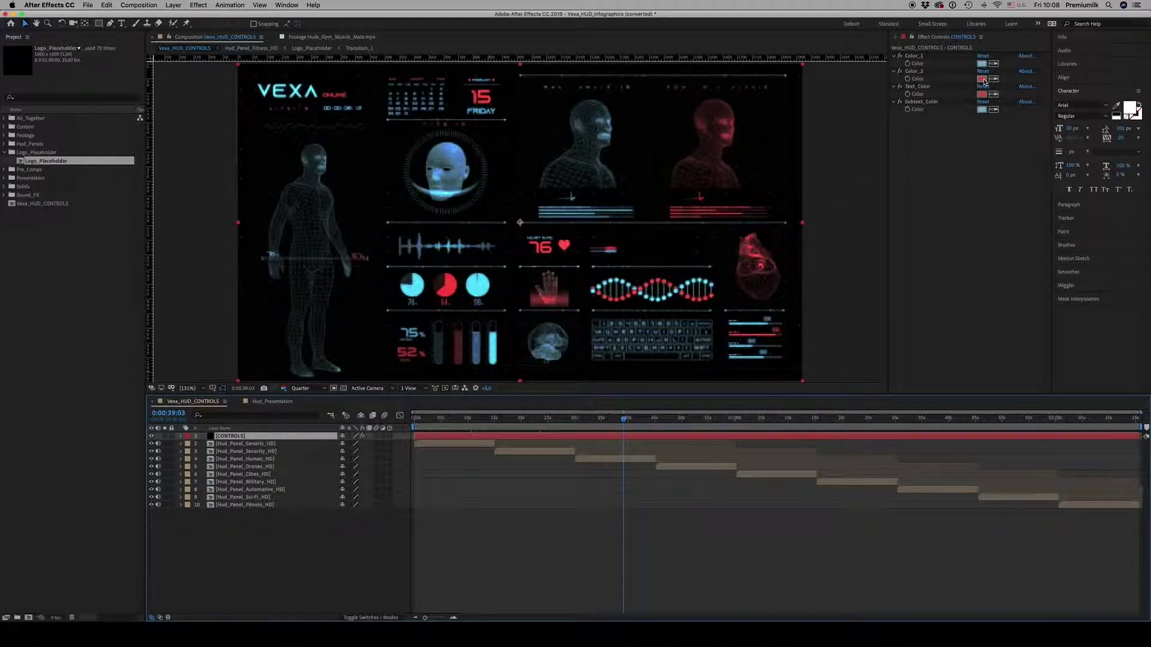
left_click(981, 78)
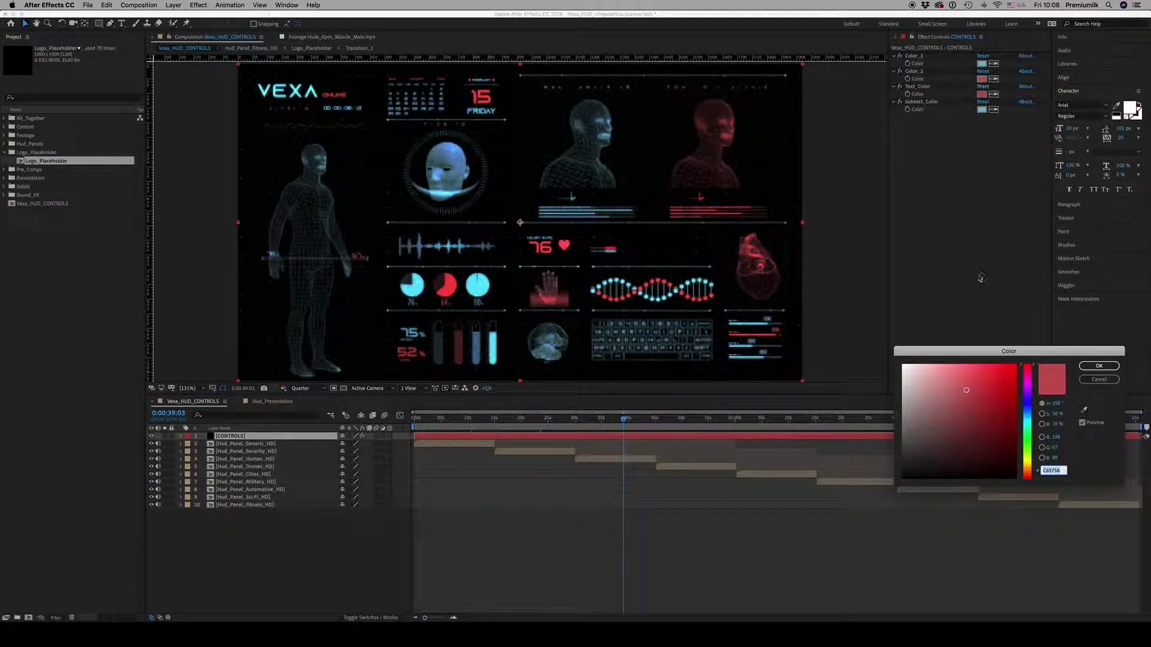
left_click_drag(1032, 454, 1032, 471)
left_click_drag(989, 412, 1018, 365)
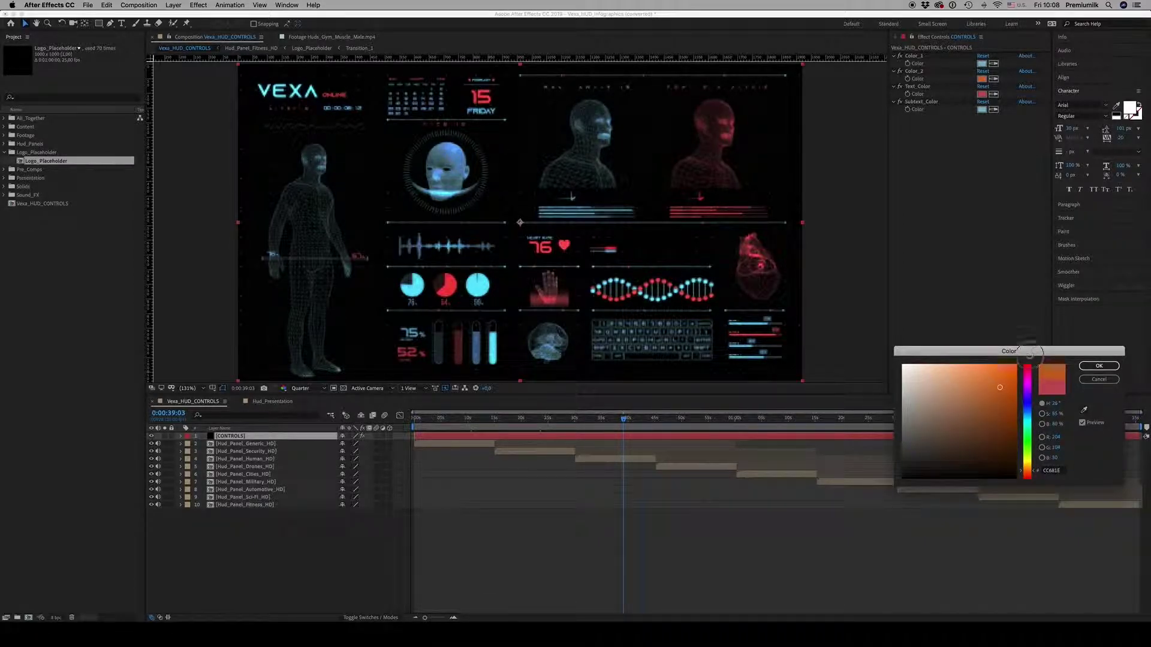
left_click(1097, 366)
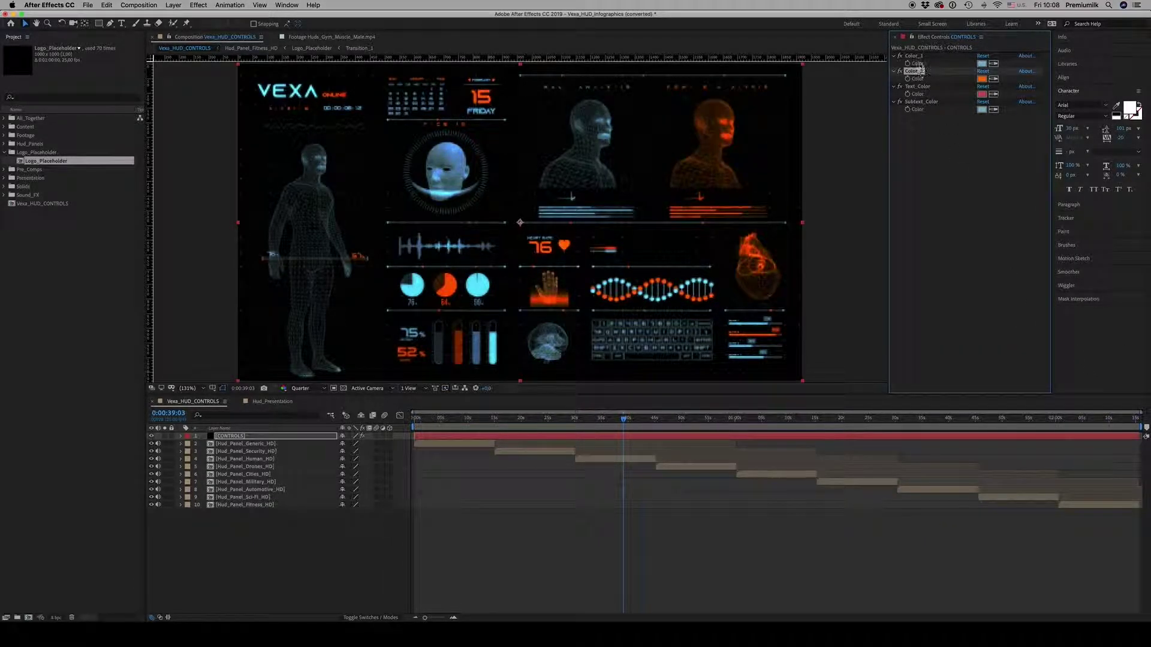
left_click(924, 87)
left_click(983, 79)
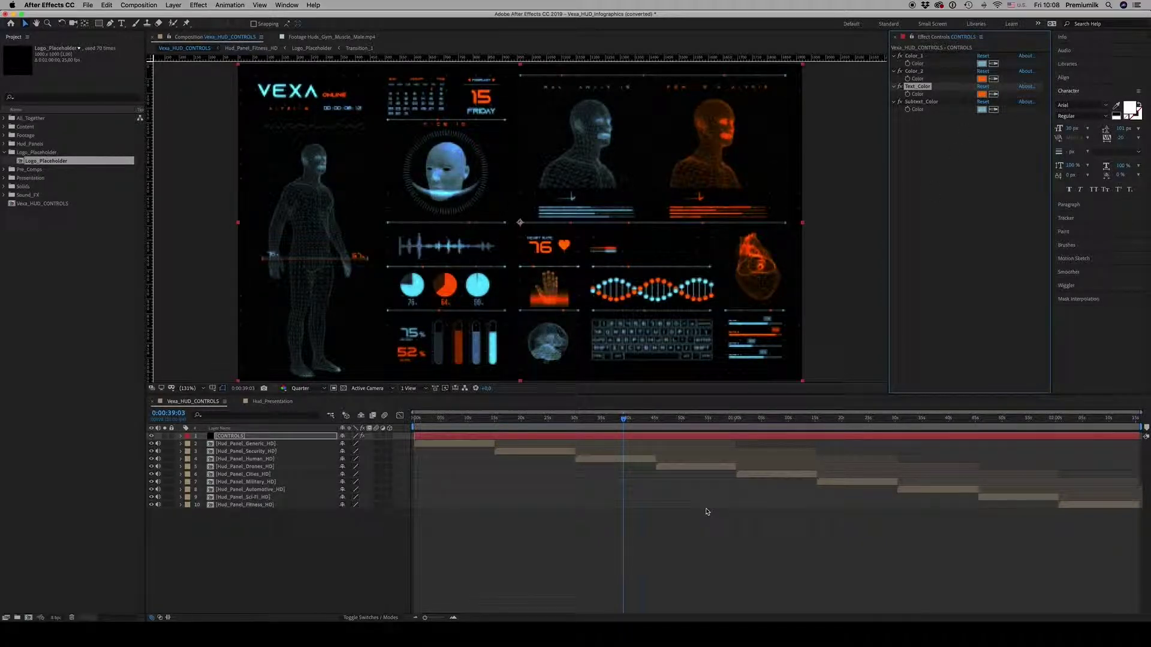
- Preview the drones and cities panels, then turn Color_2 and Text_Color blue to match Color_1
left_click(701, 419)
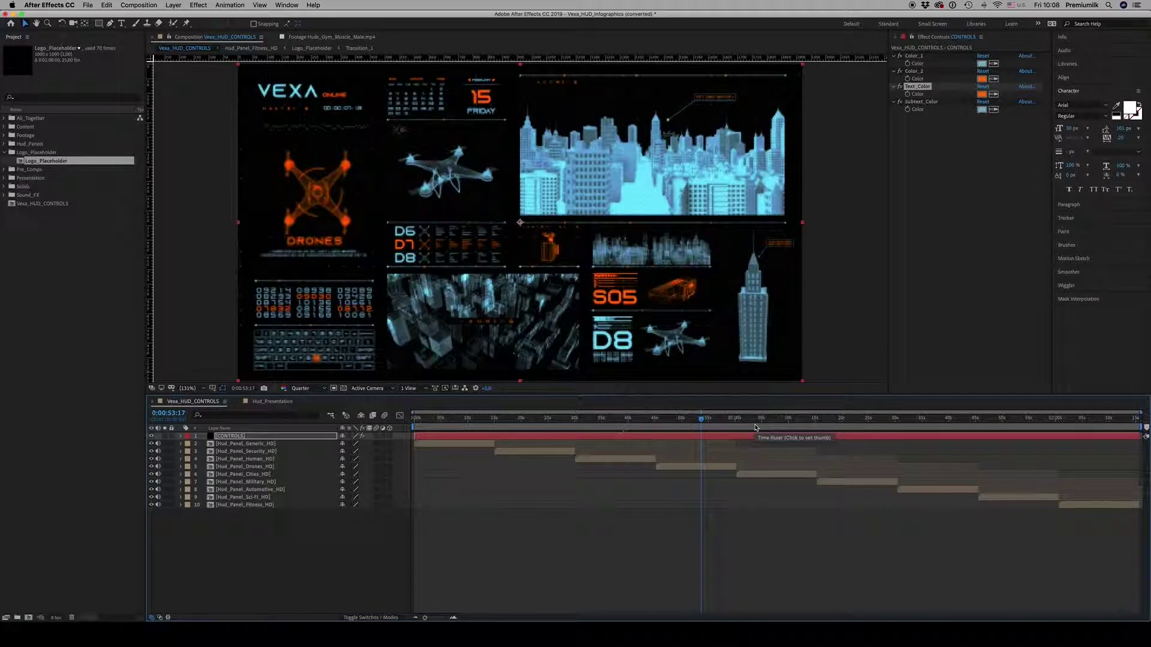
left_click(780, 420)
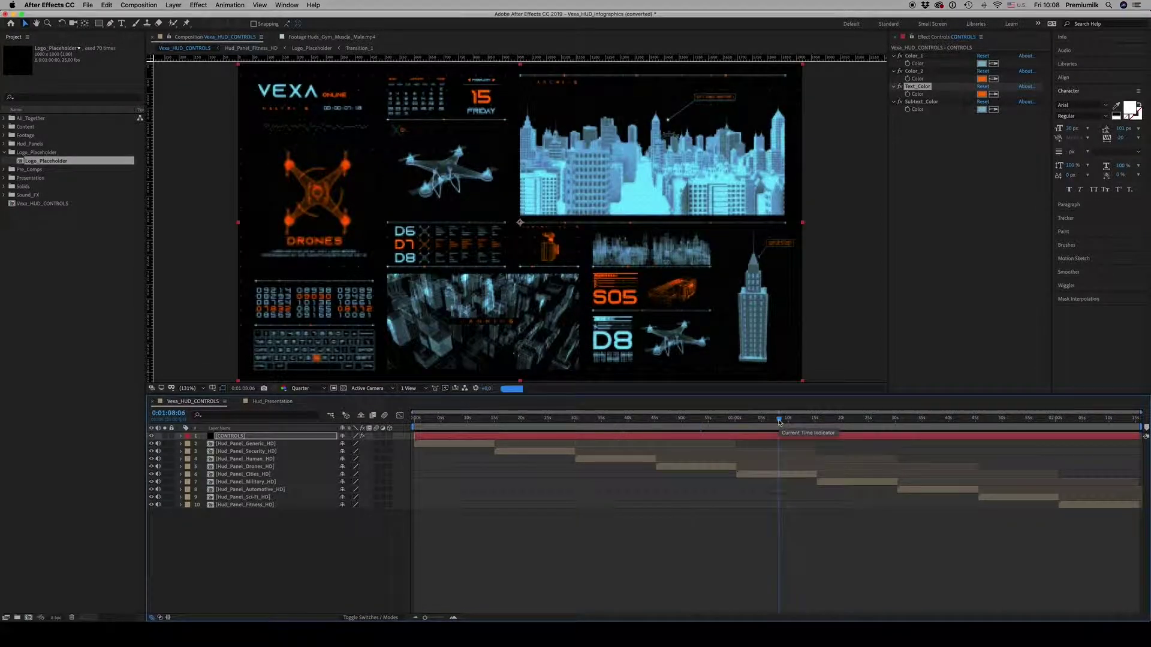
left_click(994, 79)
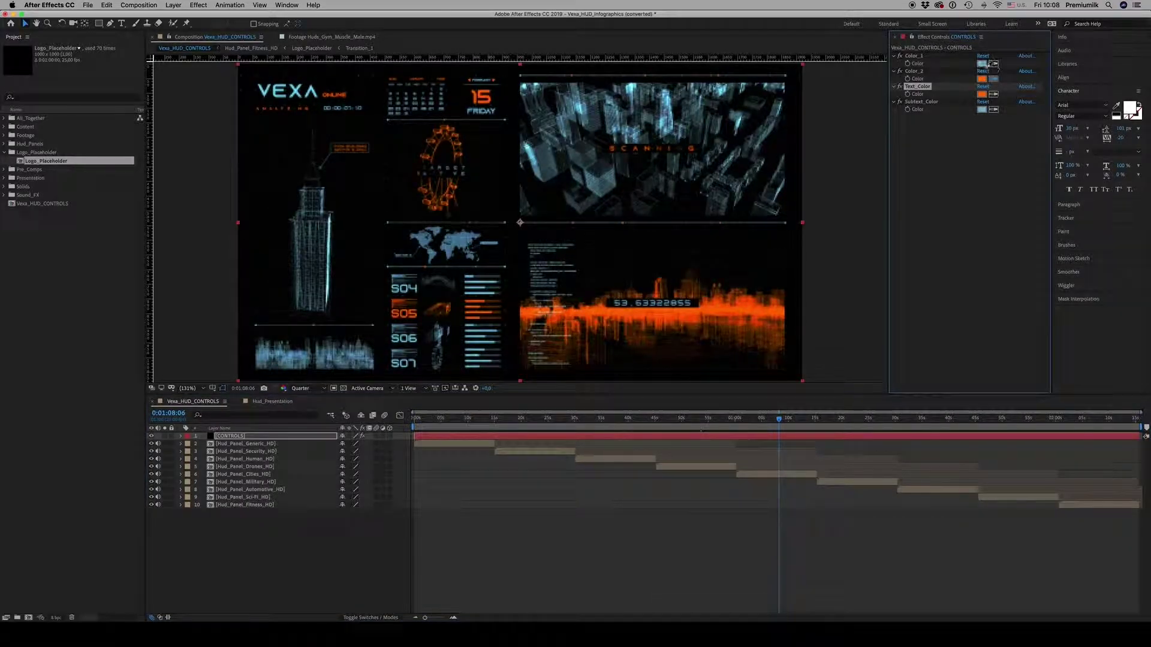
left_click(983, 61)
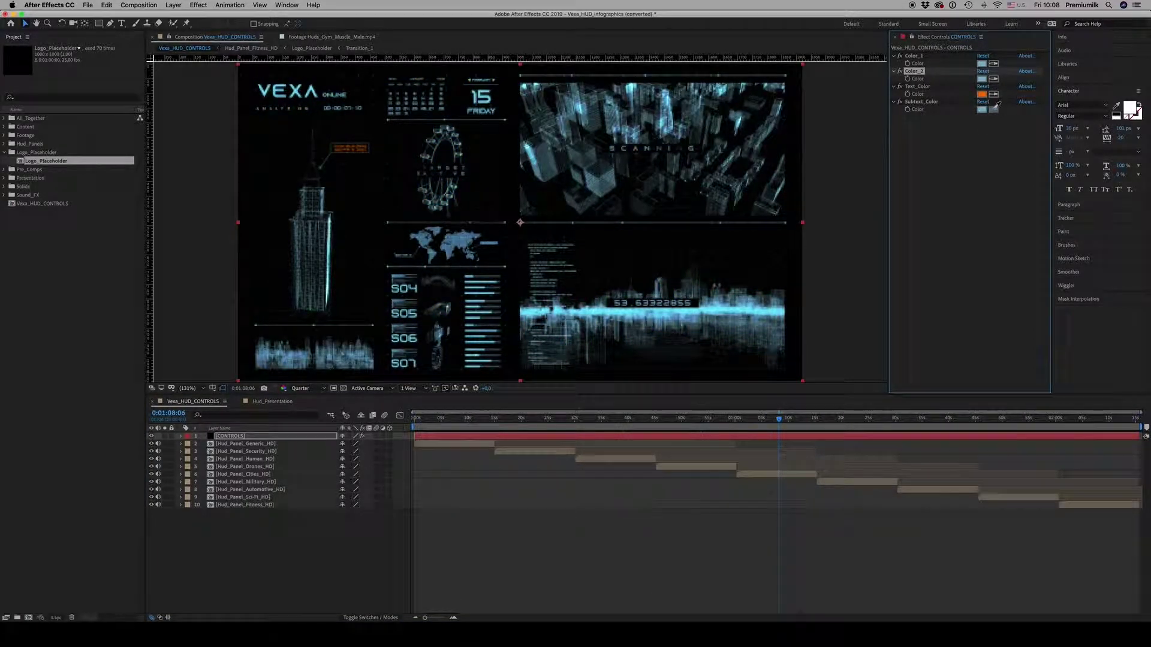
left_click(984, 106)
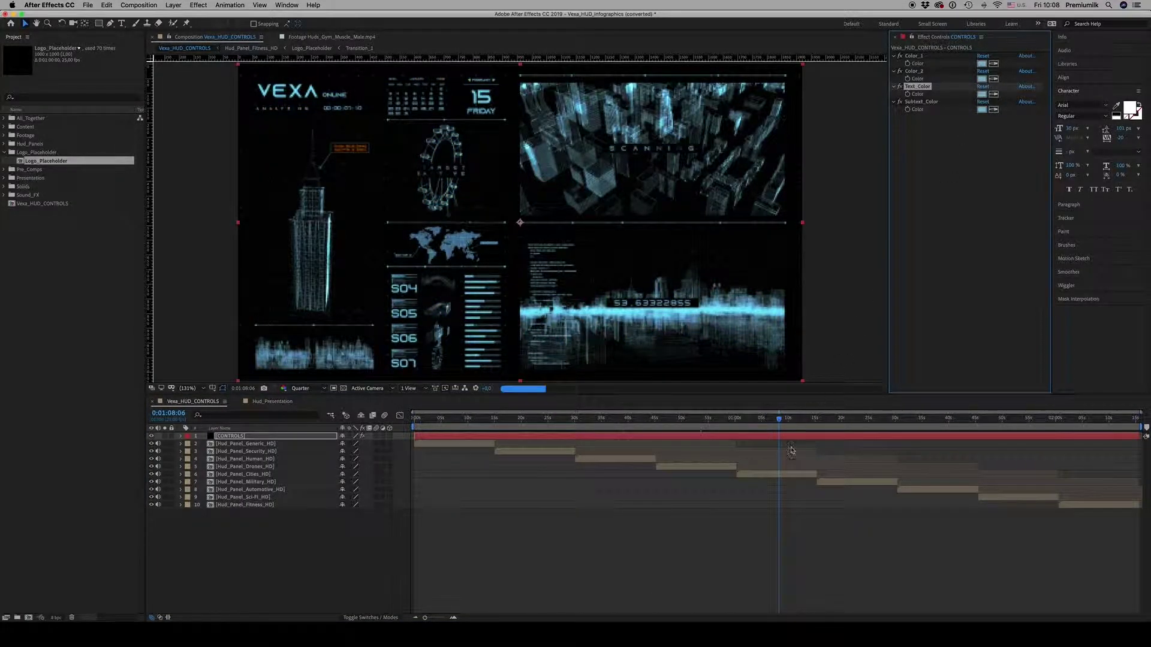
left_click(660, 565)
- Return to the human anatomy and generic HUD panels and select the Hud_Panel_Generic_HD layer
left_click(624, 419)
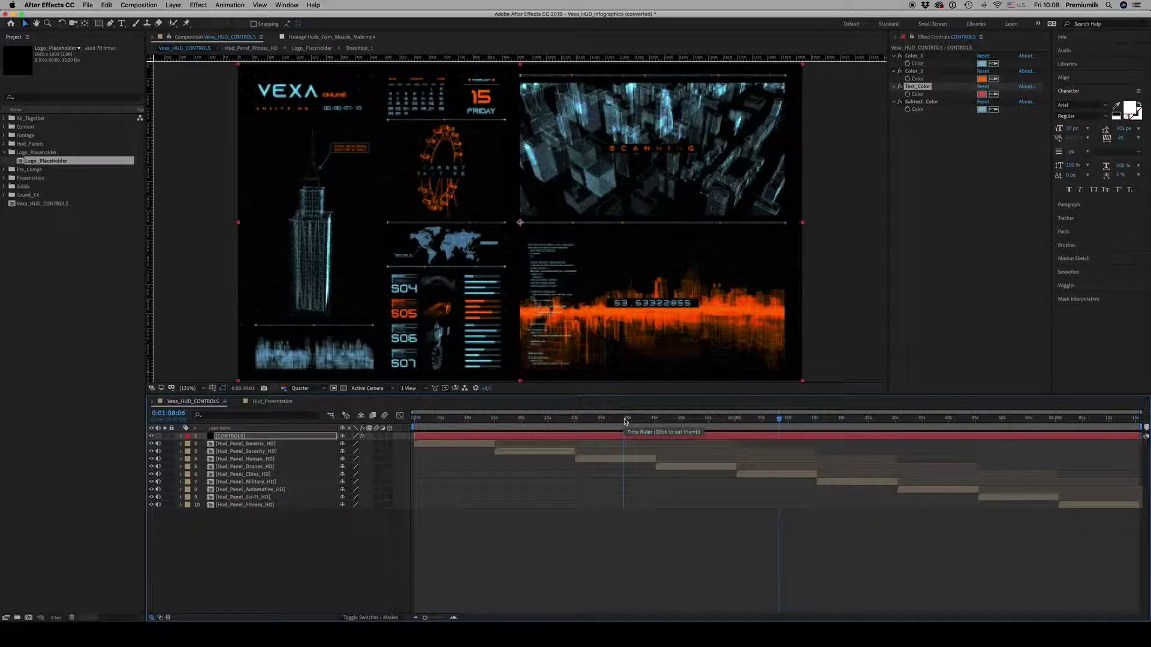
left_click(624, 421)
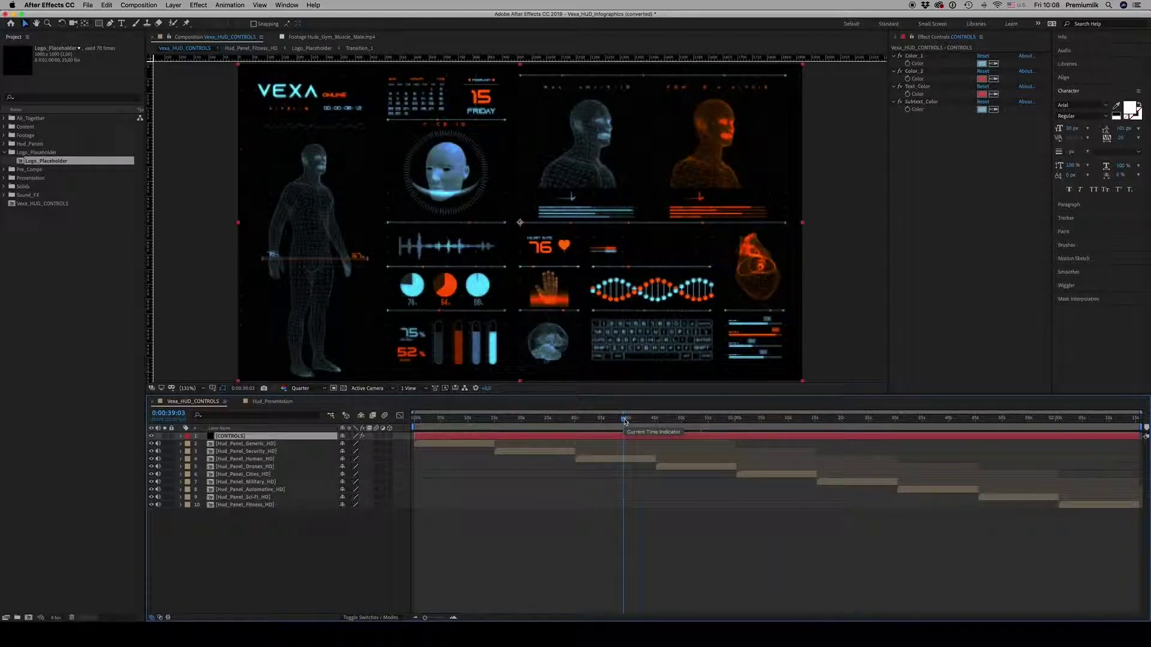
left_click(624, 542)
left_click(472, 420)
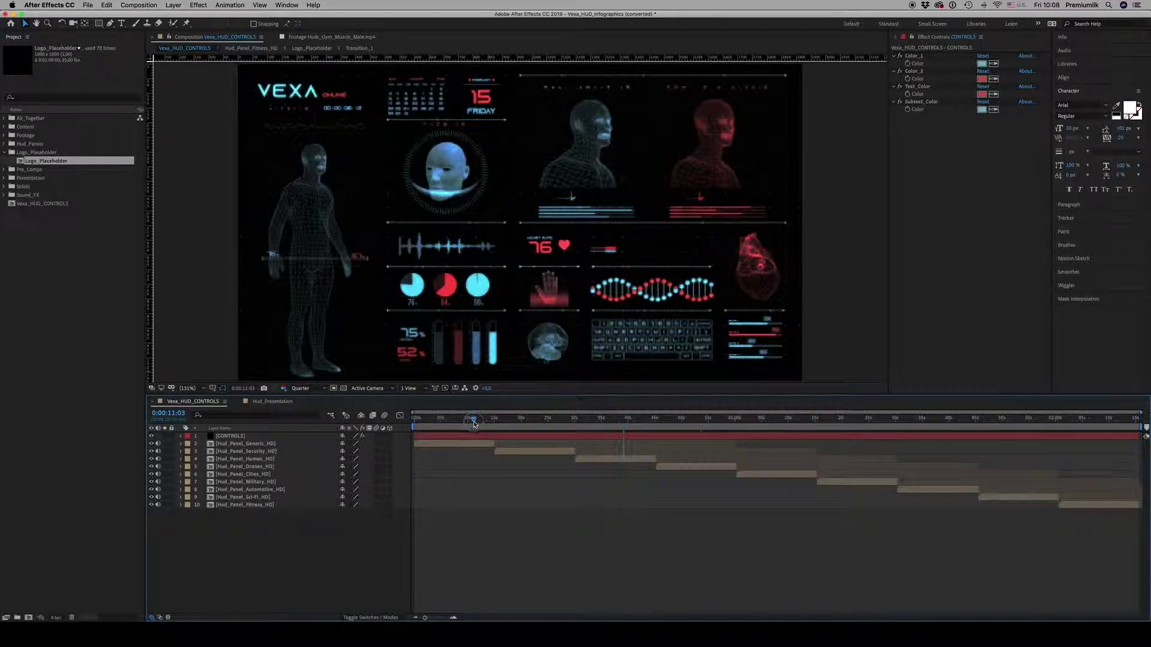
left_click(476, 444)
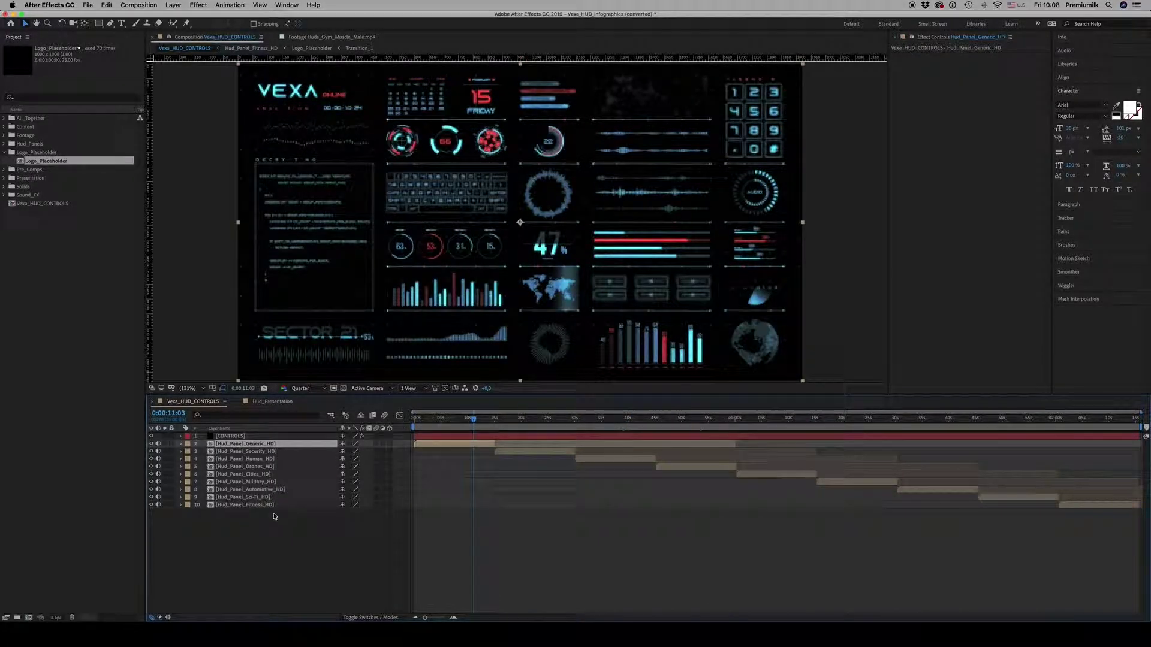
- Jump through the security and anatomy panels, open the Hud_Panel_Human_HD precomp, and select Body_Scanning
left_click(260, 452)
left_click(543, 418)
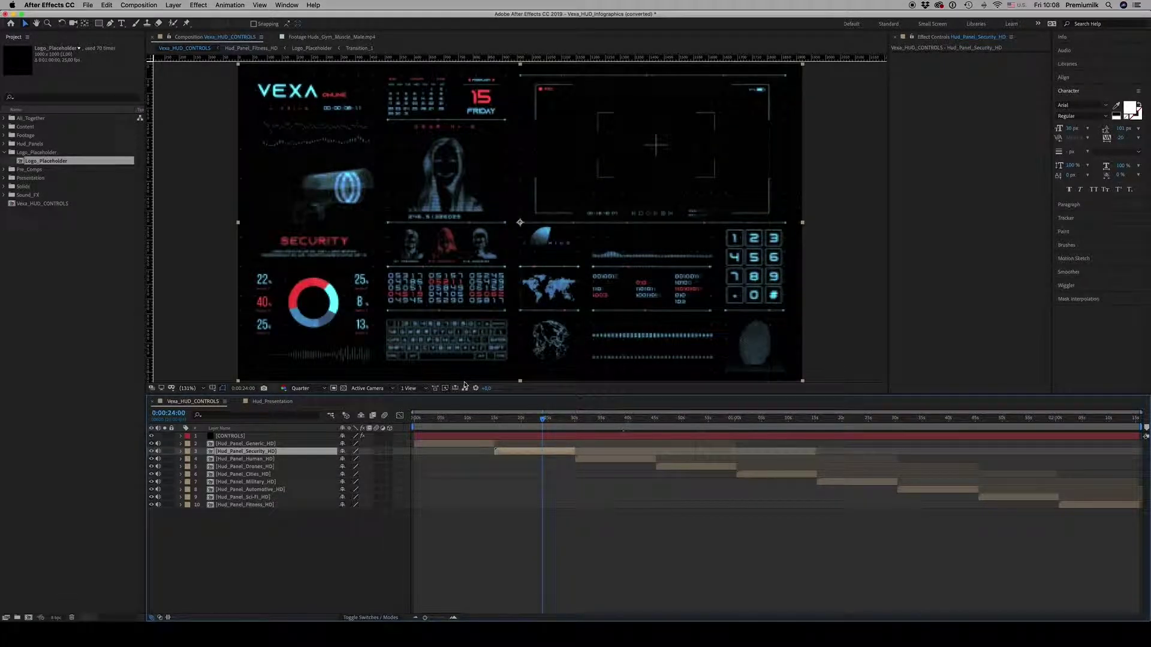
left_click(622, 418)
left_click(619, 459)
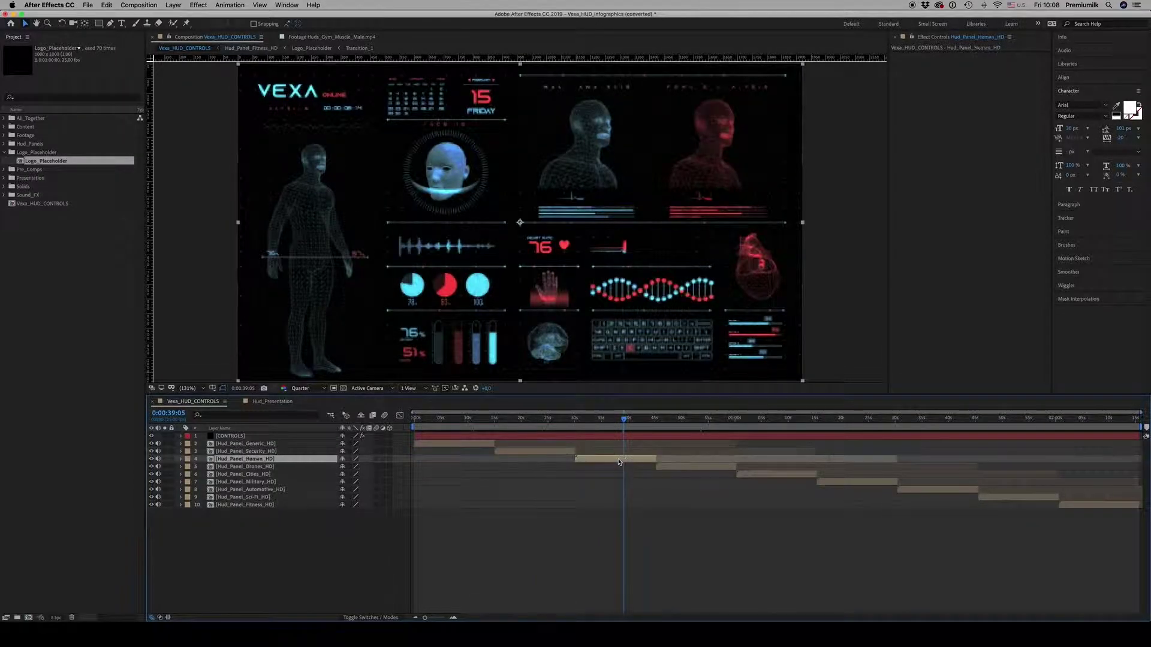
double_click(618, 460)
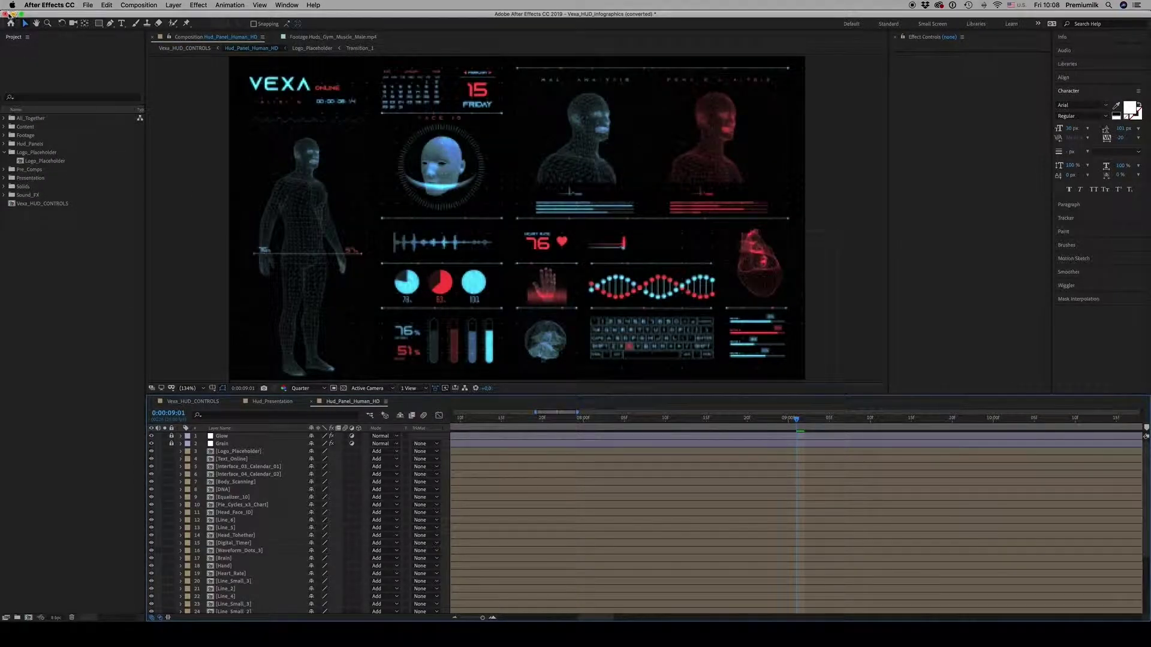
left_click(238, 483)
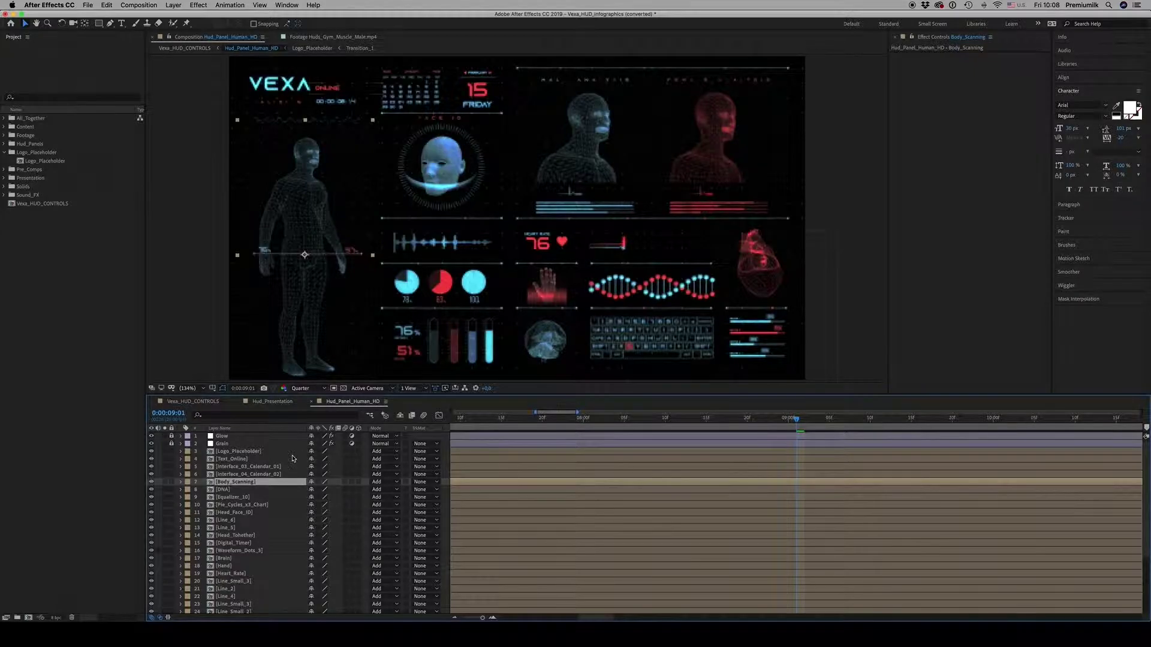
- Open Body_Scanning at its first frame with Full preview resolution and Fit magnification
double_click(246, 484)
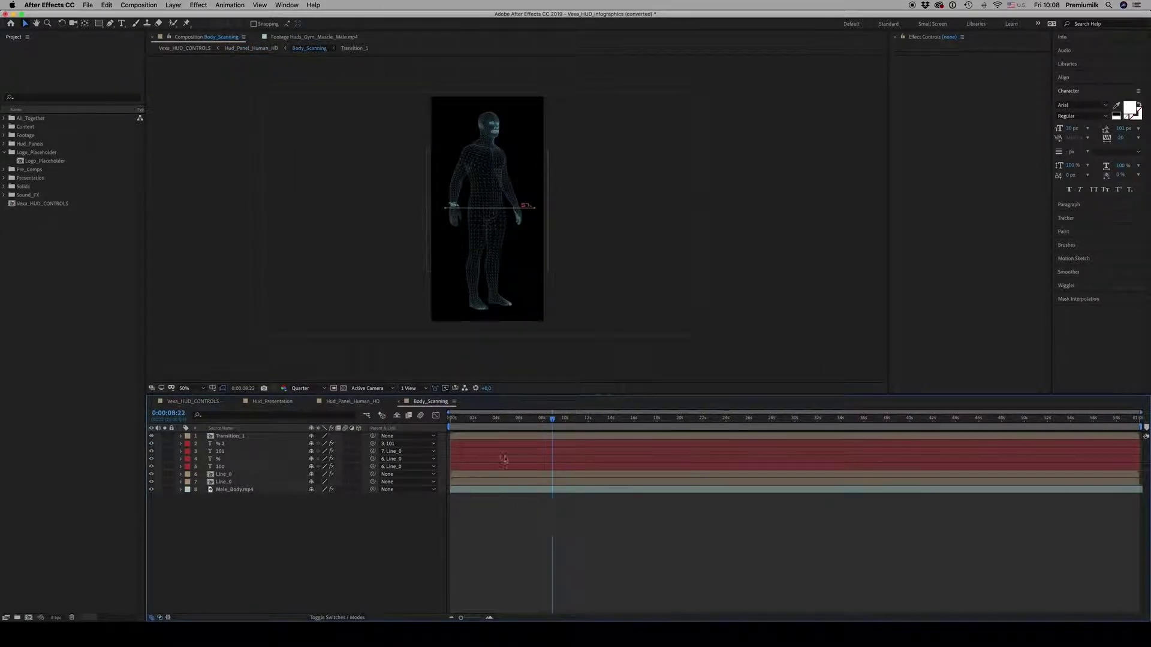
key("Home")
left_click(302, 389)
left_click(306, 409)
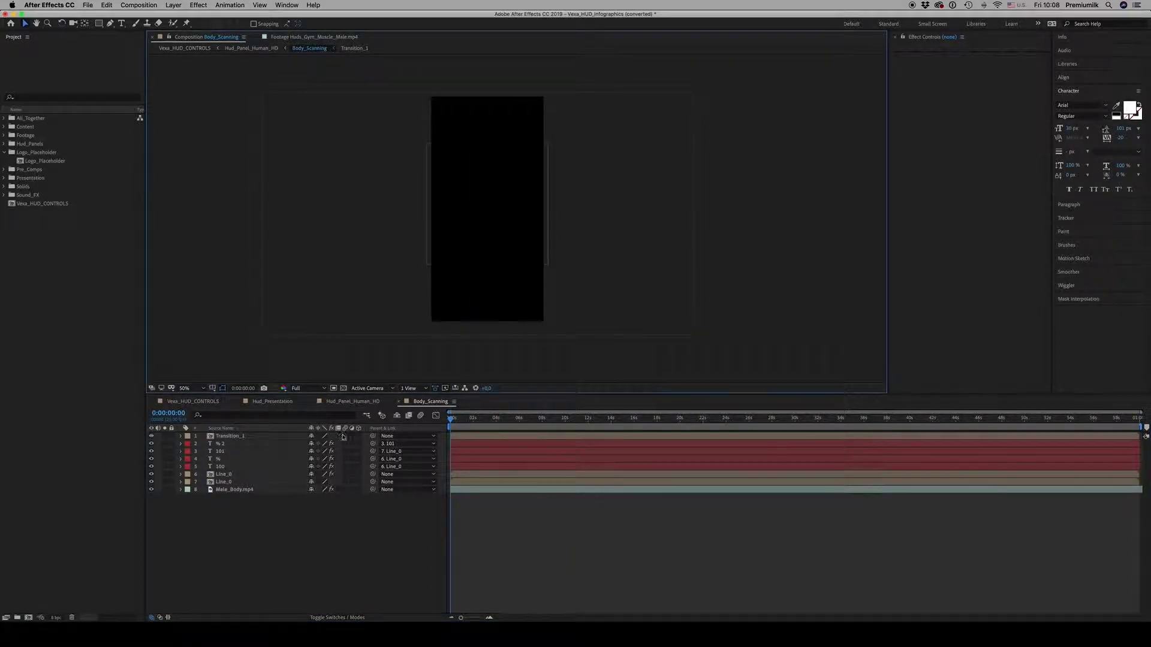
left_click(187, 389)
left_click(192, 432)
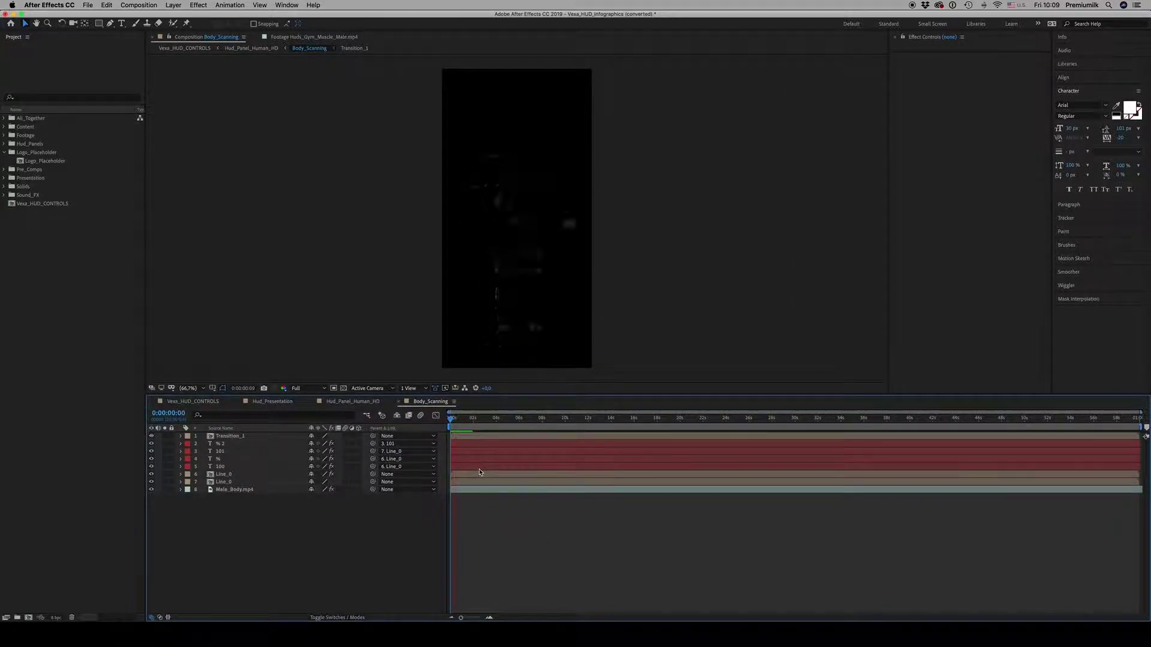
- Open the Transition_1 precomp and play it from the start
left_click(238, 437)
right_click(238, 440)
key("Escape")
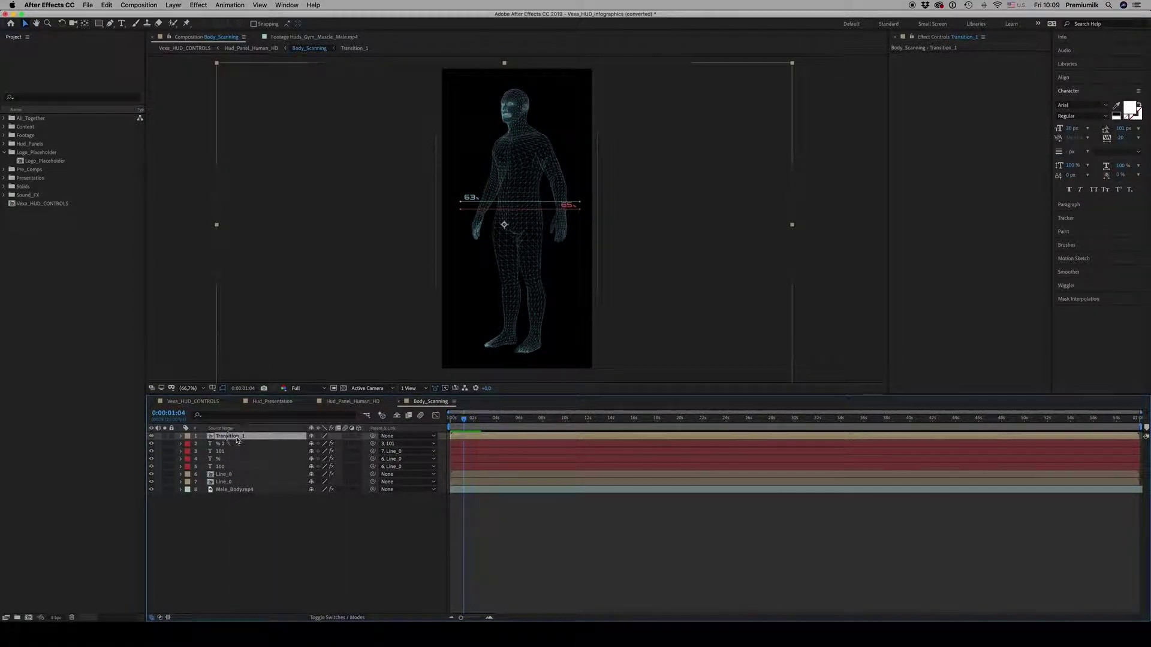
double_click(238, 438)
key("space")
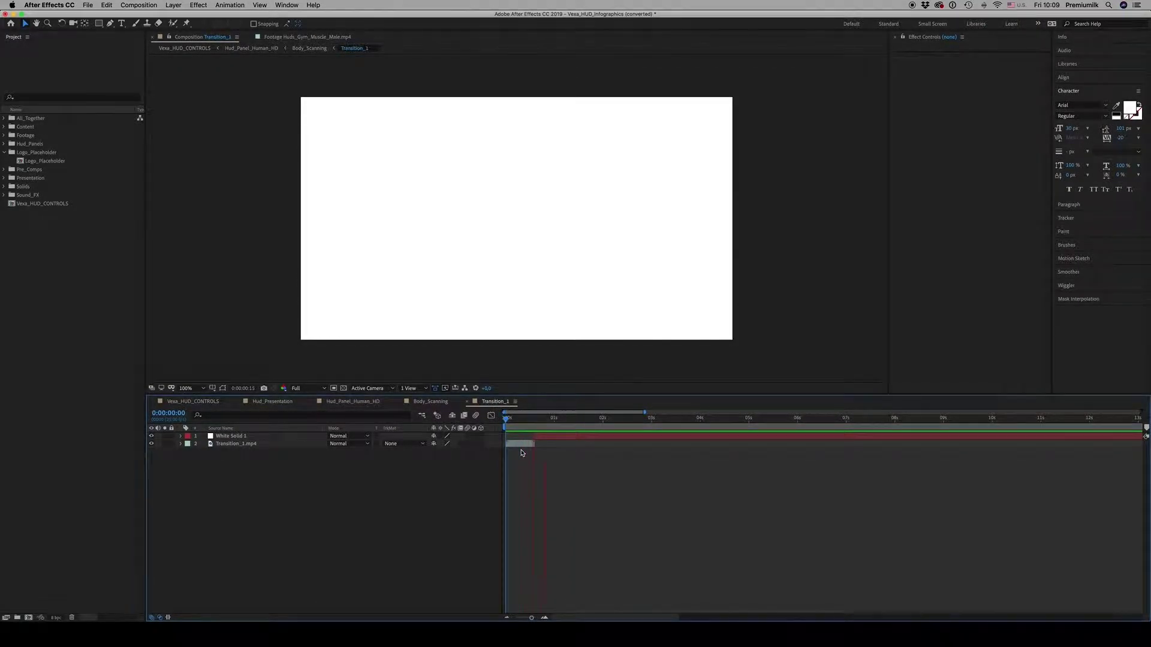
- Scrub and play the Transition_1 preview to see the White Solid 1 flash over the glitch
left_click_drag(507, 418, 556, 438)
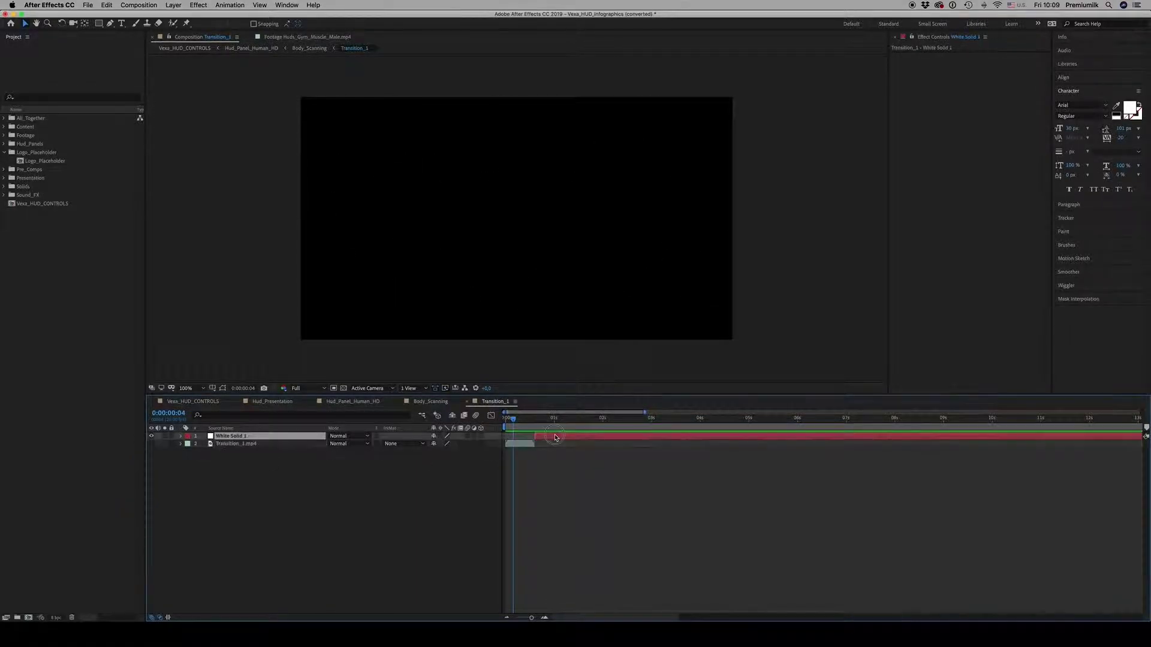
left_click(507, 419)
key("bracketleft")
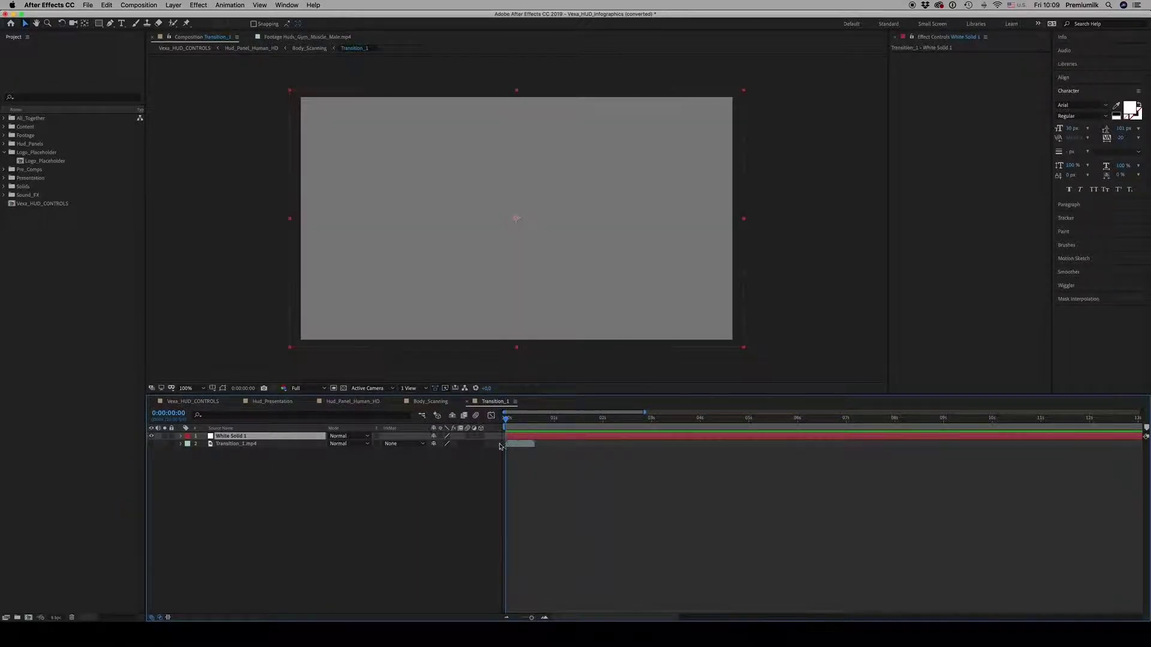
left_click(524, 479)
key("space")
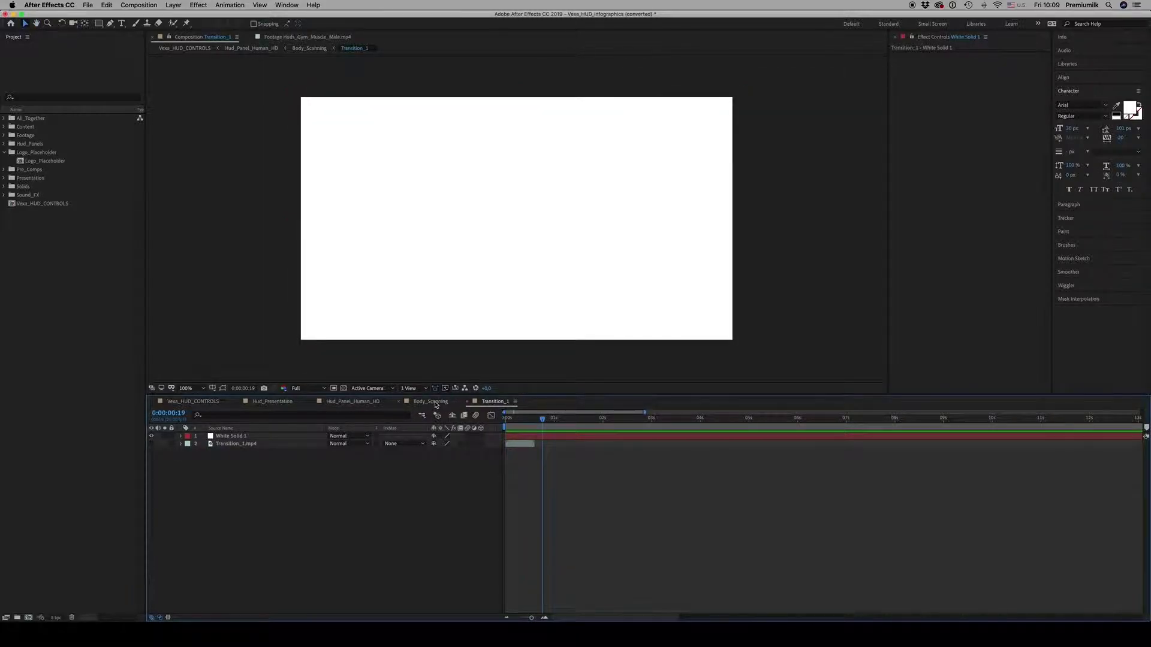
left_click(514, 436)
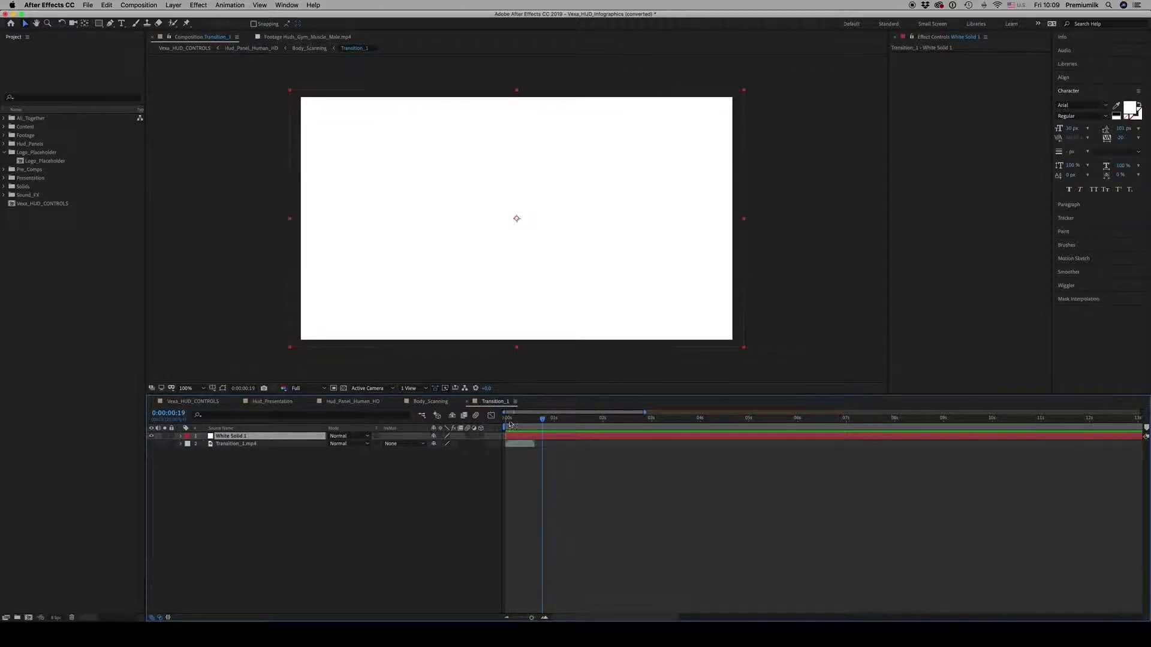
left_click(430, 402)
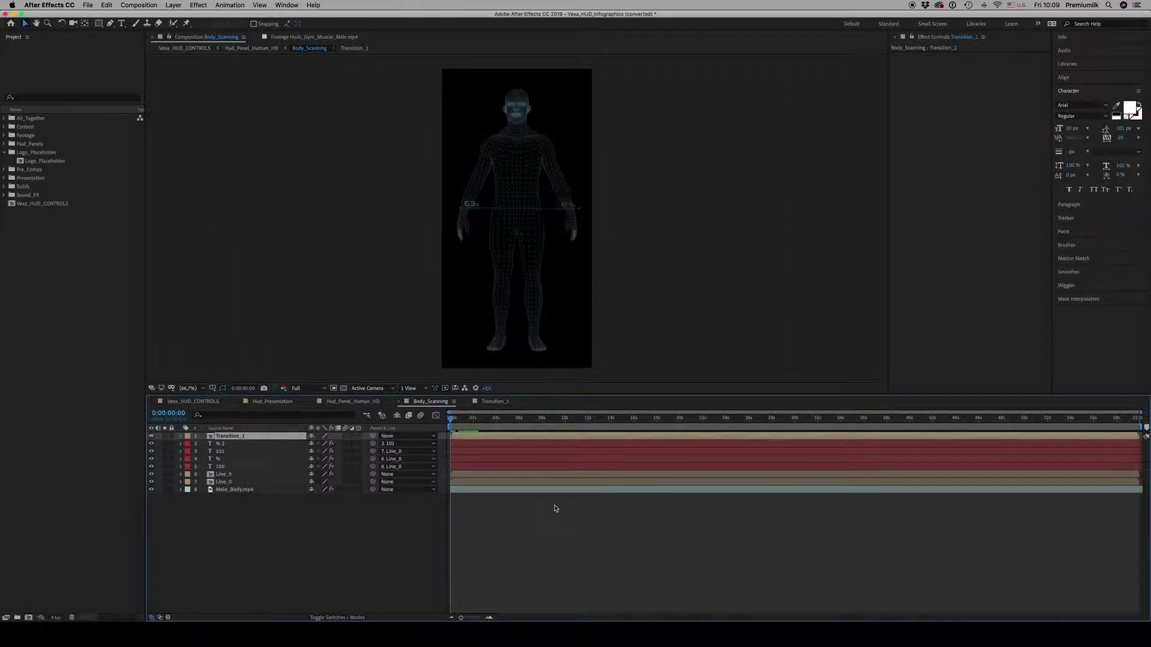
left_click(495, 401)
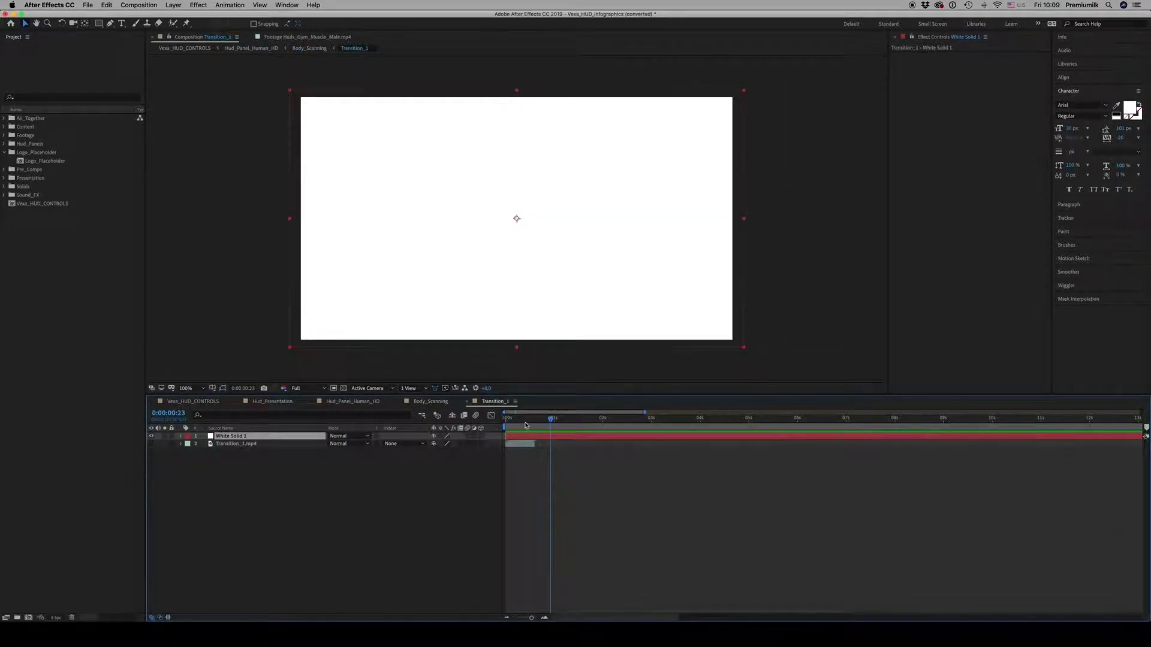
- Shift White Solid 1 slightly later and step through its Opacity keyframes with K
left_click_drag(526, 427, 563, 455)
key("Home")
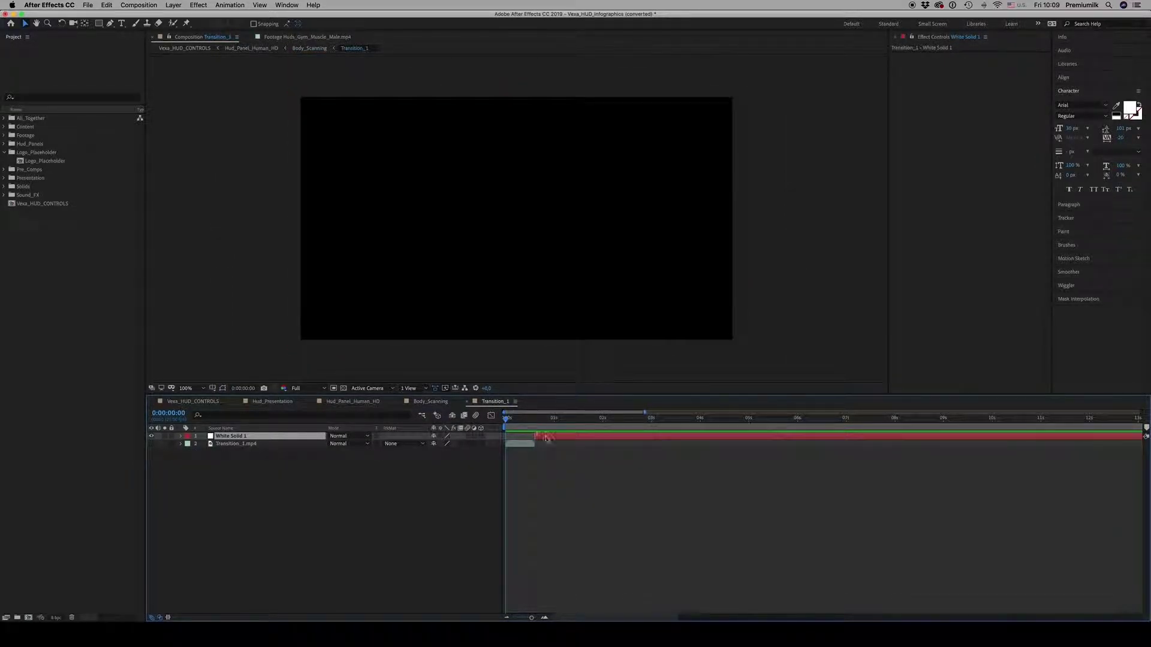
key("u")
left_click(531, 418)
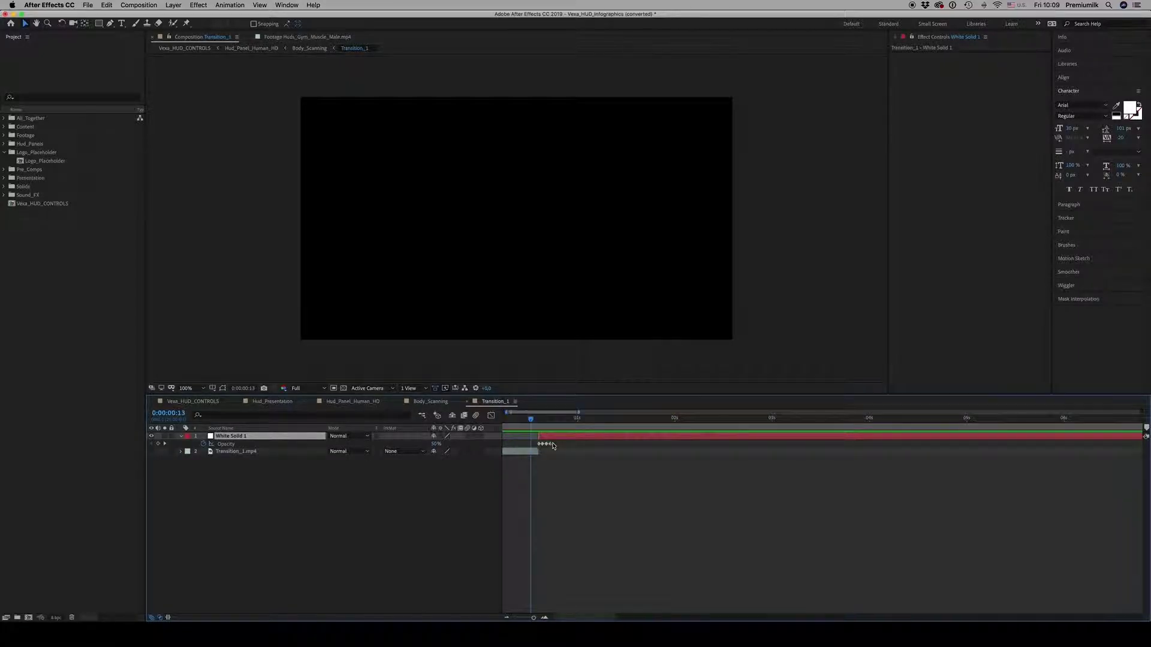
key("equal")
key("equal")
key("equal")
key("k")
key("k")
key("k")
key("k")
key("minus")
key("minus")
key("minus")
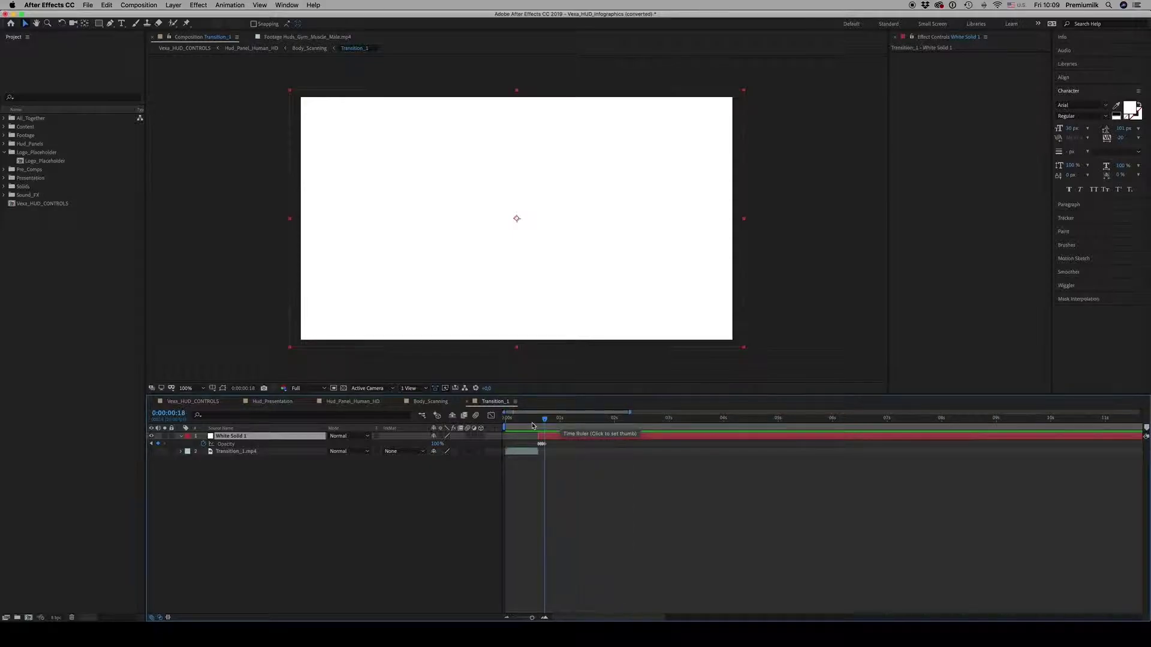
key("Home")
- Replay the transition with Transition_1.mp4 selected, then close Transition_1 and rewind Body_Scanning
left_click(180, 436)
left_click(237, 443)
key("space")
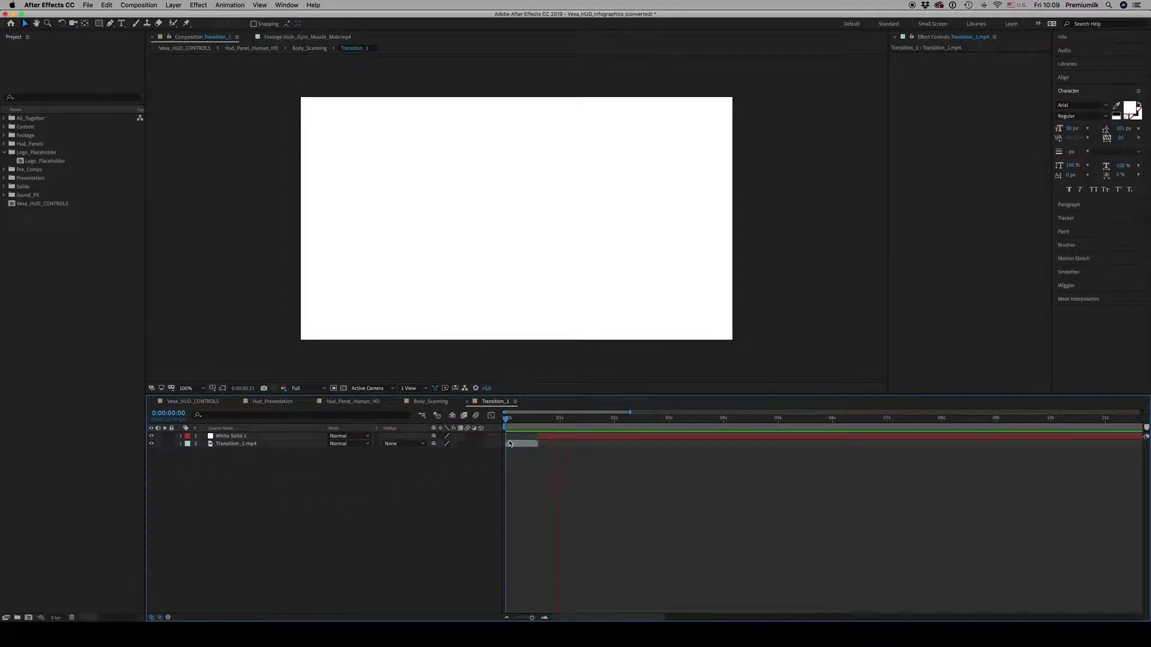
left_click(466, 401)
key("Home")
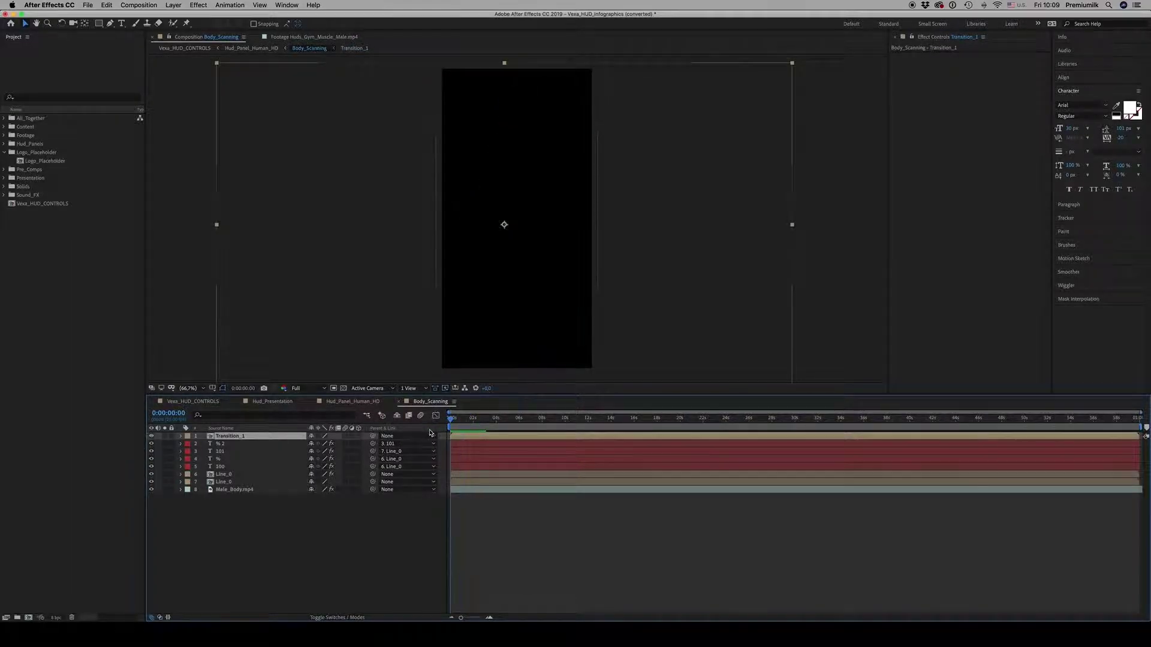
- Play Body_Scanning and inspect 15.wav in the Sound_FX > Glitch_Sounds folder
key("space")
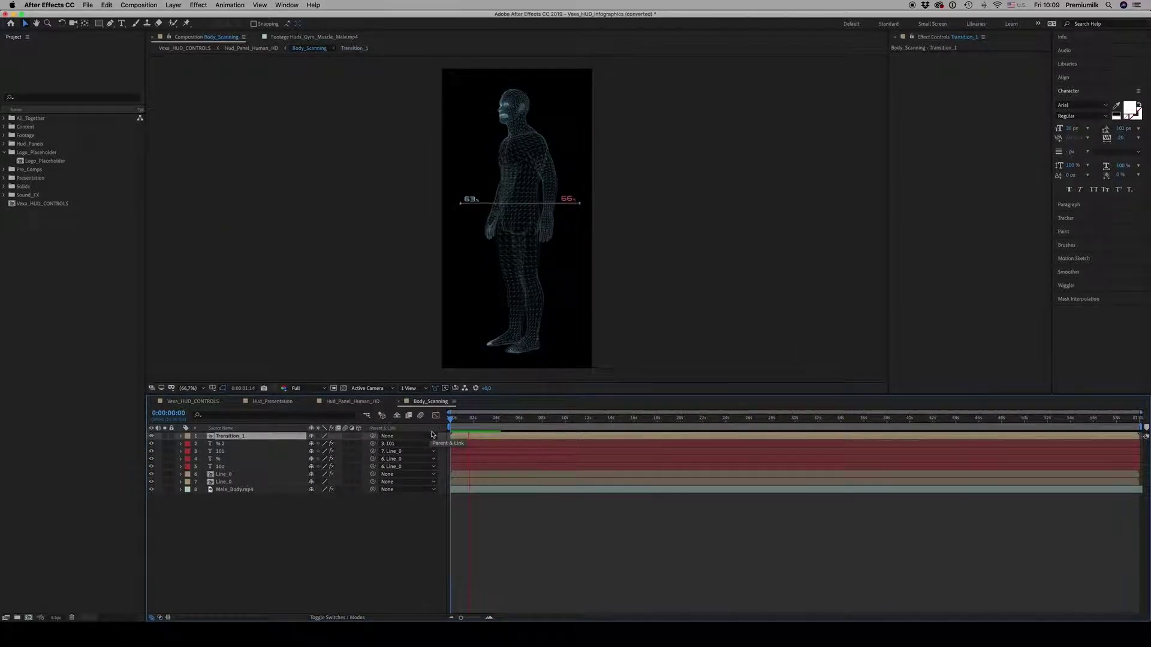
left_click(372, 496)
left_click(4, 194)
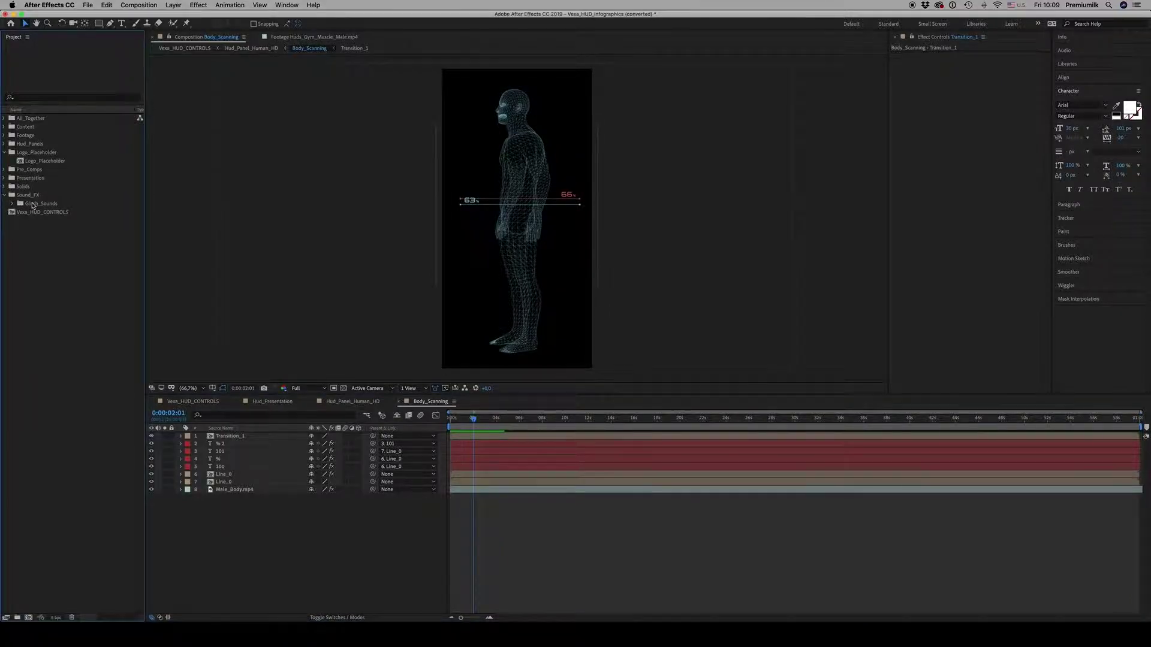
left_click(12, 204)
left_click(43, 213)
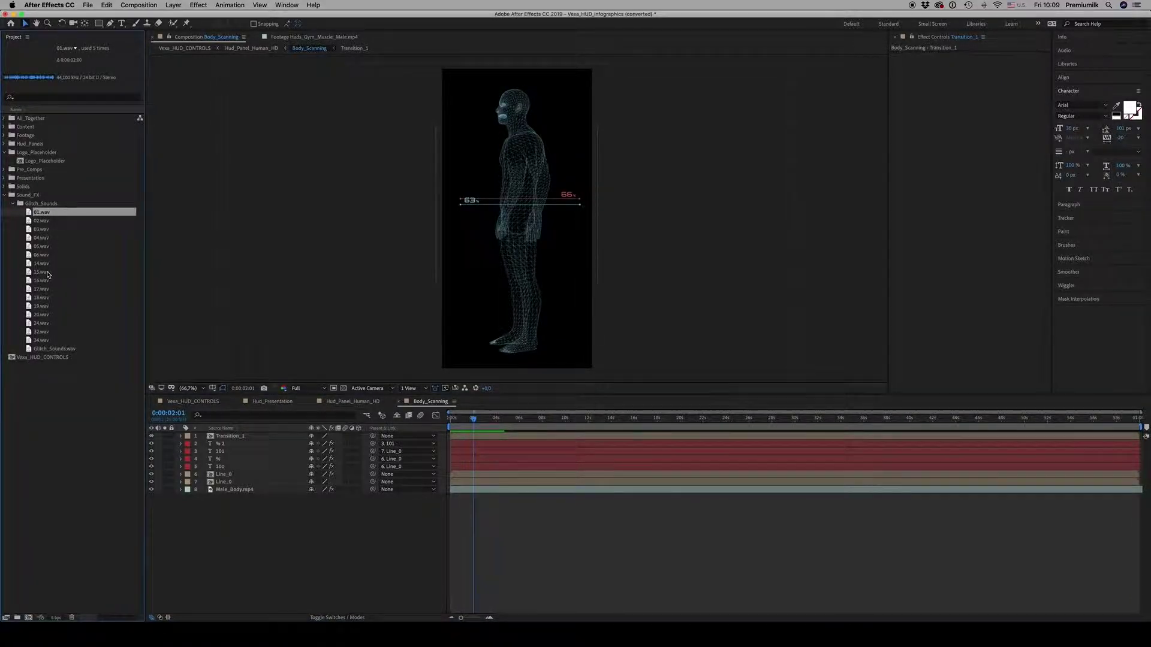
left_click(48, 273)
left_click(484, 513)
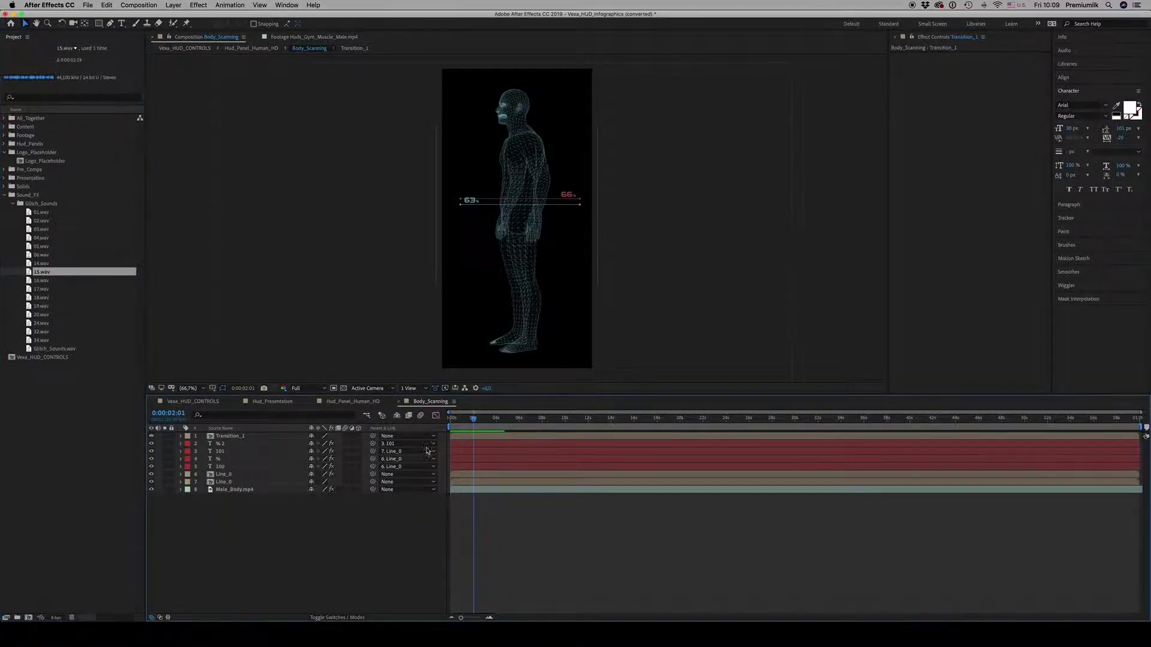
- Close Body_Scanning, select the calendar layers in Hud_Panel_Human_HD, and jump to 0:00:08:06
left_click(399, 402)
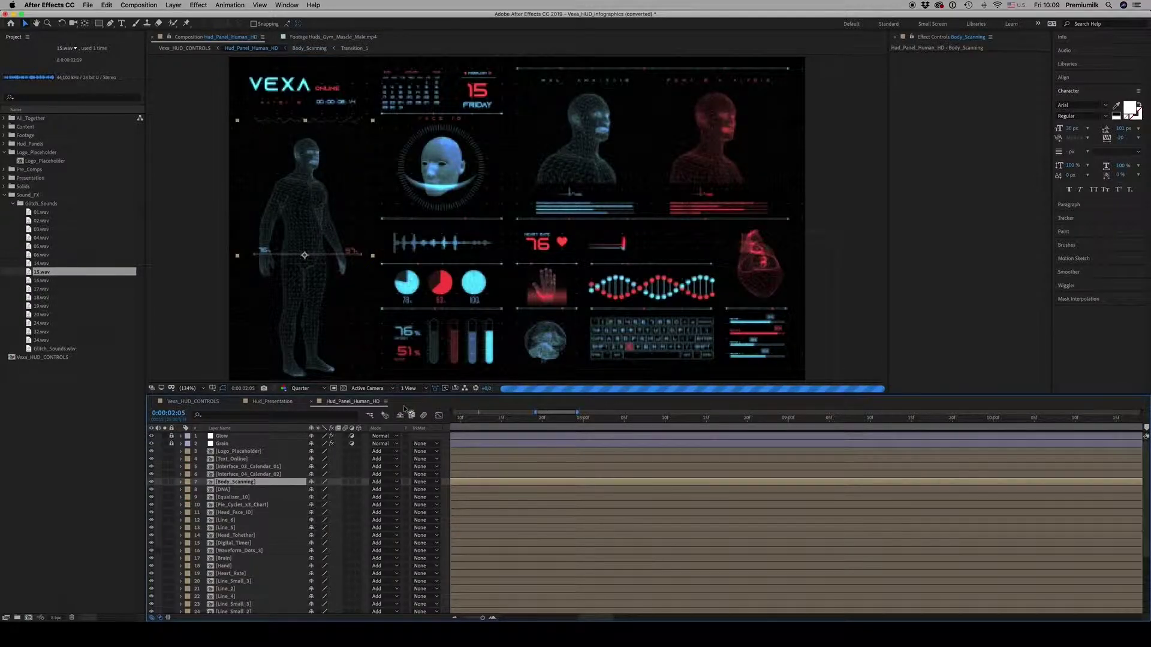
left_click(241, 452)
left_click(243, 467)
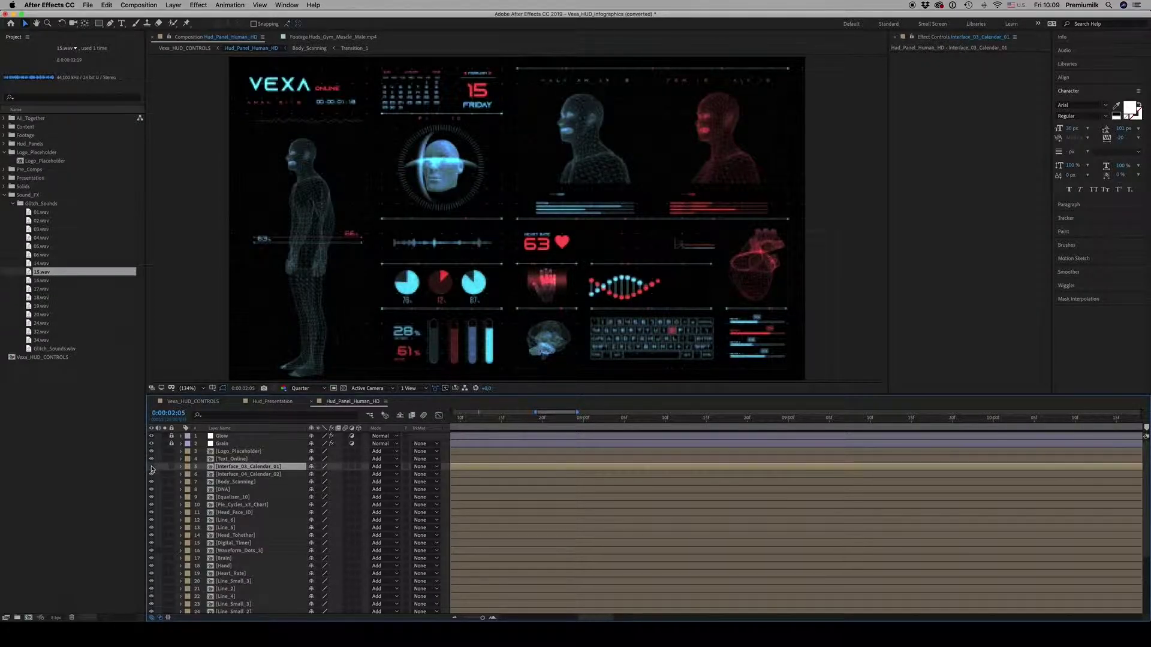
left_click(246, 474)
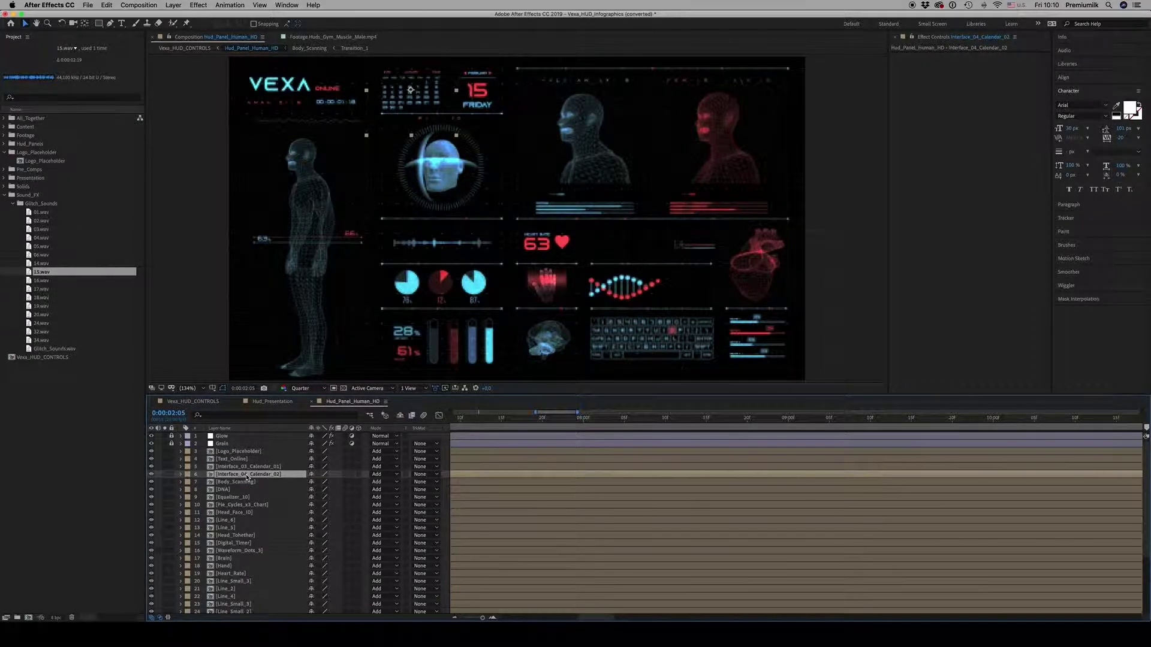
left_click(629, 420)
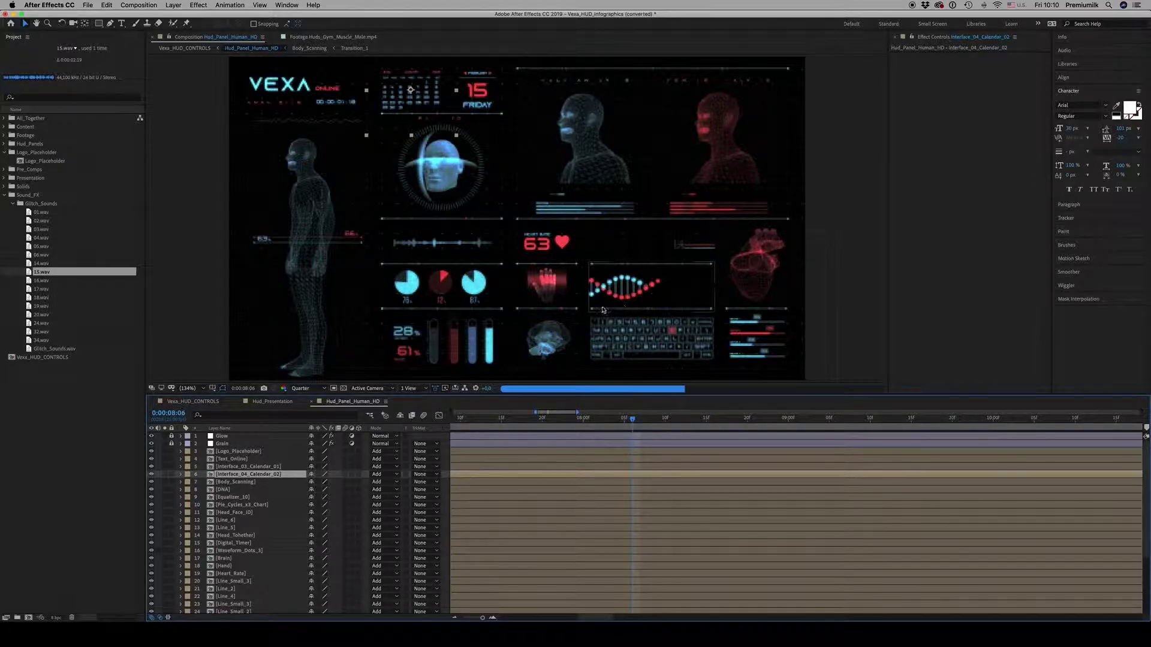
left_click(5, 195)
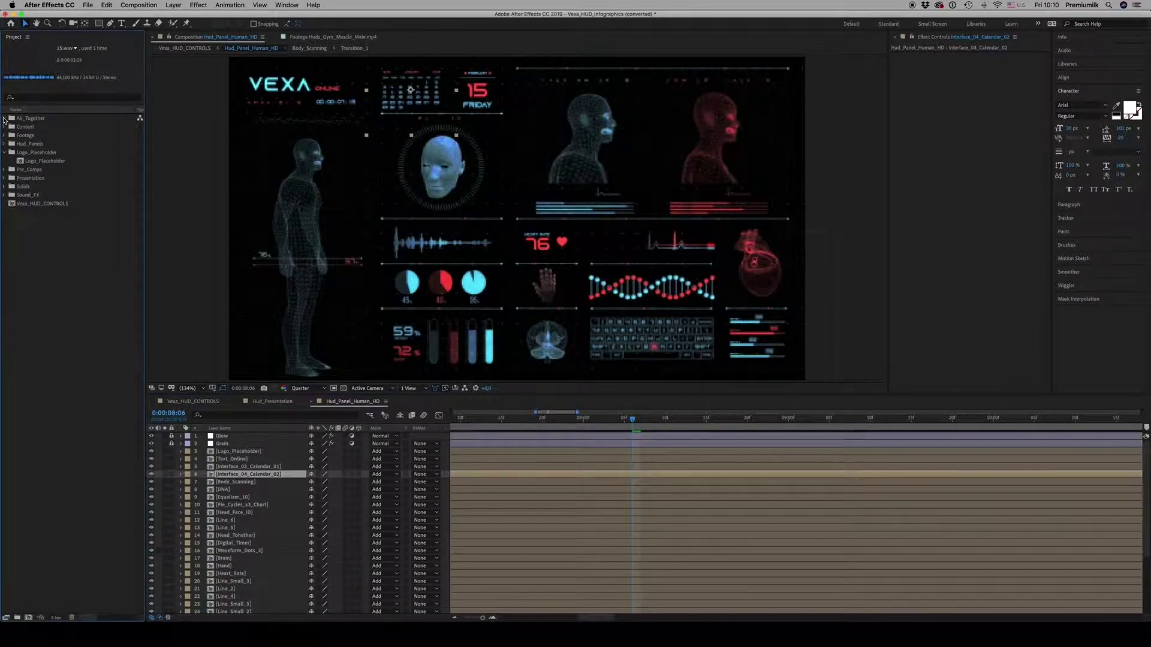
left_click(4, 119)
- Open All_Together_Automotive and All_Together_Biology, then select Biology's Heart layer at 0:00:10:01
double_click(53, 128)
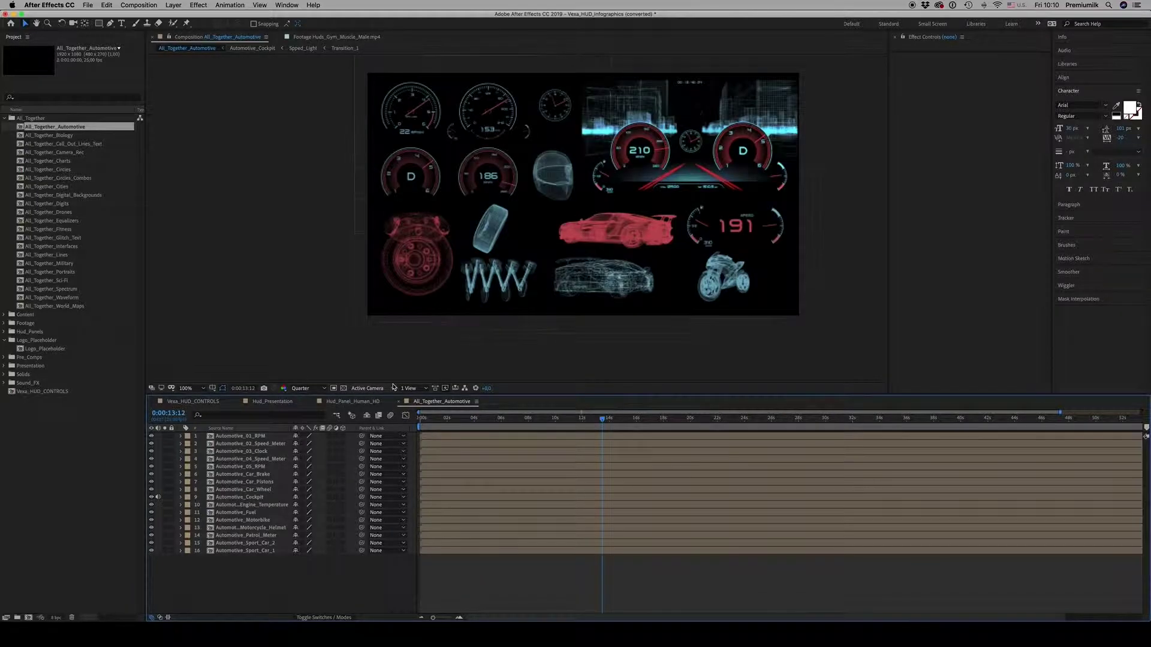
double_click(64, 136)
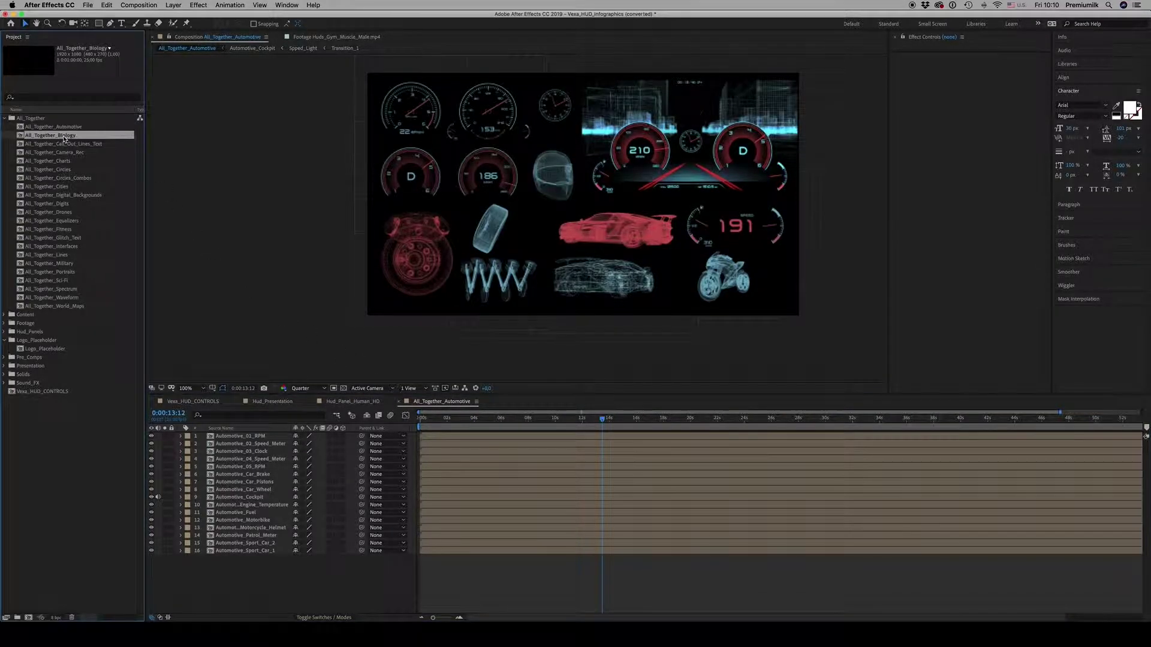
left_click(531, 420)
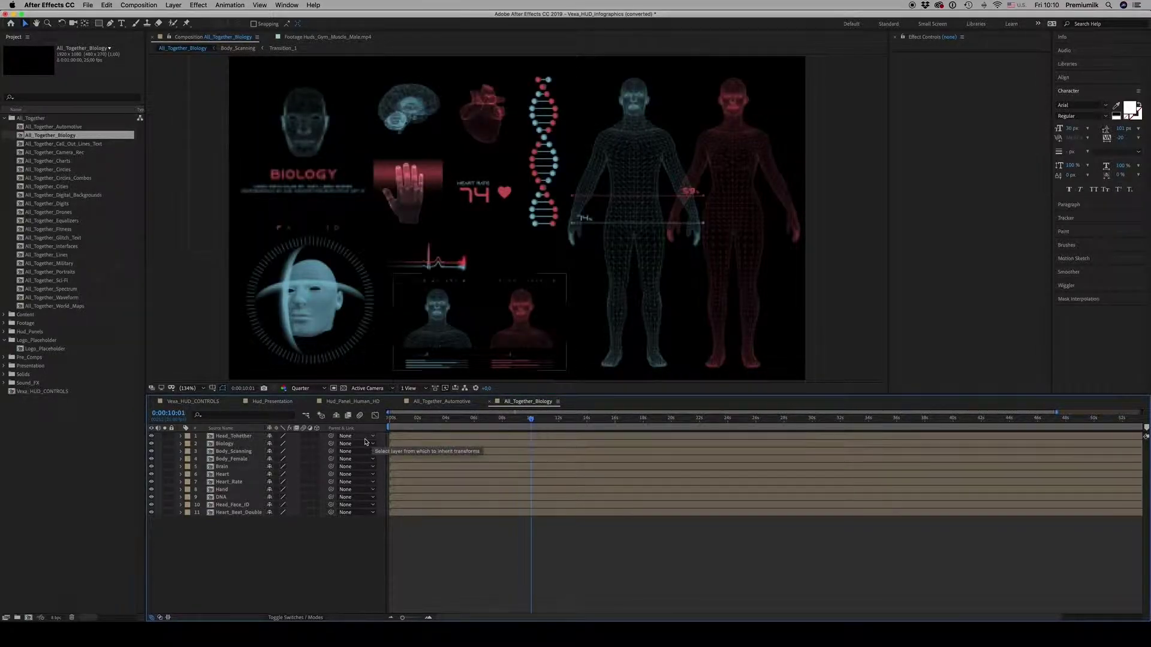
left_click(224, 475)
- Check Hud_Presentation and Vexa_HUD_CONTROLS, then return to Biology and open the Body_Female precomp
left_click(288, 402)
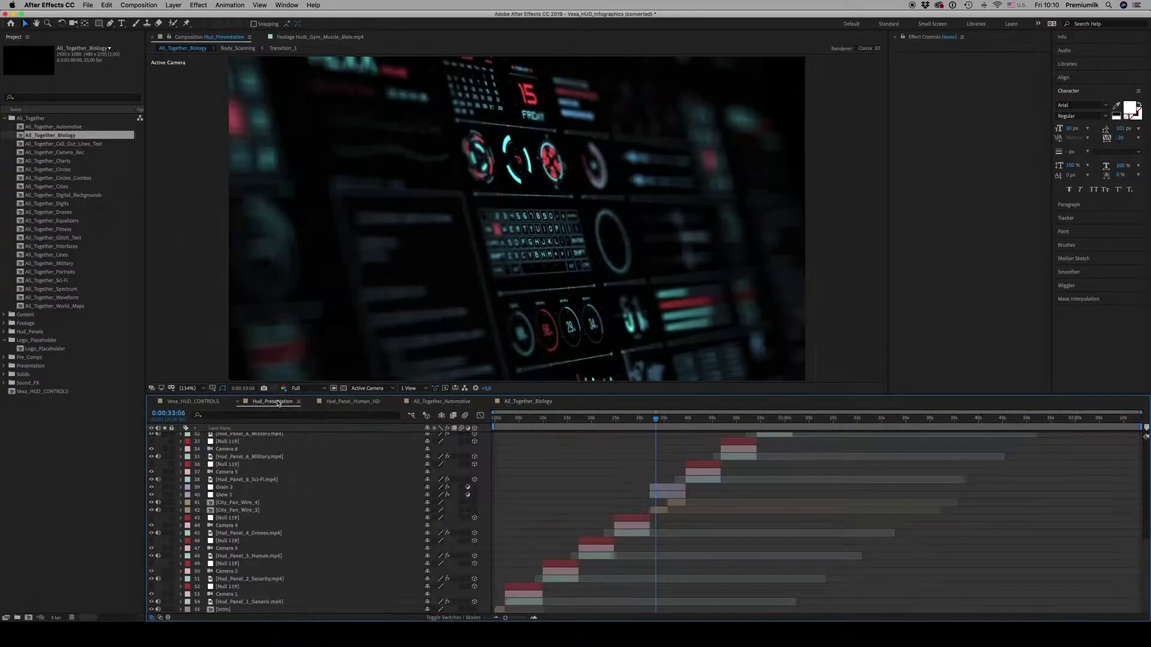
left_click(193, 401)
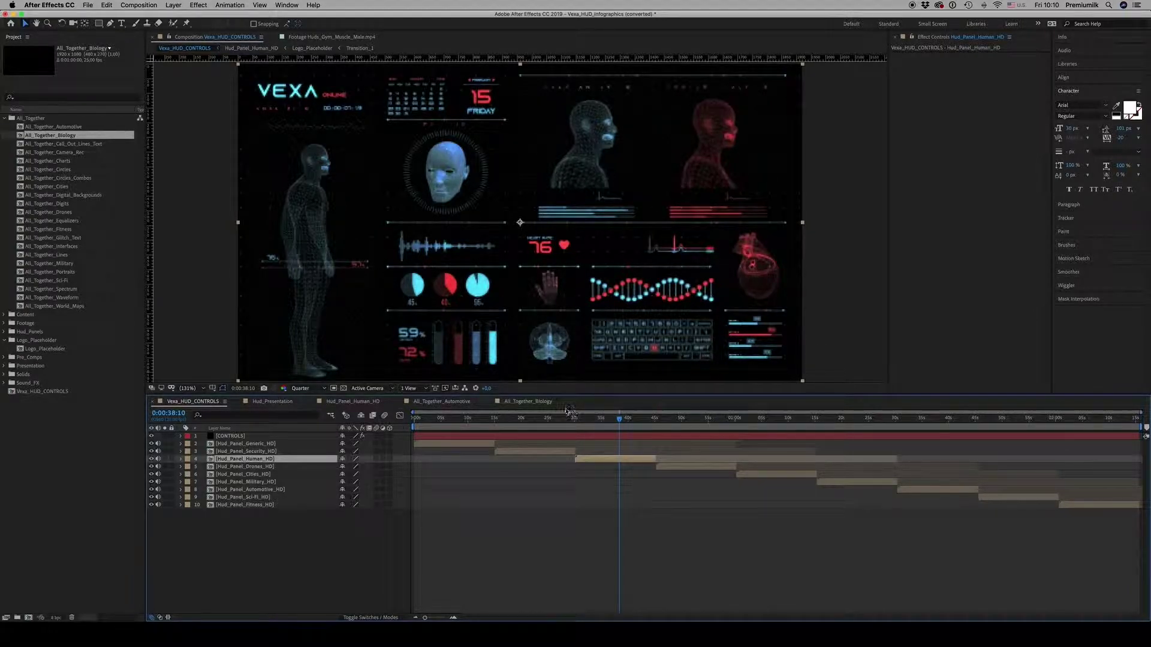
scroll(533, 405, "down", 4)
scroll(532, 406, "up", 1)
scroll(530, 404, "up", 3)
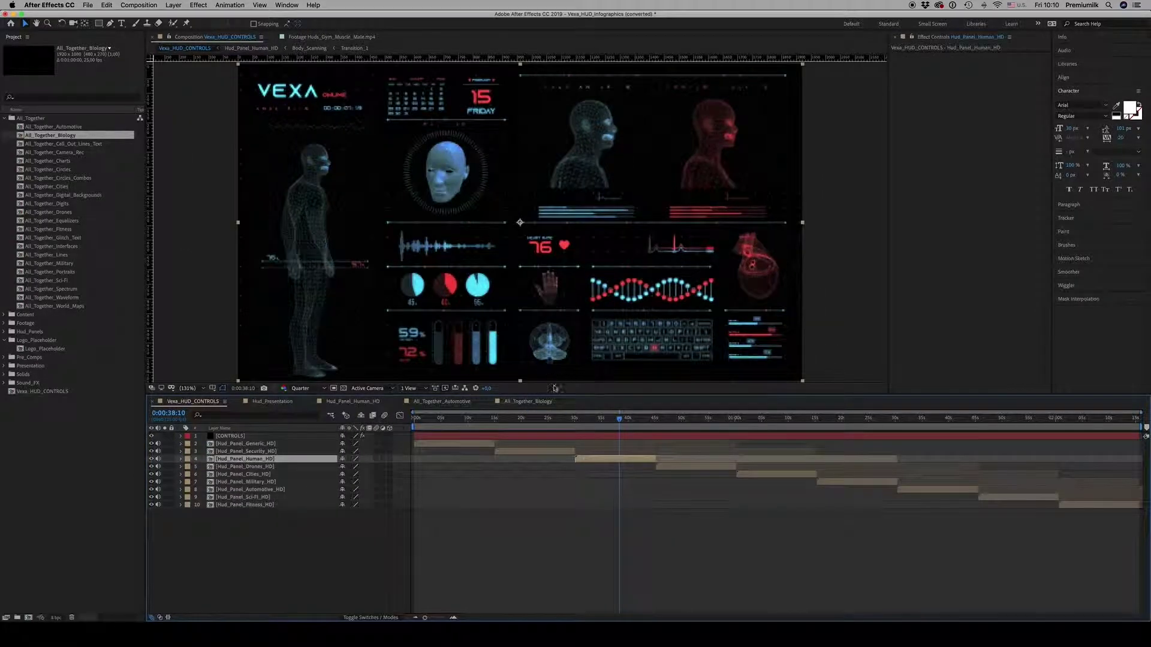
left_click(528, 404)
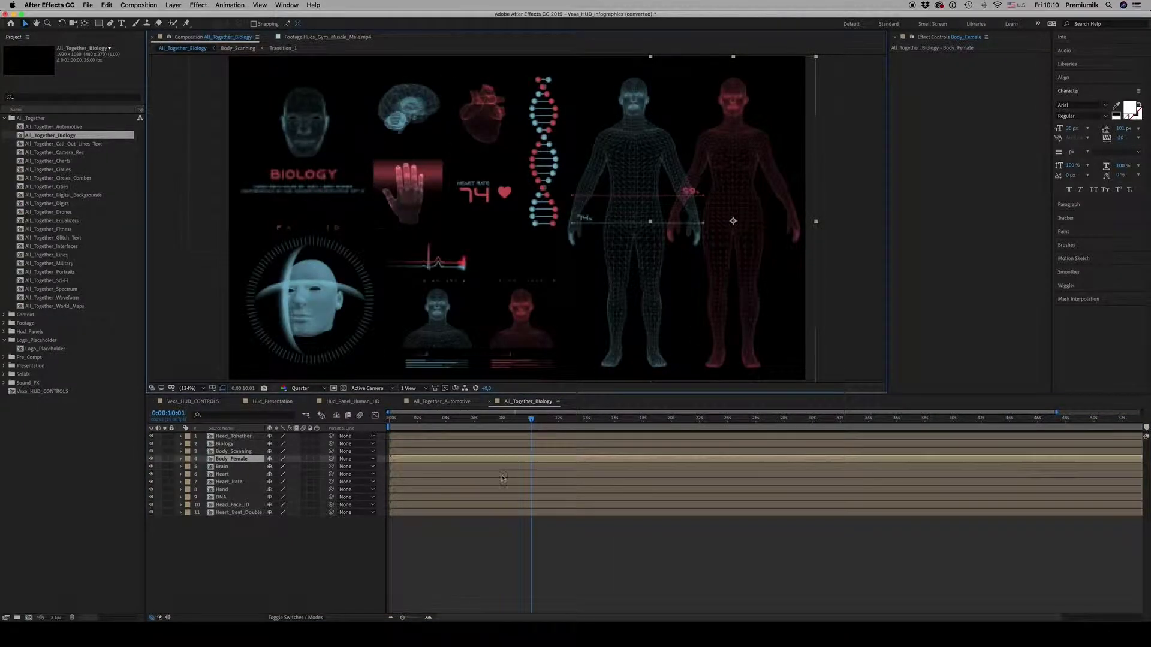
double_click(233, 460)
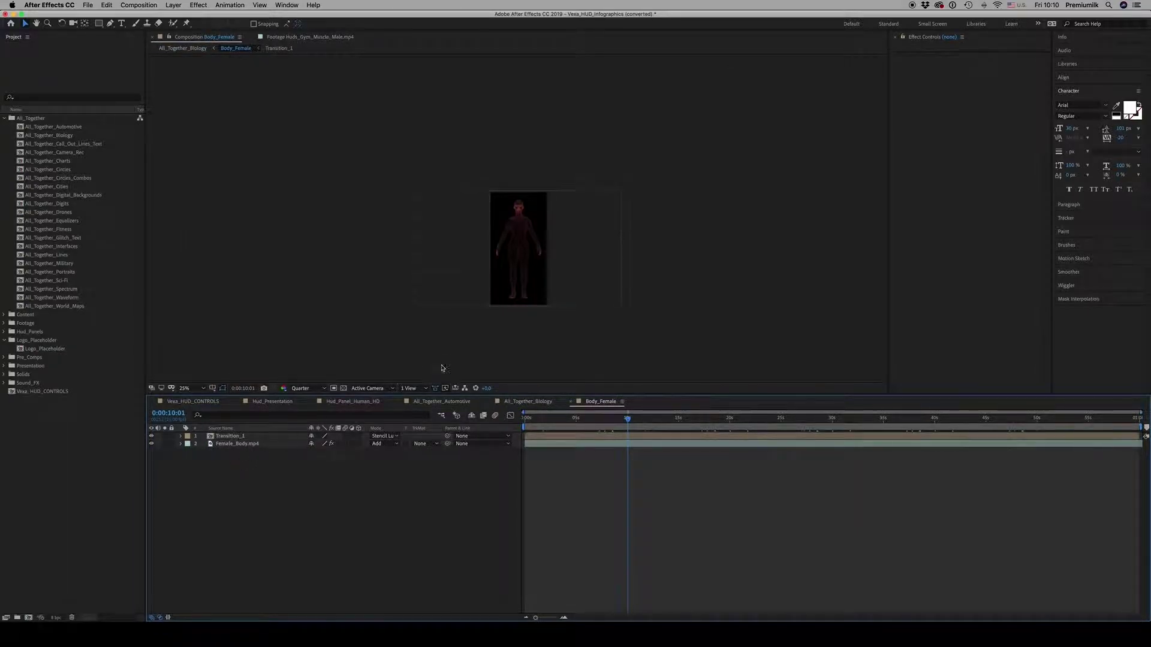
- Fit the body preview in the viewer and show Female_Body.mp4's expressions
left_click(242, 388)
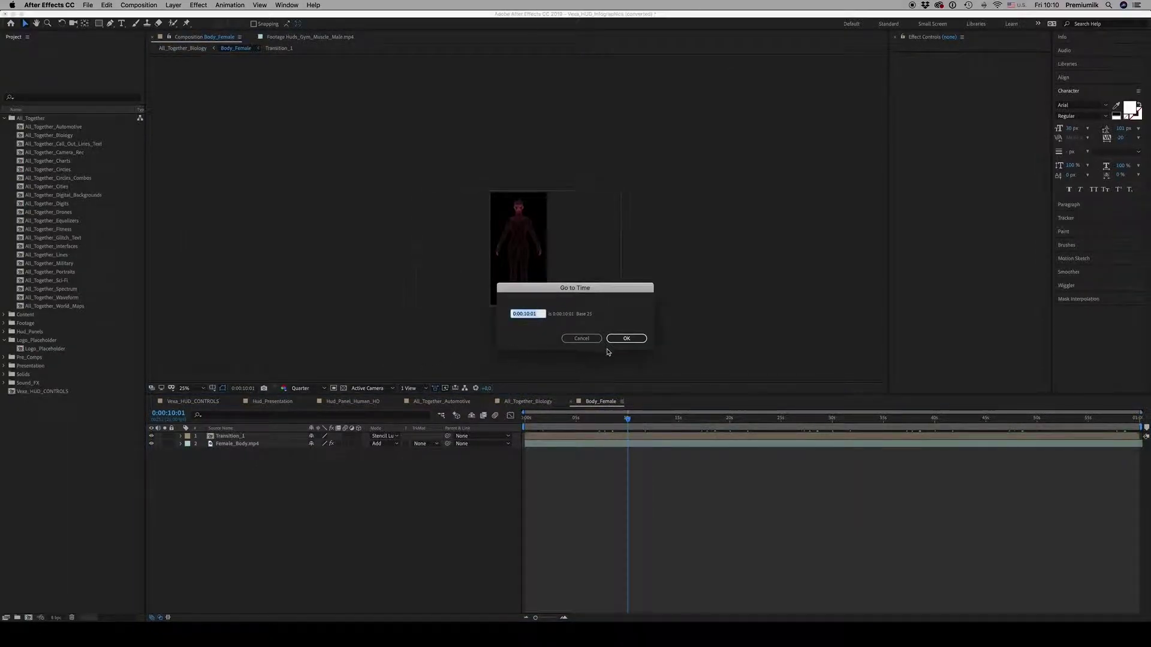
left_click(582, 337)
left_click(186, 388)
left_click(190, 403)
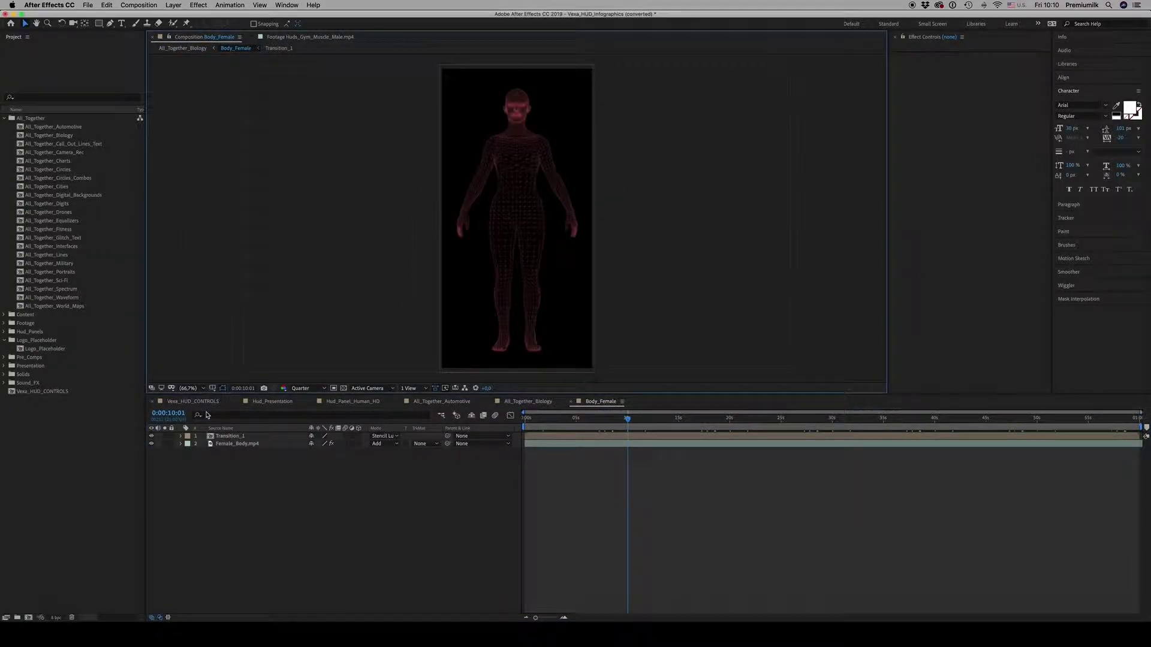
left_click(237, 445)
key("e")
key("e")
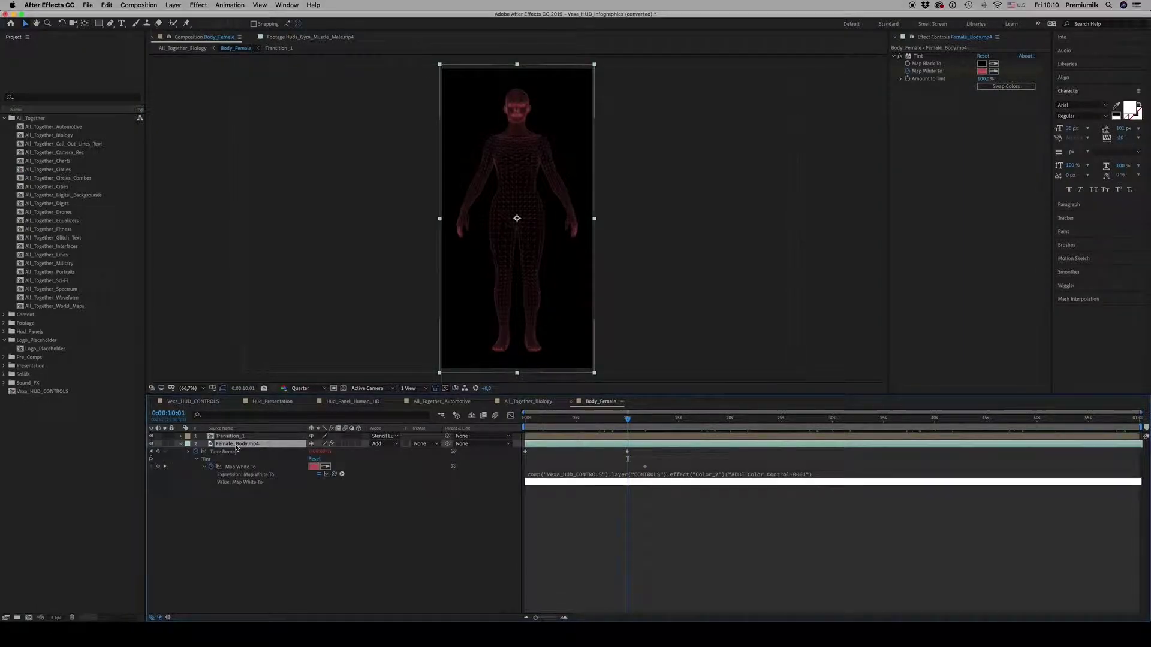
- Test the Map White To expression with Color_1 instead of Color_2, undo it, and close Body_Female
left_click(691, 476)
left_click(722, 474)
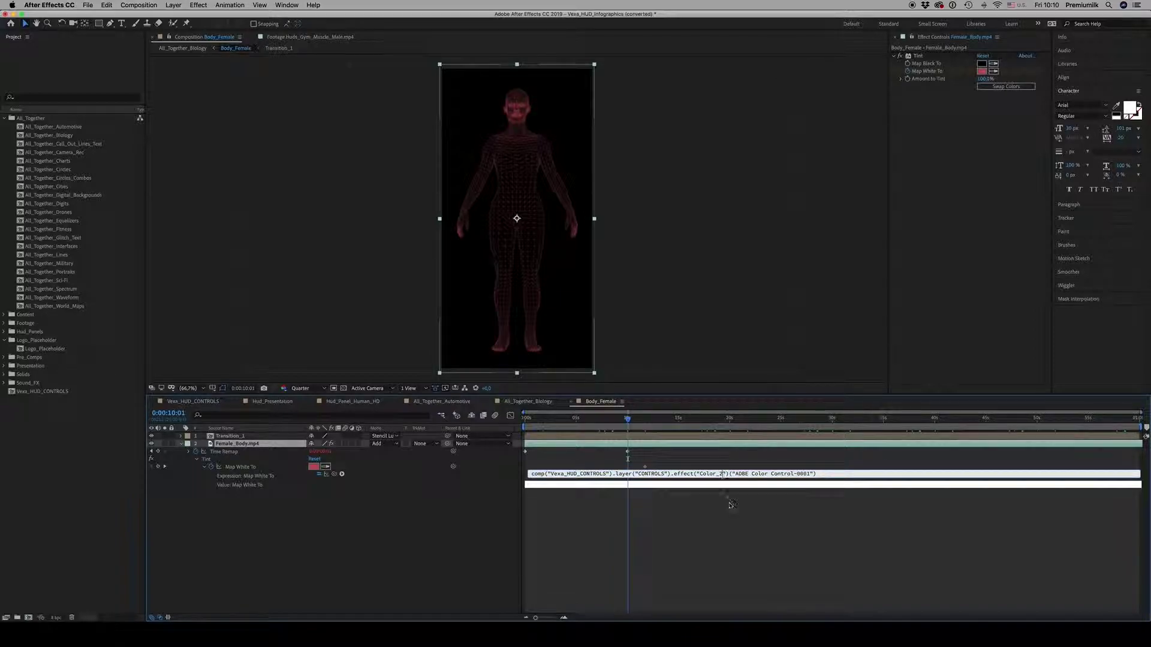
key("BackSpace")
type("1")
left_click(733, 514)
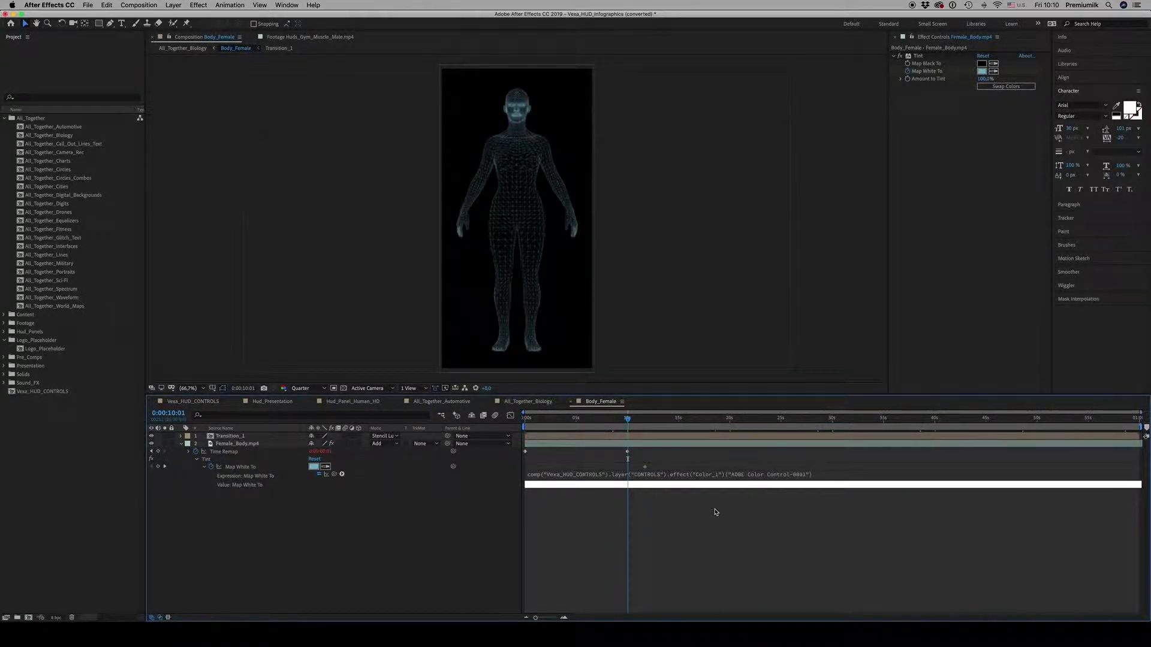
key("ctrl+z")
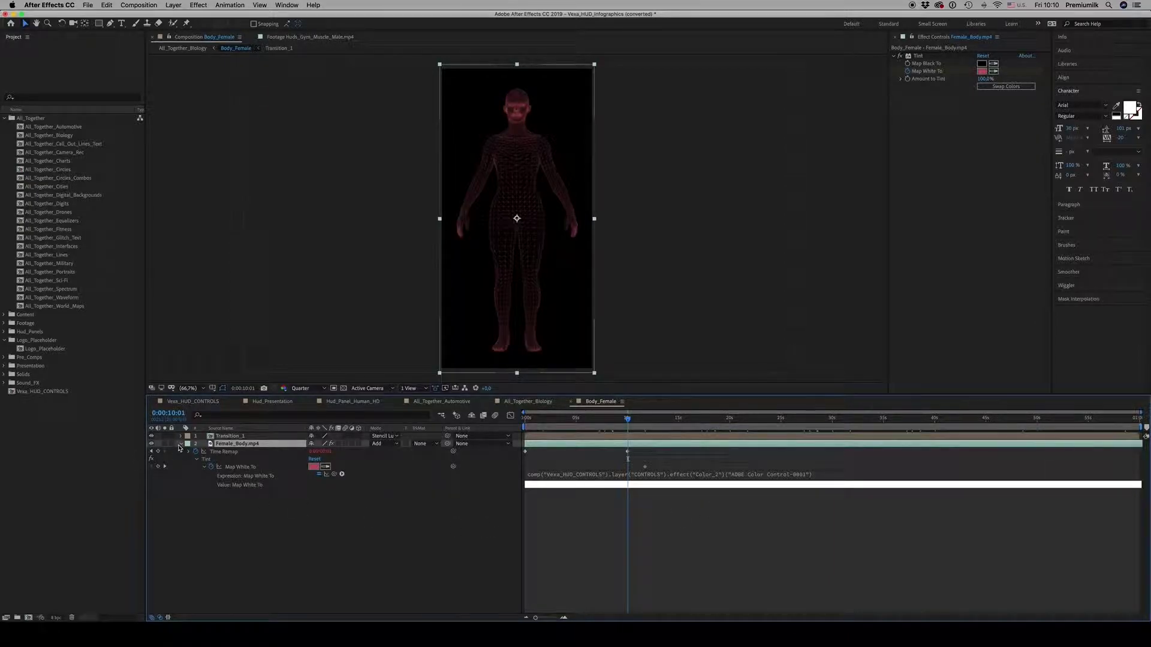
key("ctrl+z")
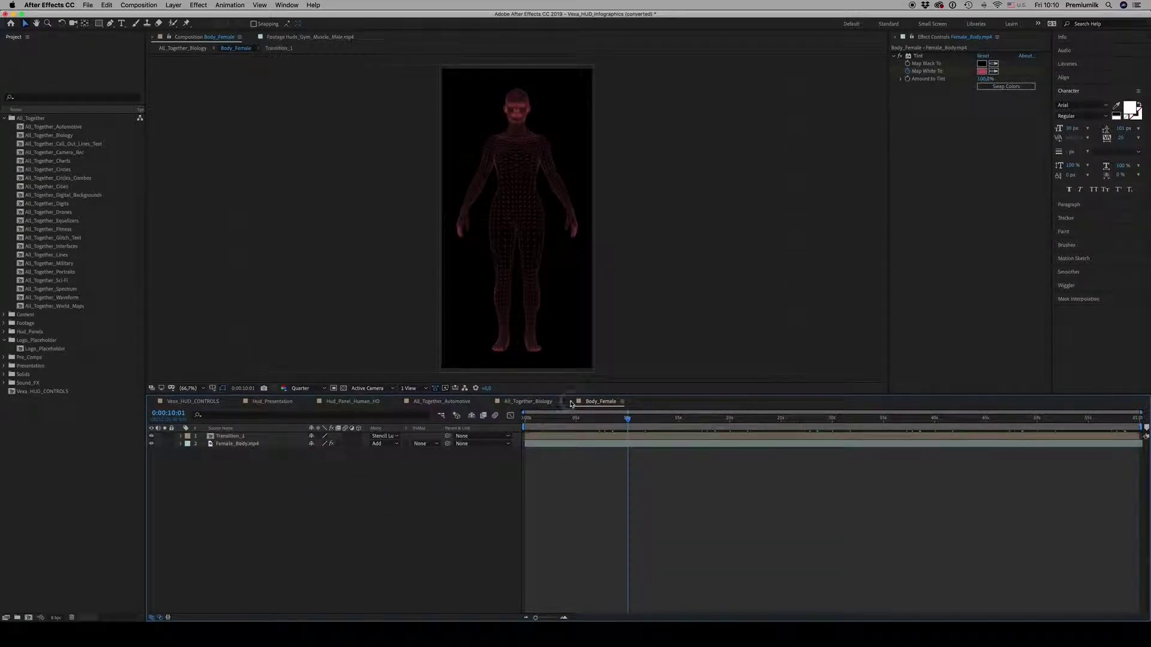
left_click(571, 402)
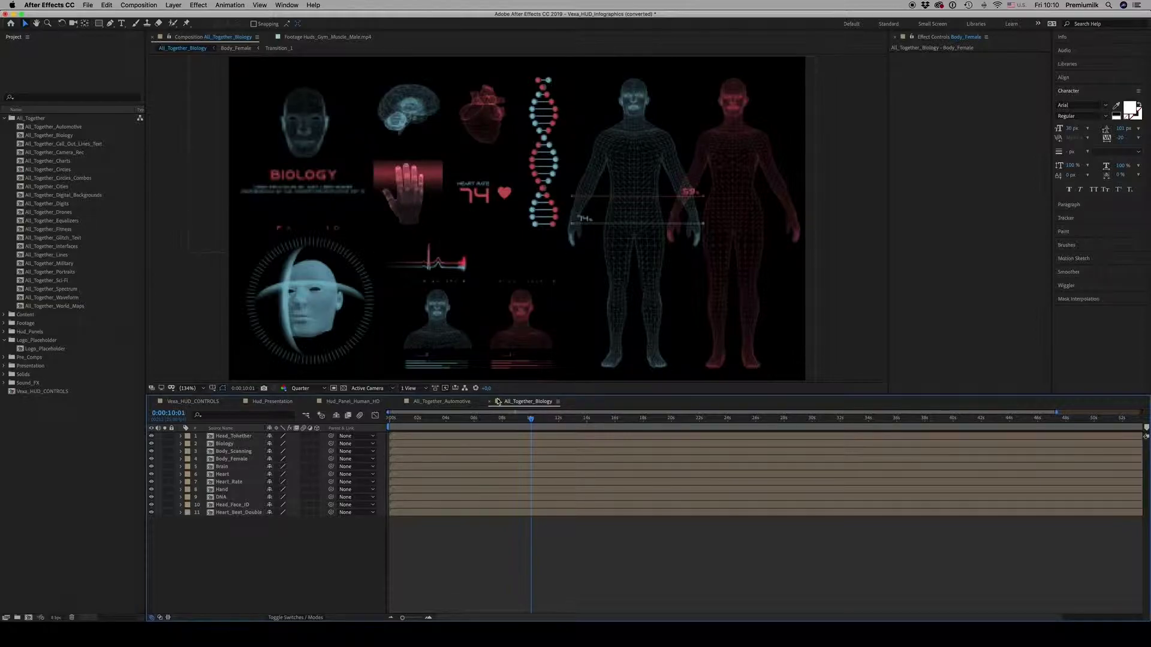
- From Vexa_HUD_CONTROLS open Hud_Panel_Human_HD and reveal Body_Scanning's source in the project
left_click(286, 405)
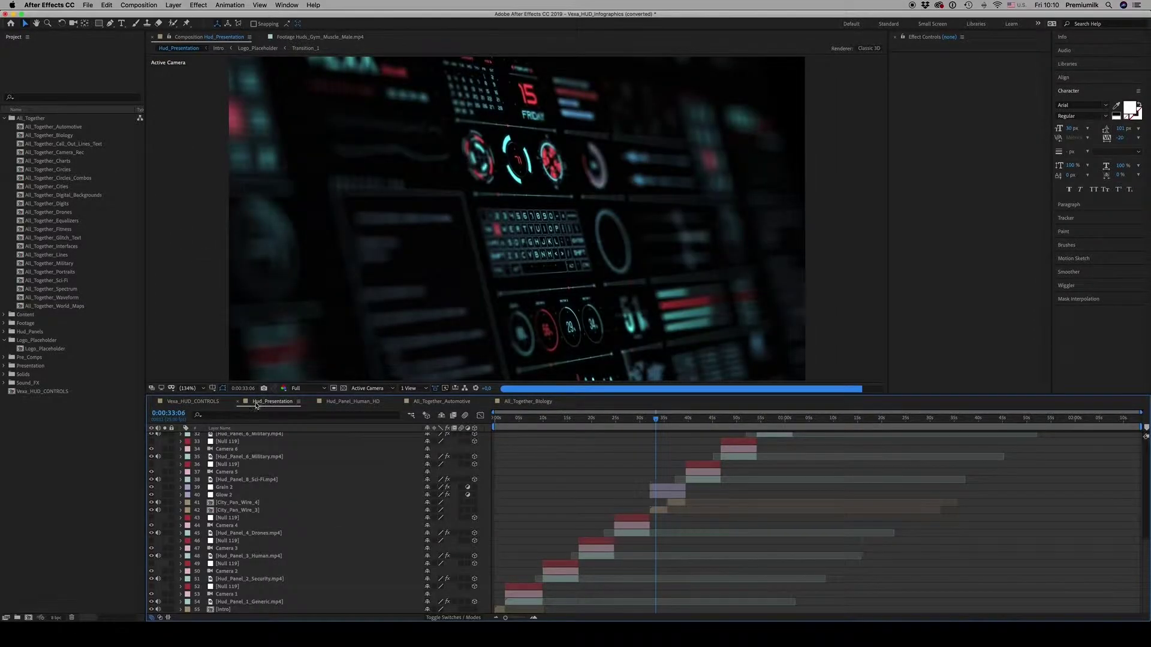
left_click(193, 402)
left_click(624, 436)
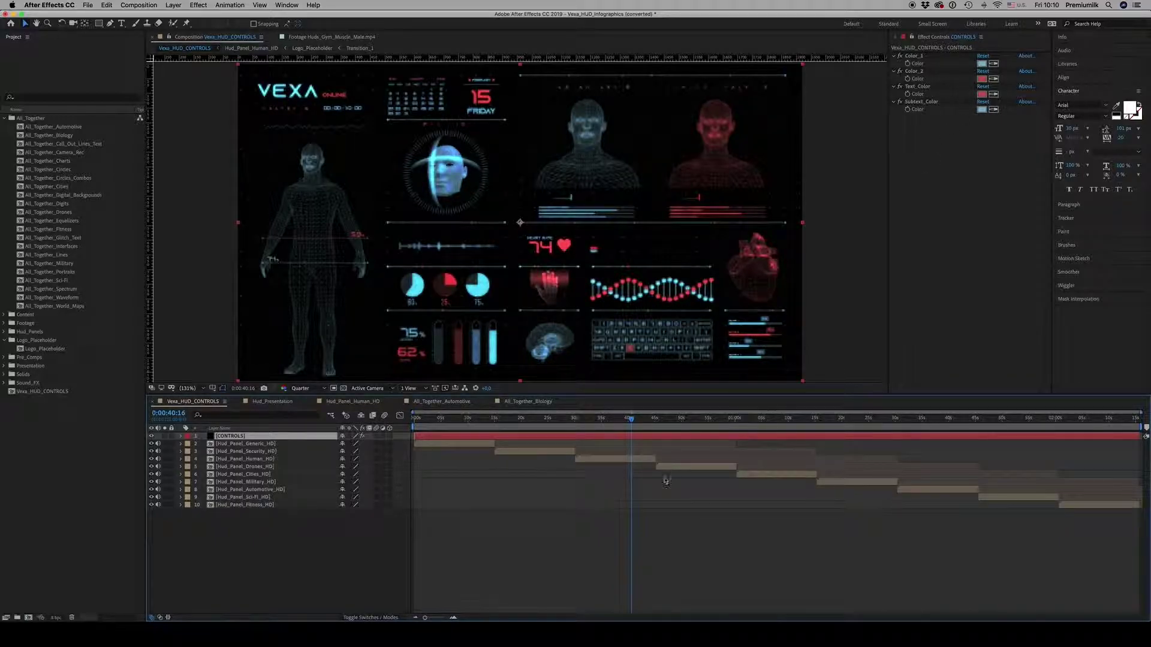
double_click(609, 459)
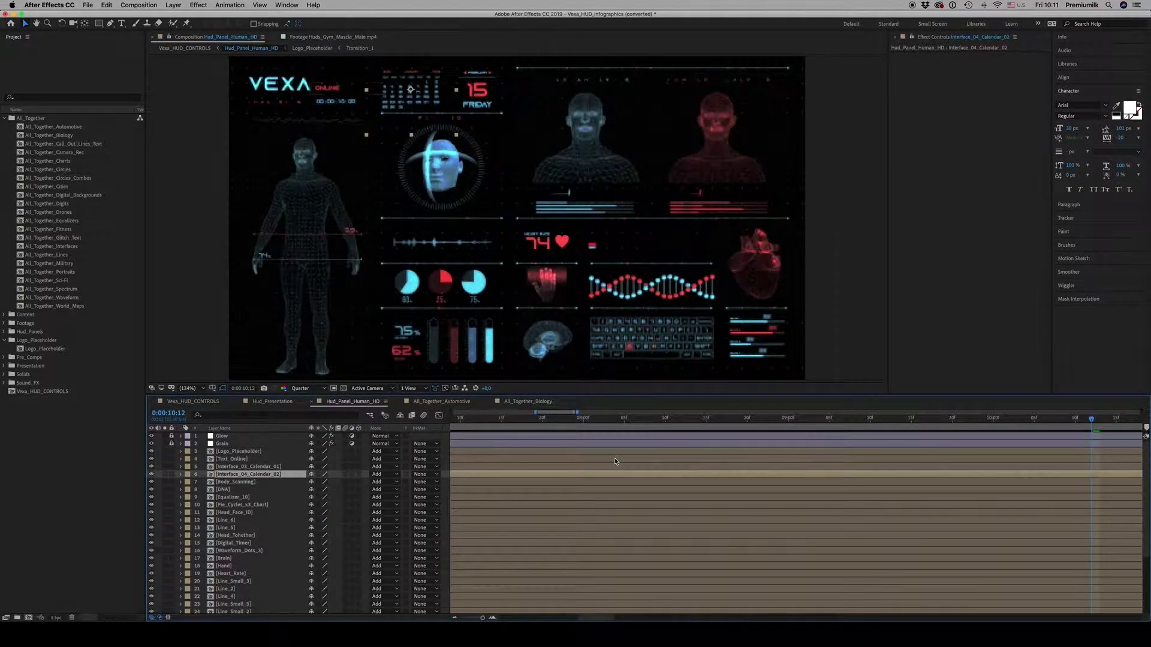
left_click(324, 284)
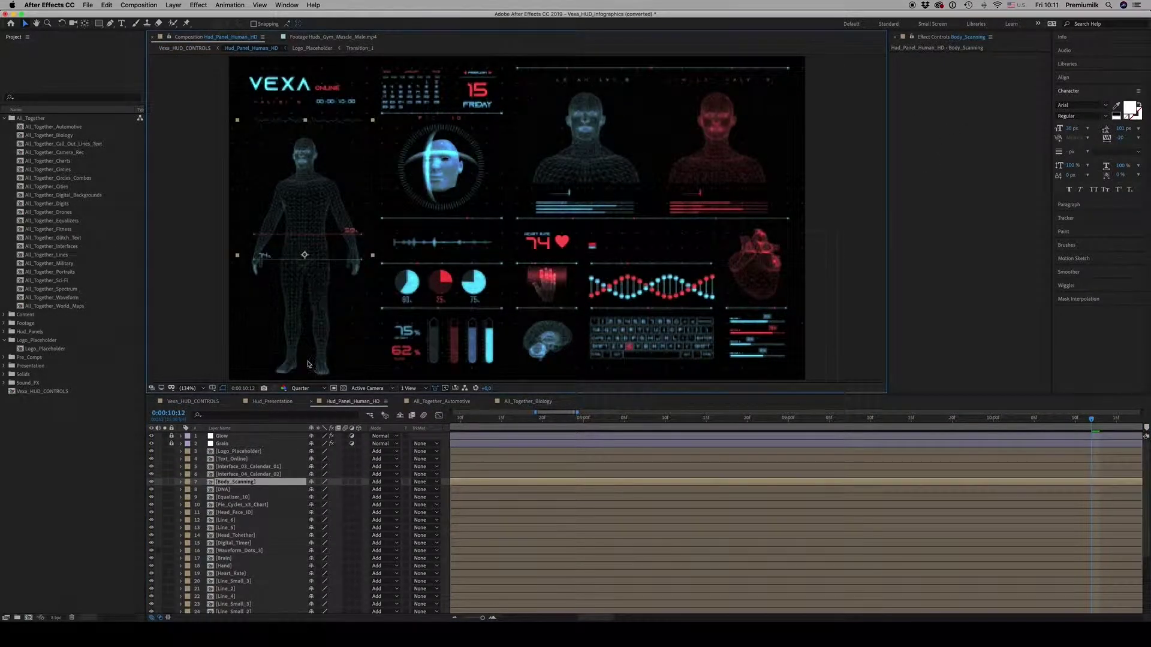
right_click(251, 482)
mouse_move(320, 579)
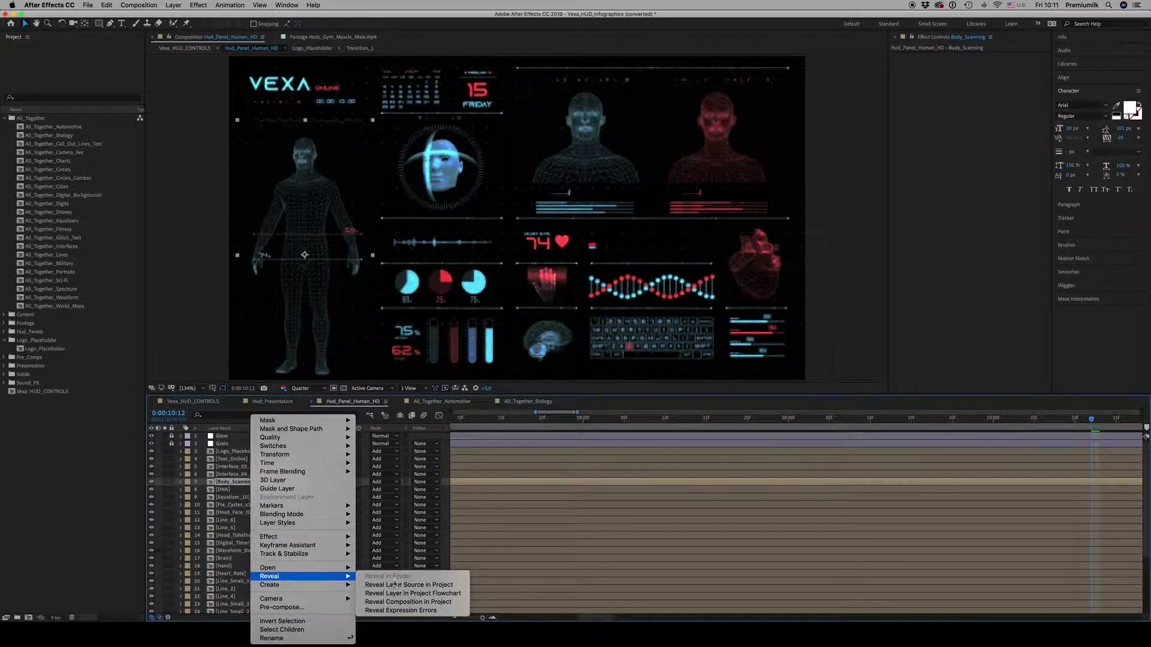
left_click(400, 587)
- Test swapping Body_Scanning for Body_Female at 8:02, undo the swap, and go to 7:19
left_click(6, 118)
left_click(33, 144)
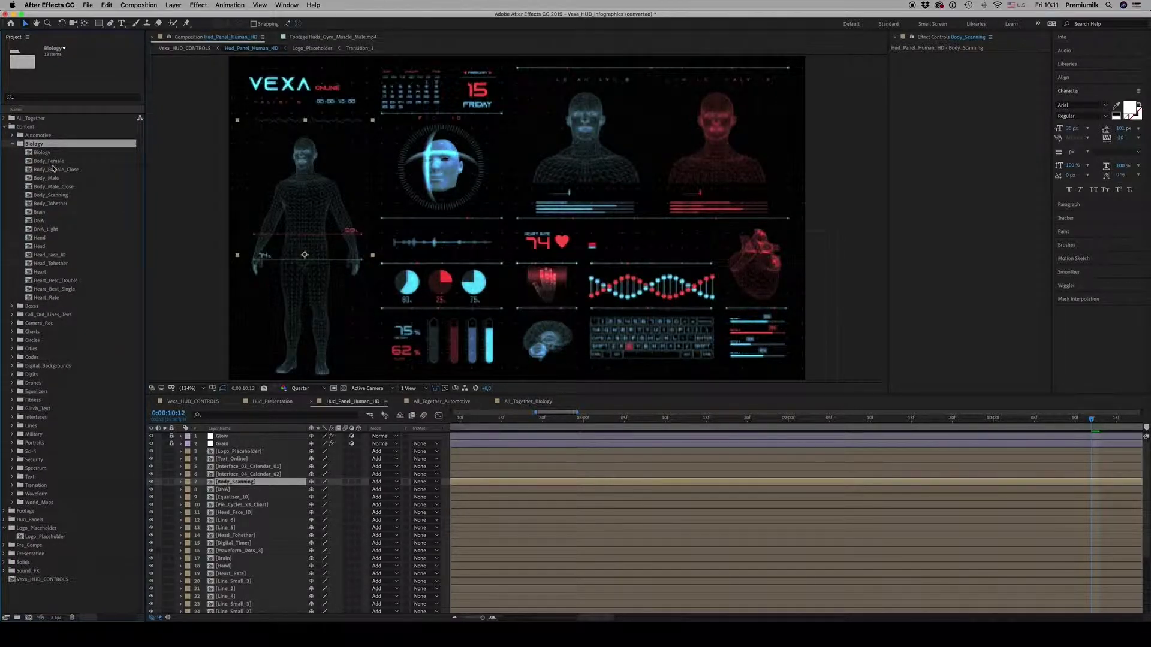
left_click(55, 161)
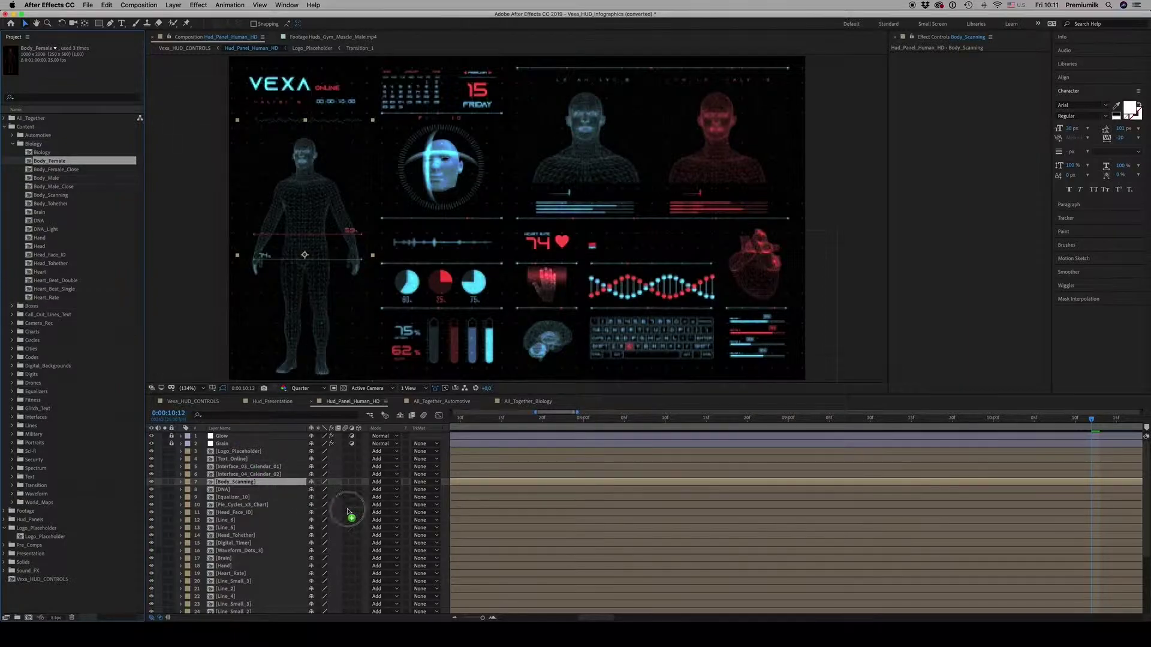
left_click_drag(55, 162, 286, 500)
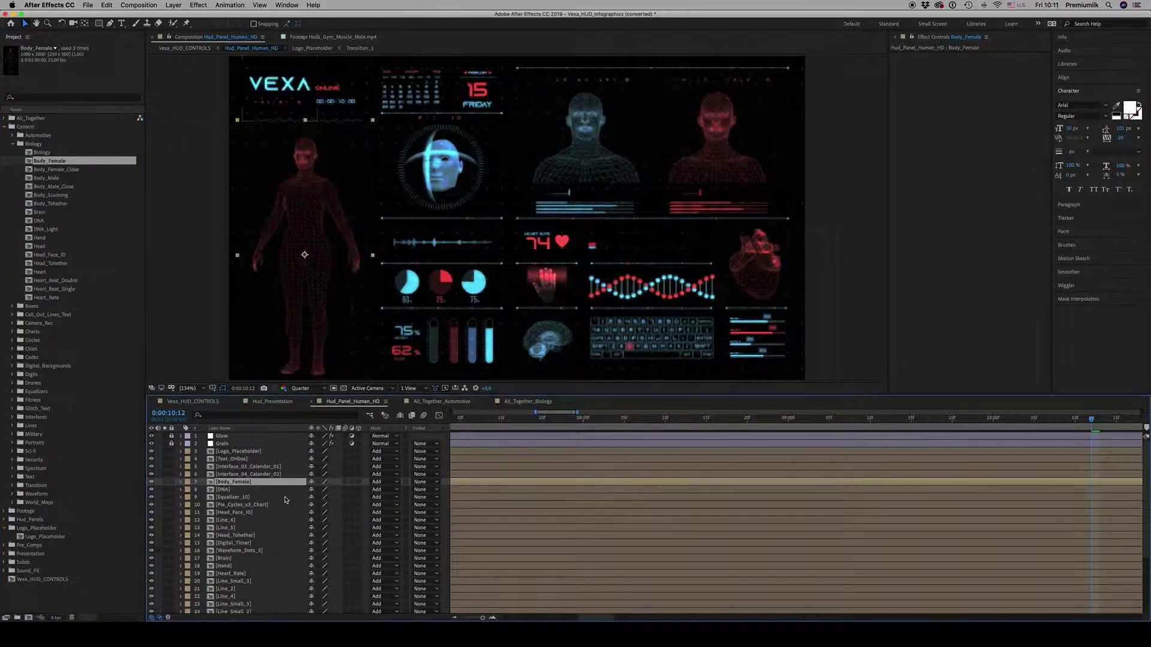
left_click(600, 421)
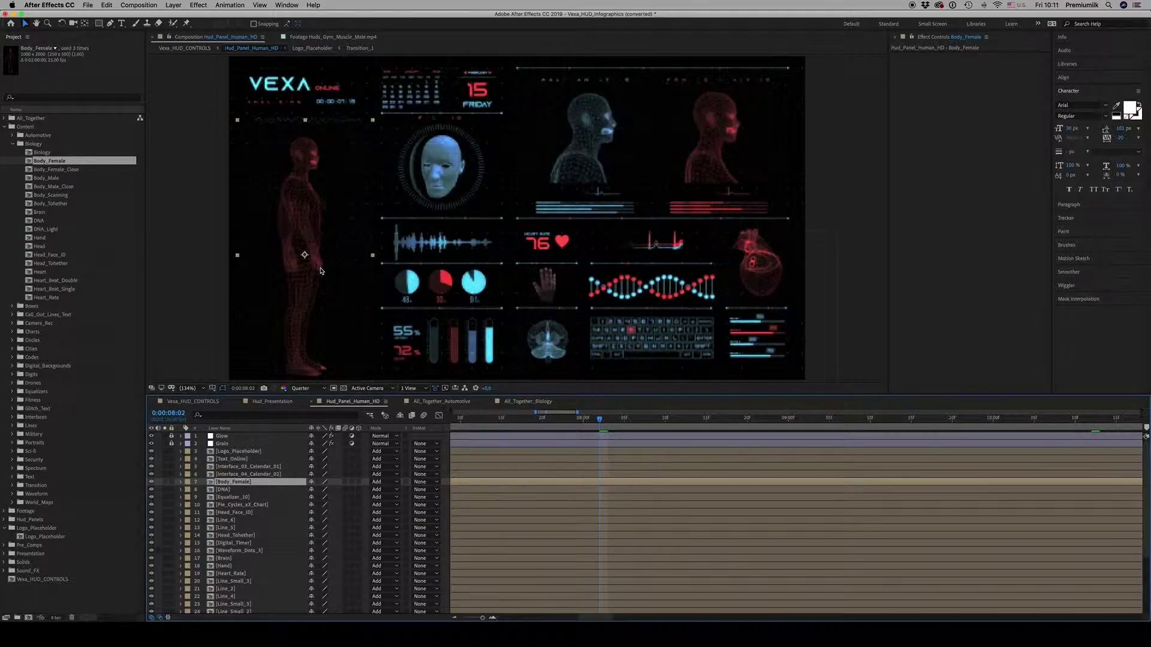
key("ctrl+z")
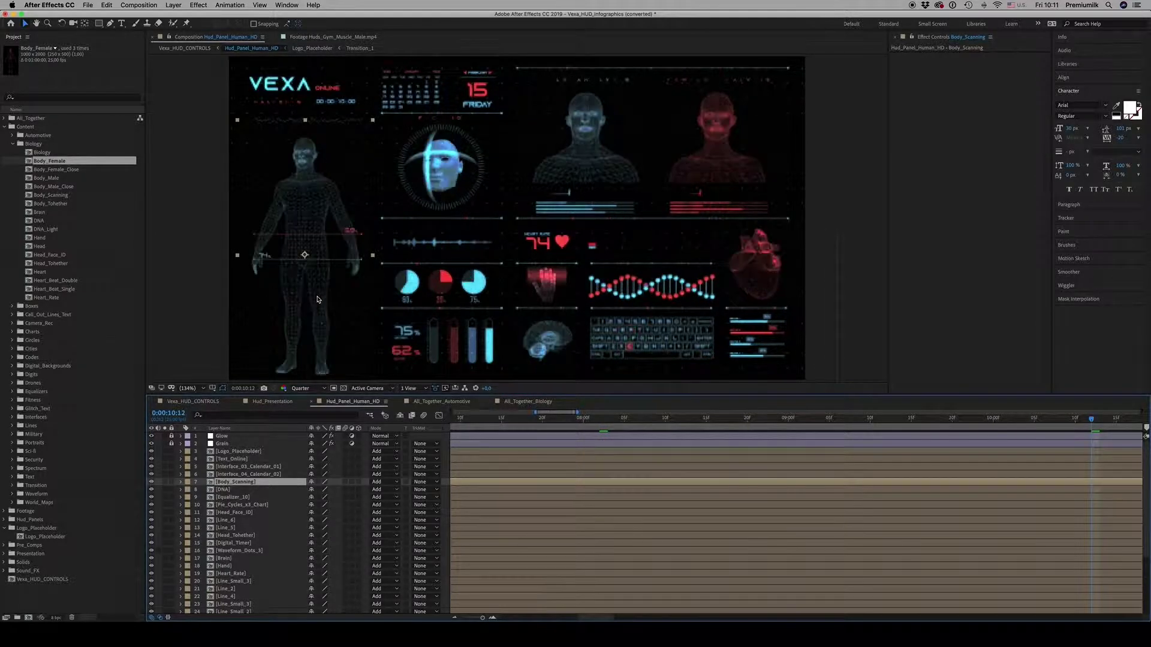
left_click(534, 426)
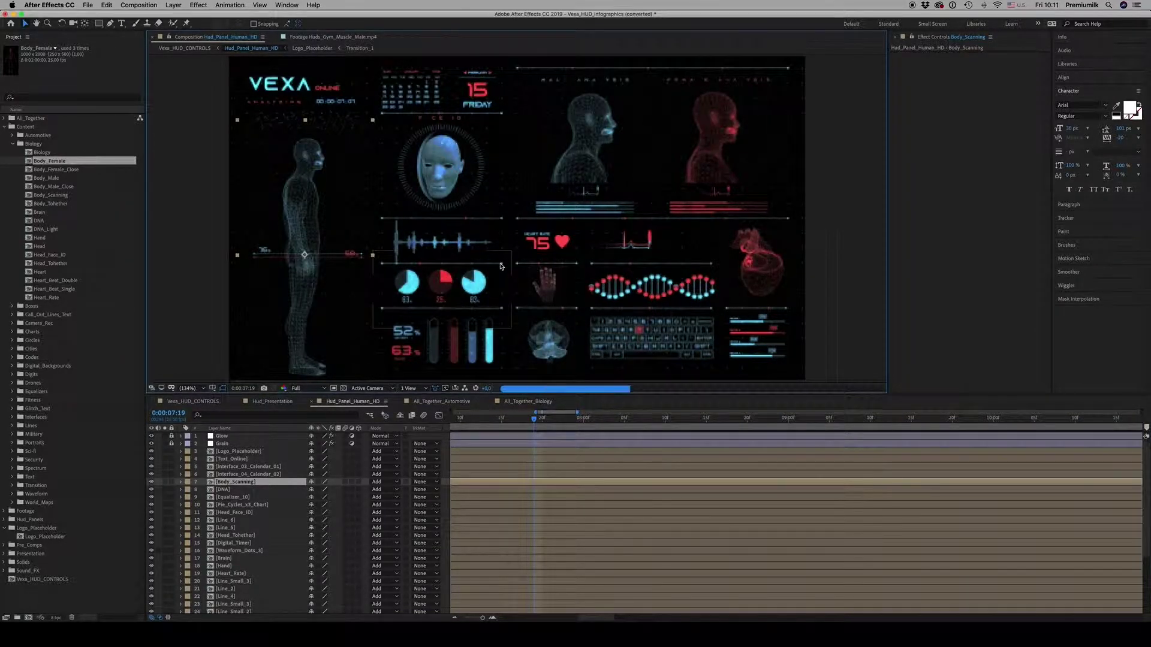
- Reveal layer 35 Digital_Background_6's source in the Digital_Backgrounds project folder
scroll(501, 266, "up", 2)
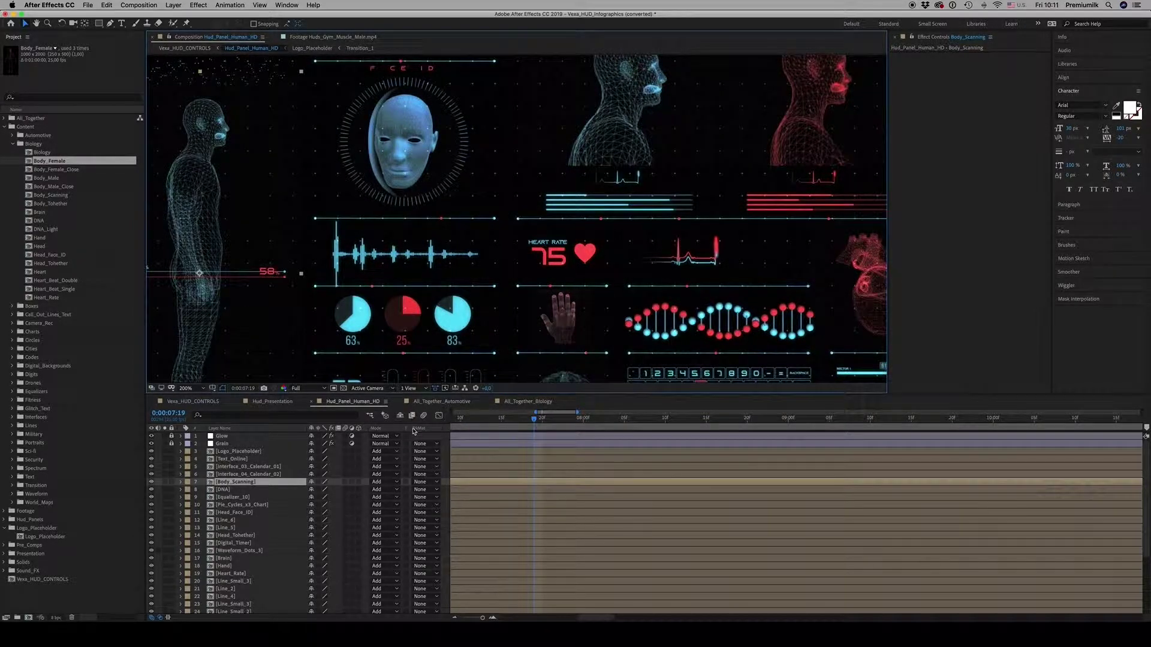
scroll(598, 216, "down", 5)
scroll(598, 216, "left", 5)
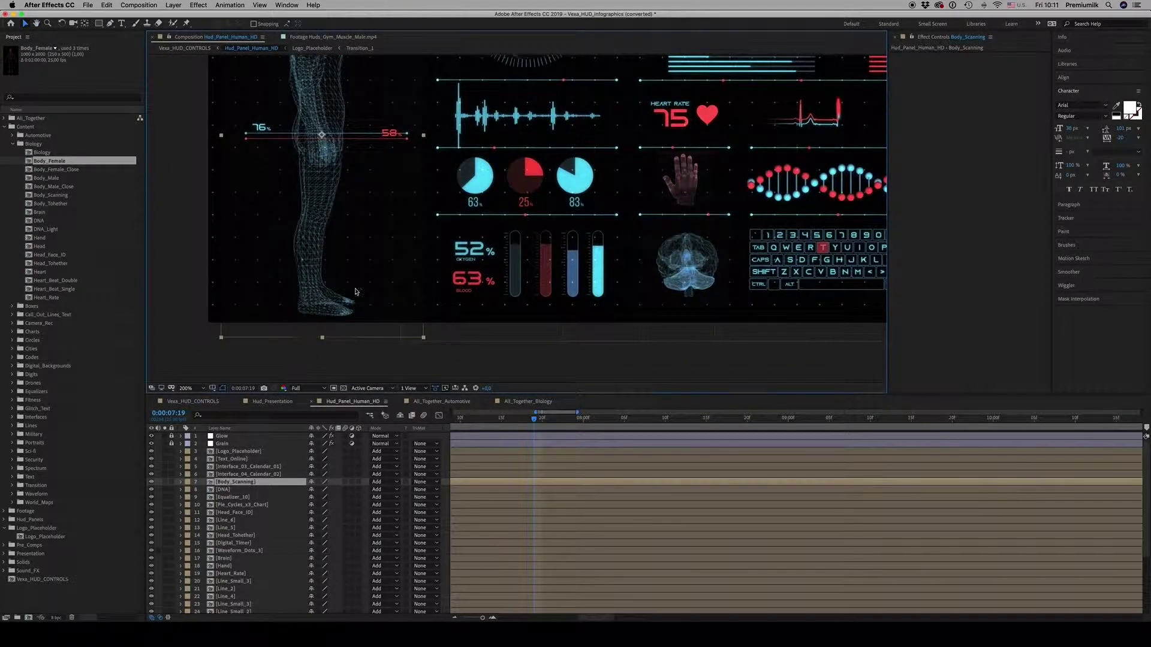
left_click_drag(1145, 511, 1143, 600)
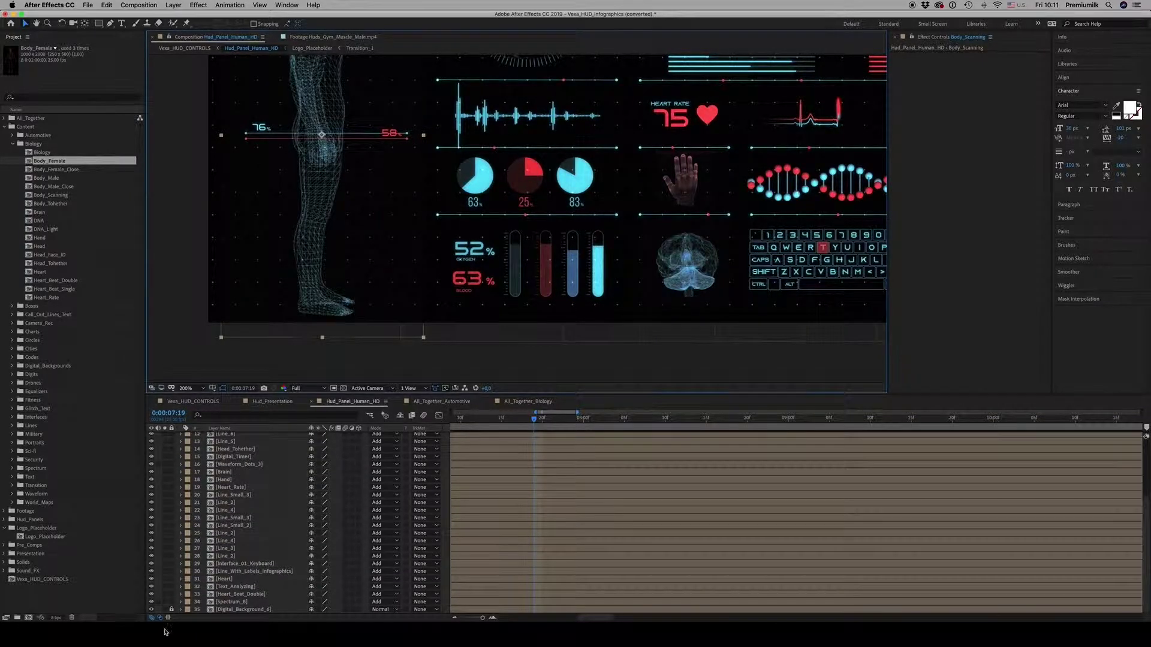
left_click(229, 610)
right_click(248, 610)
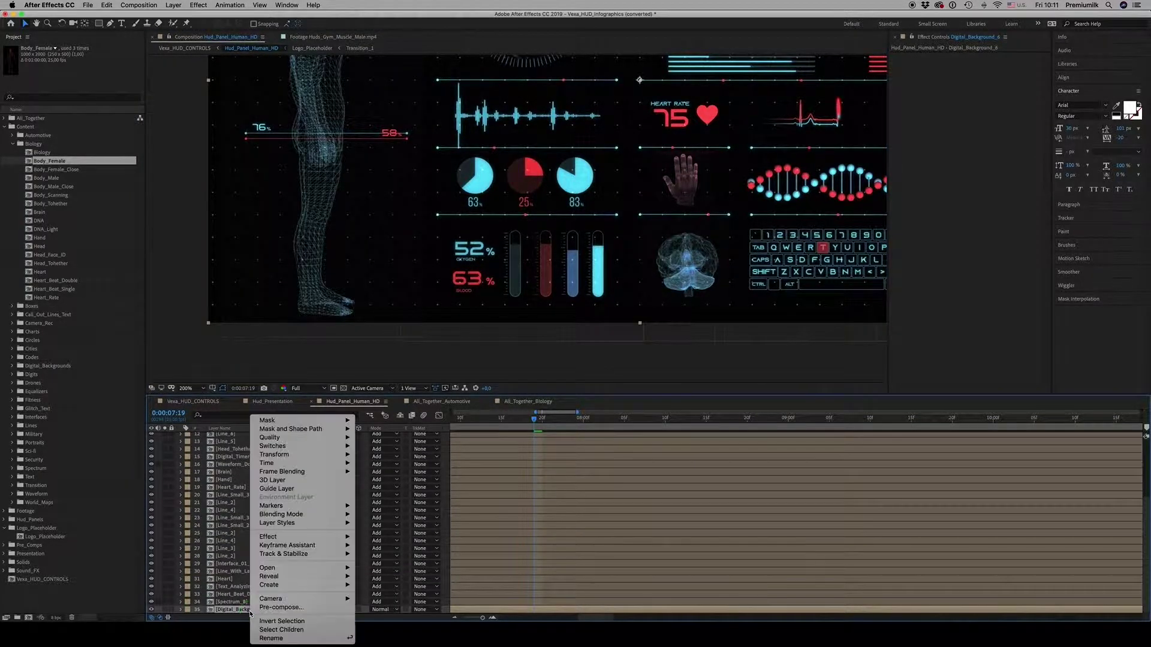
mouse_move(306, 545)
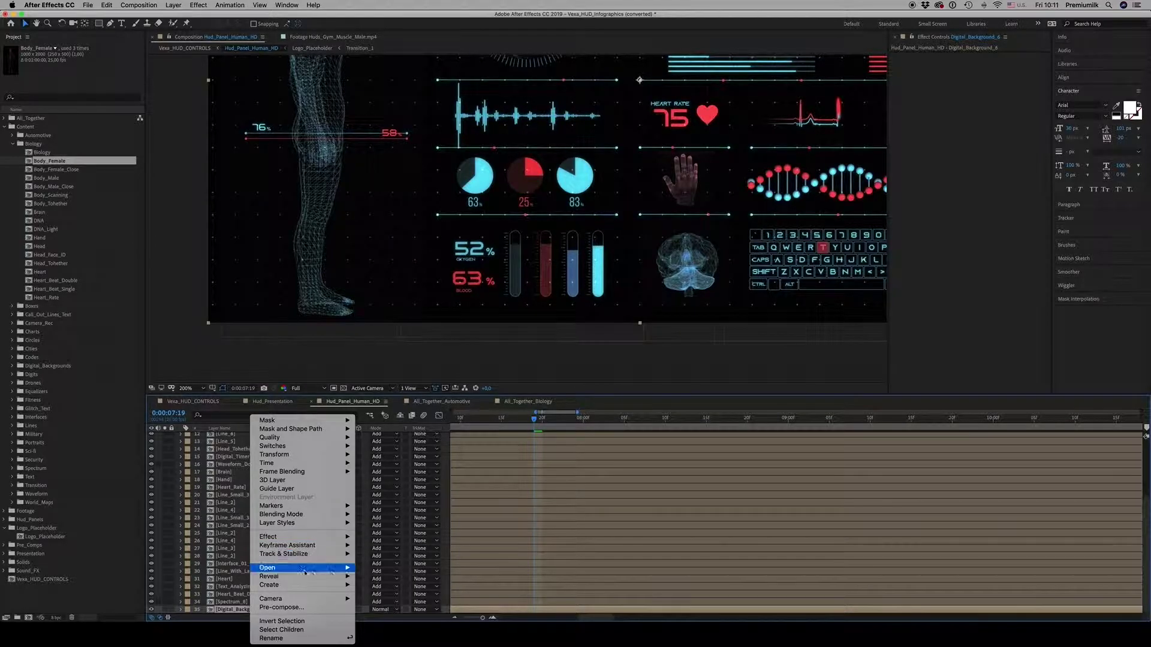
left_click(228, 610)
right_click(253, 613)
mouse_move(287, 576)
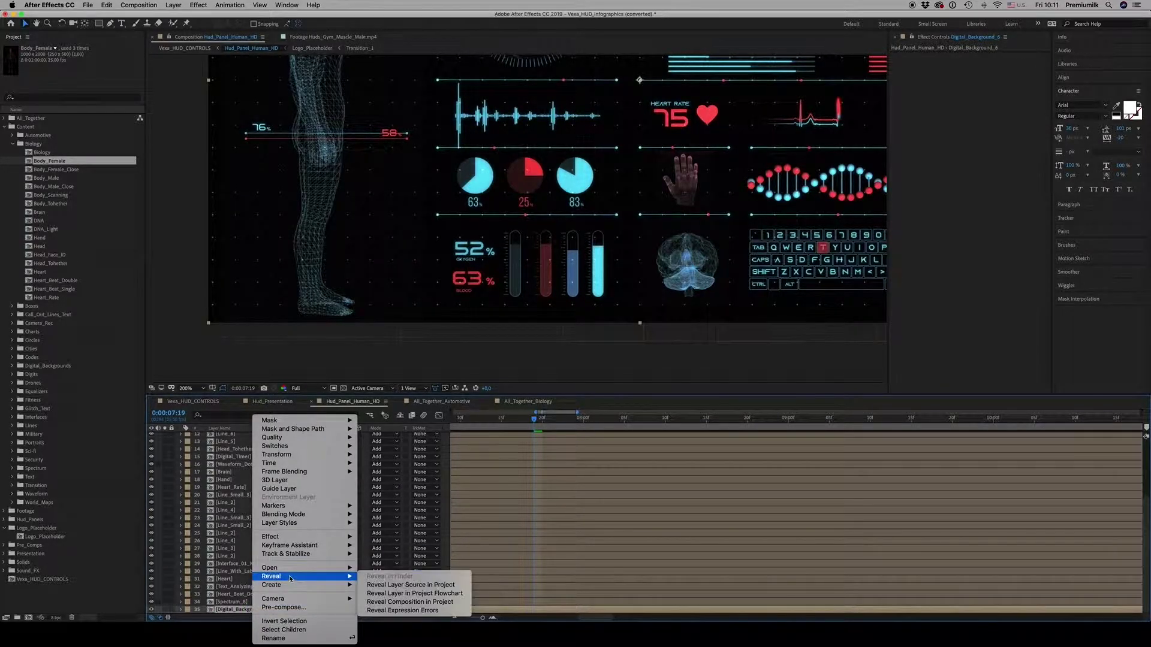
left_click(396, 579)
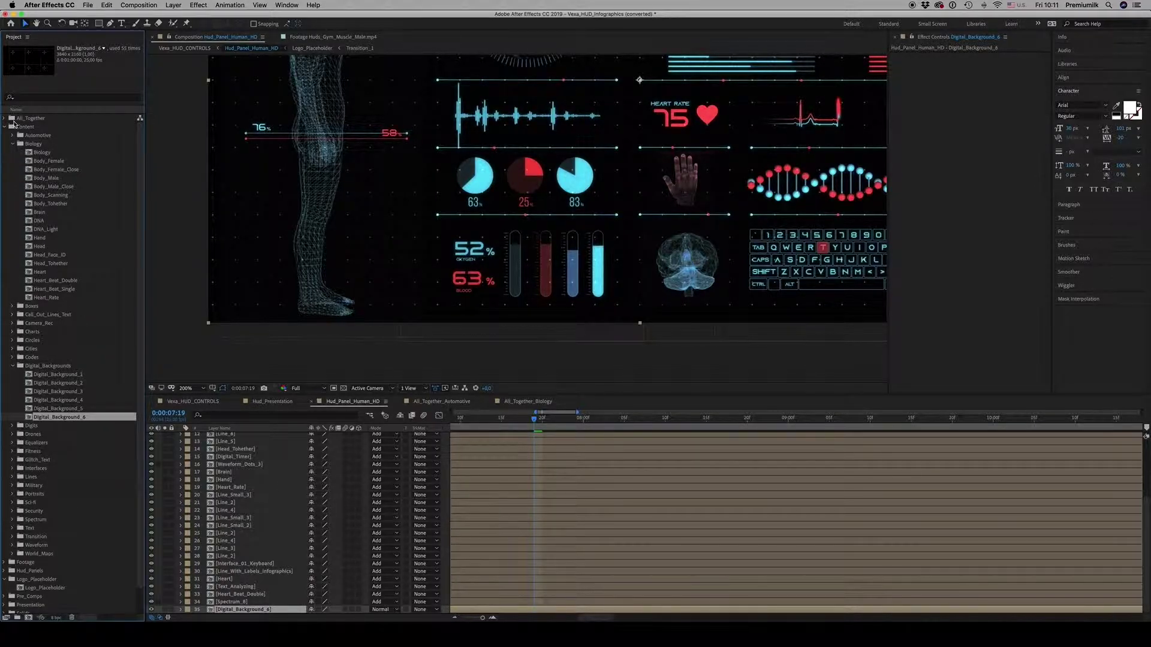
left_click(5, 119)
- Preview the All_Together_Digital_Backgrounds comp at 0:00:10:12, zooming in and back out
double_click(60, 195)
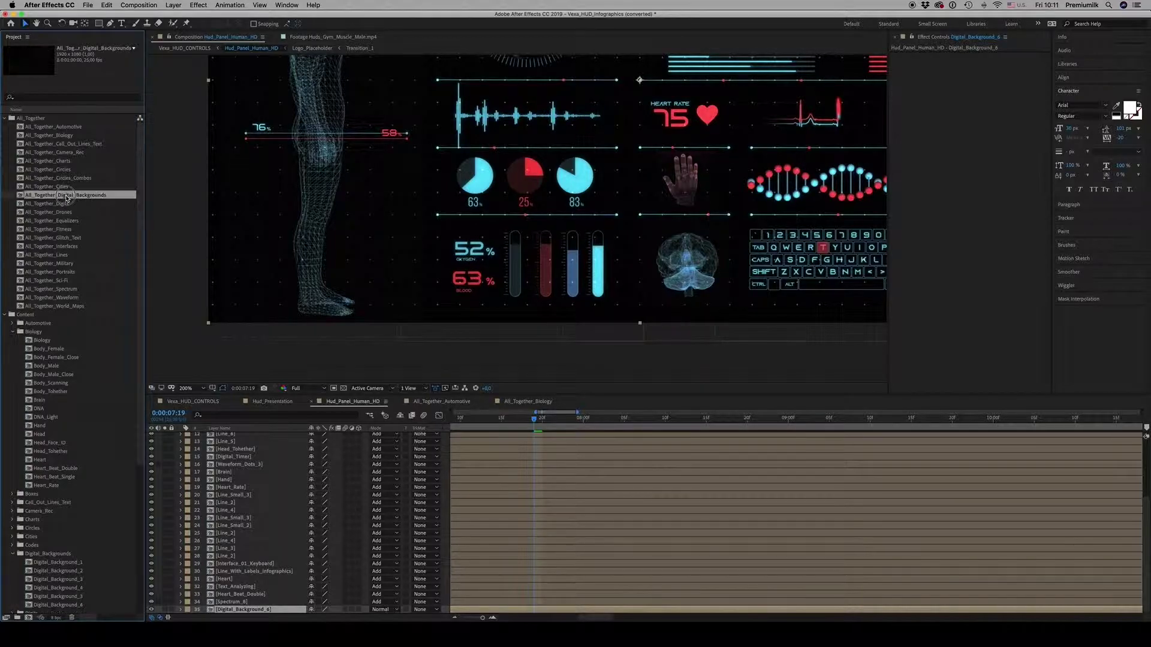
left_click(518, 421)
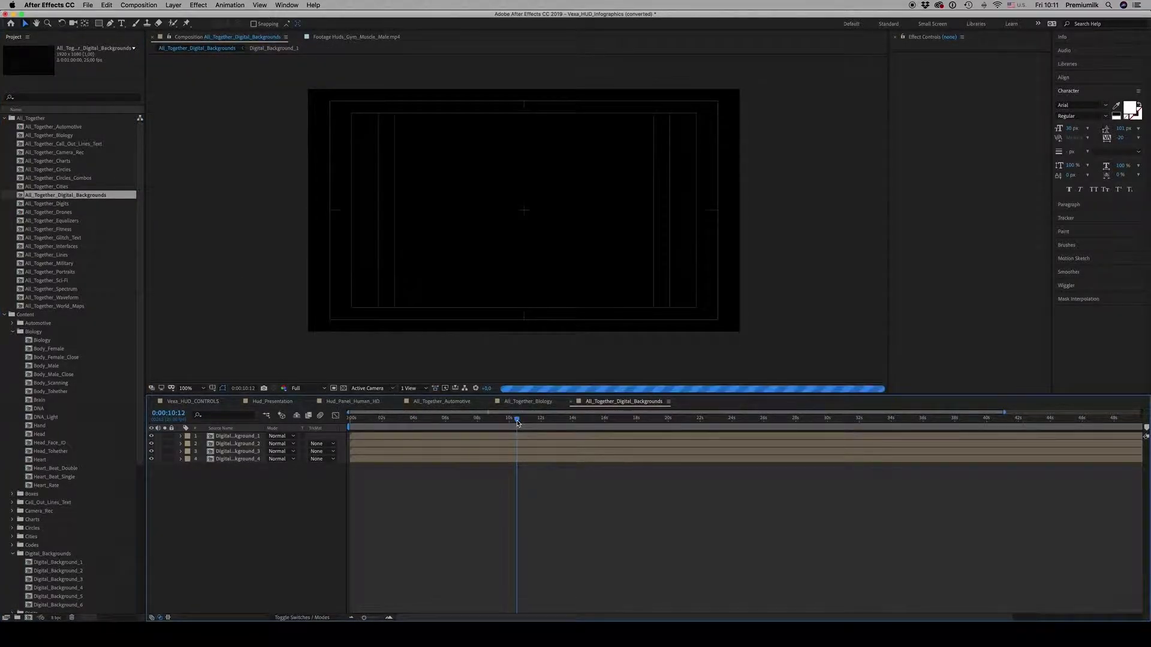
key("period")
key("period")
key("period")
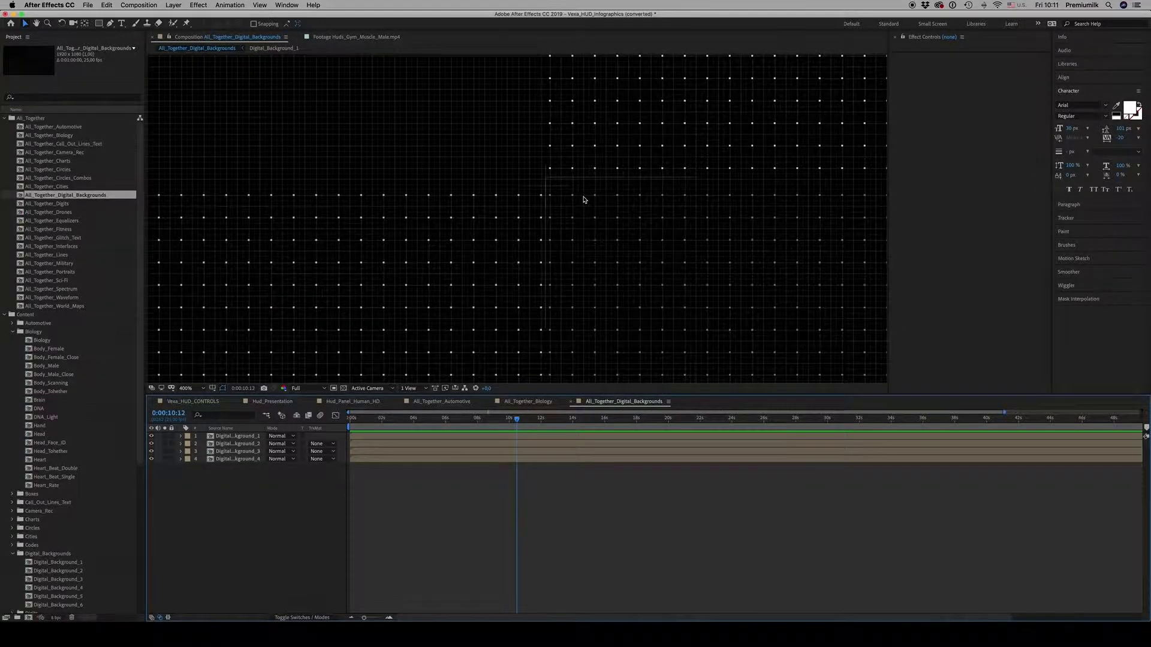
key("comma")
key("comma")
key("comma")
key("comma")
key("comma")
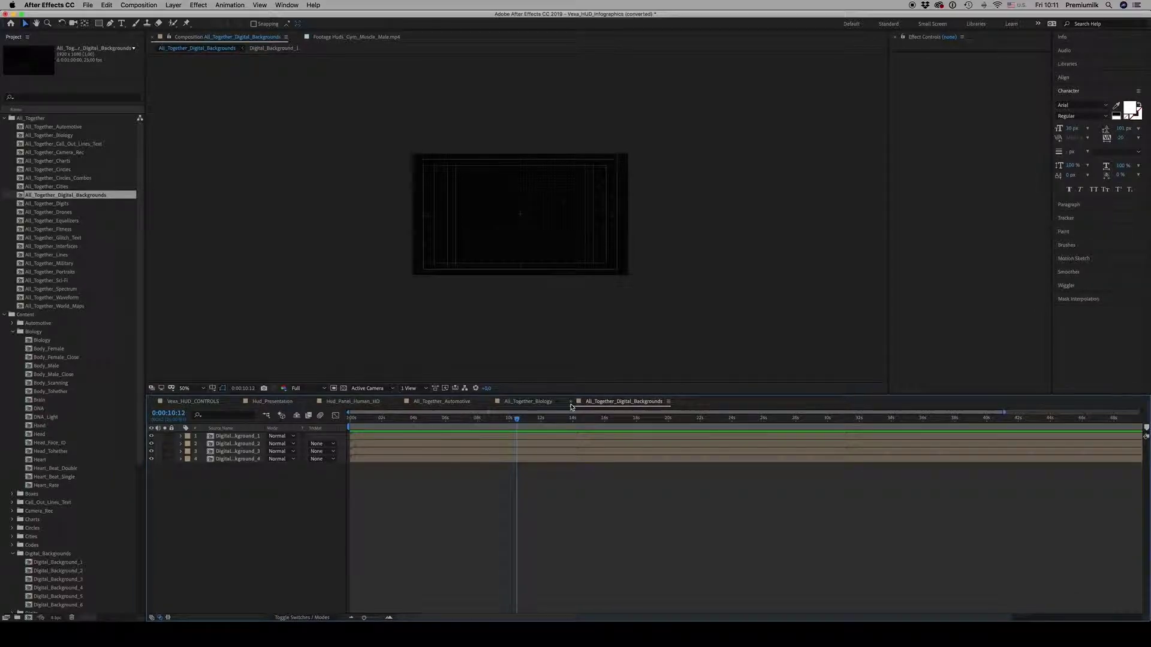
- Close the Digital_Backgrounds, Biology and Automotive comps, fit the frame, and collapse the folders
left_click(570, 402)
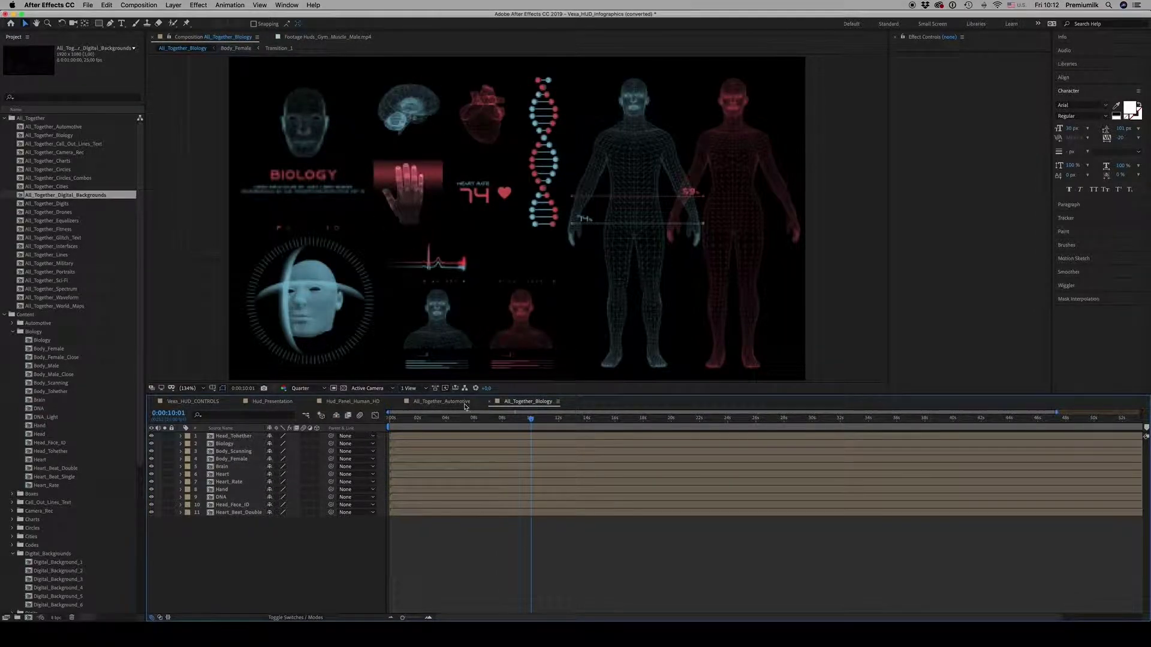
left_click(491, 403)
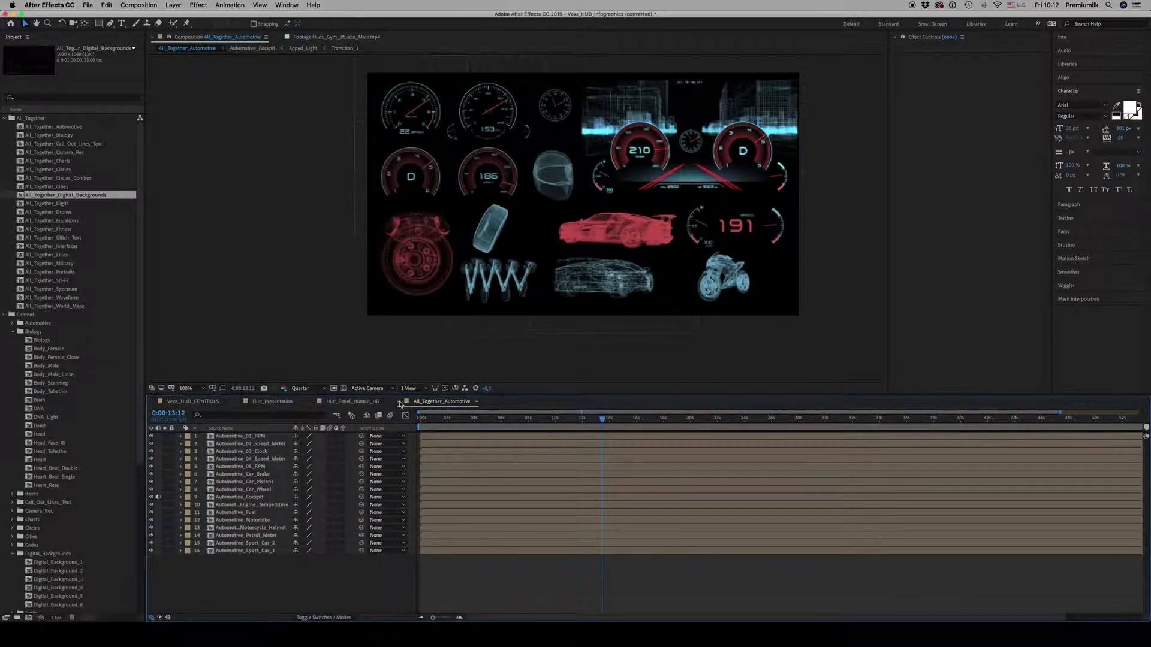
left_click(400, 401)
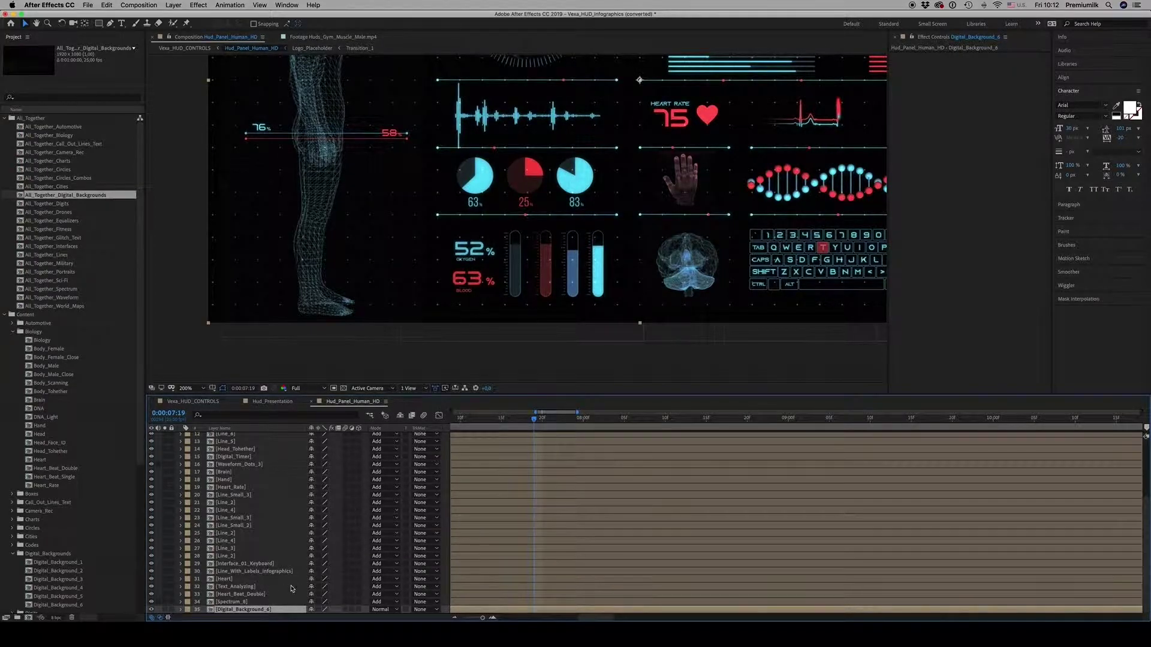
key("shift+slash")
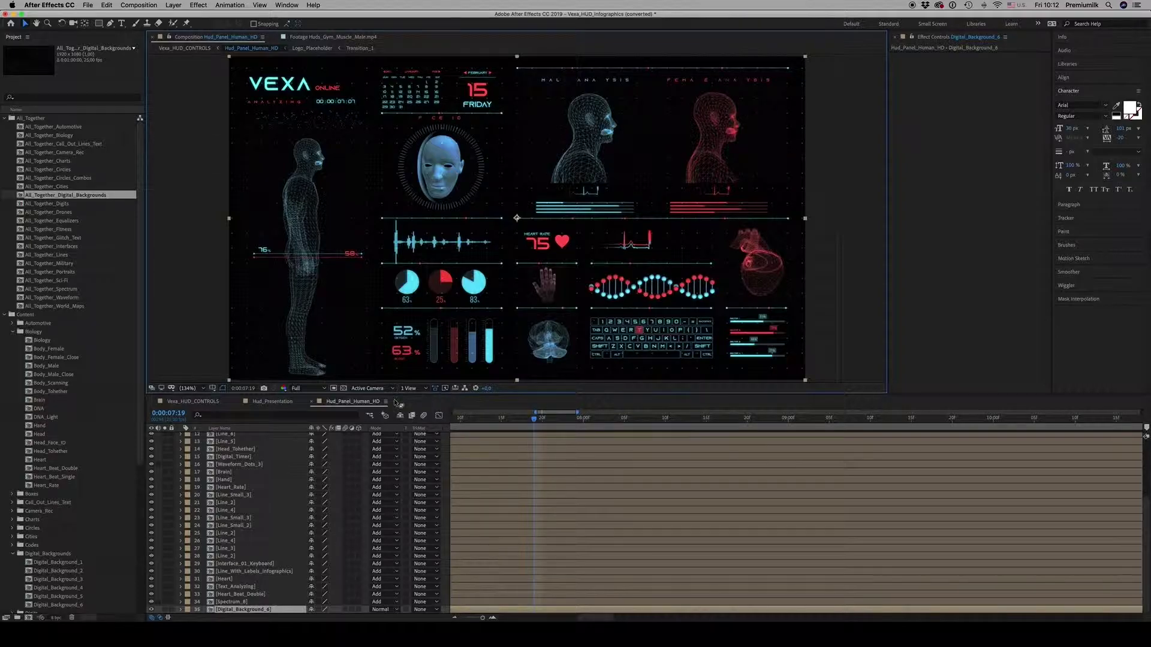
left_click(4, 118)
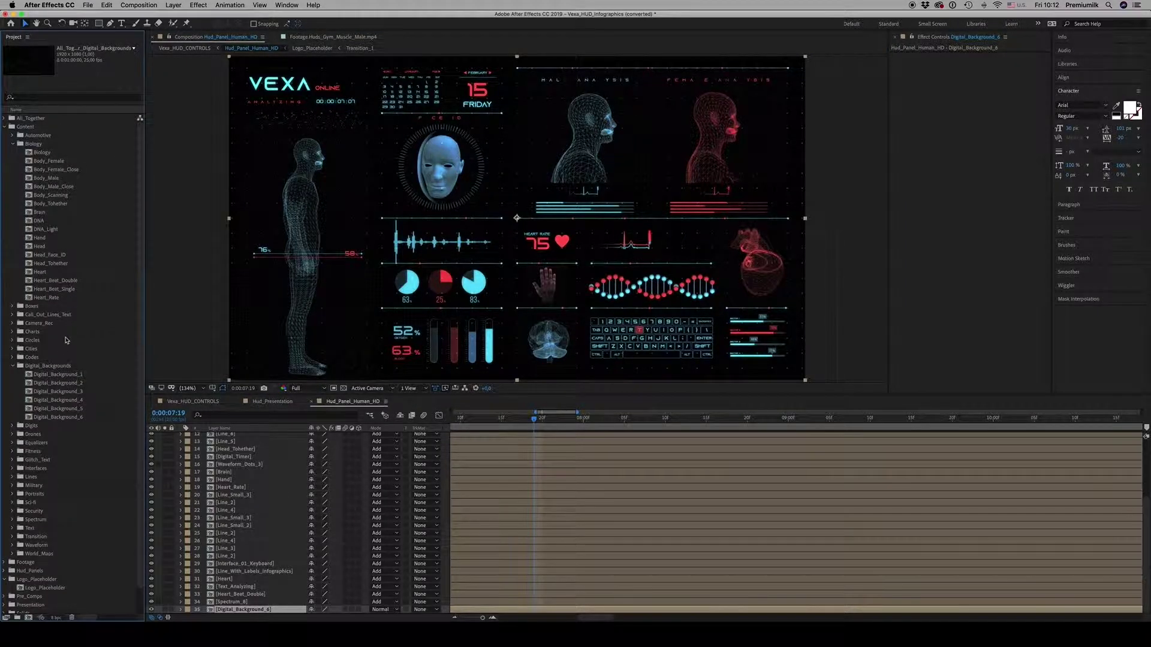
left_click(12, 366)
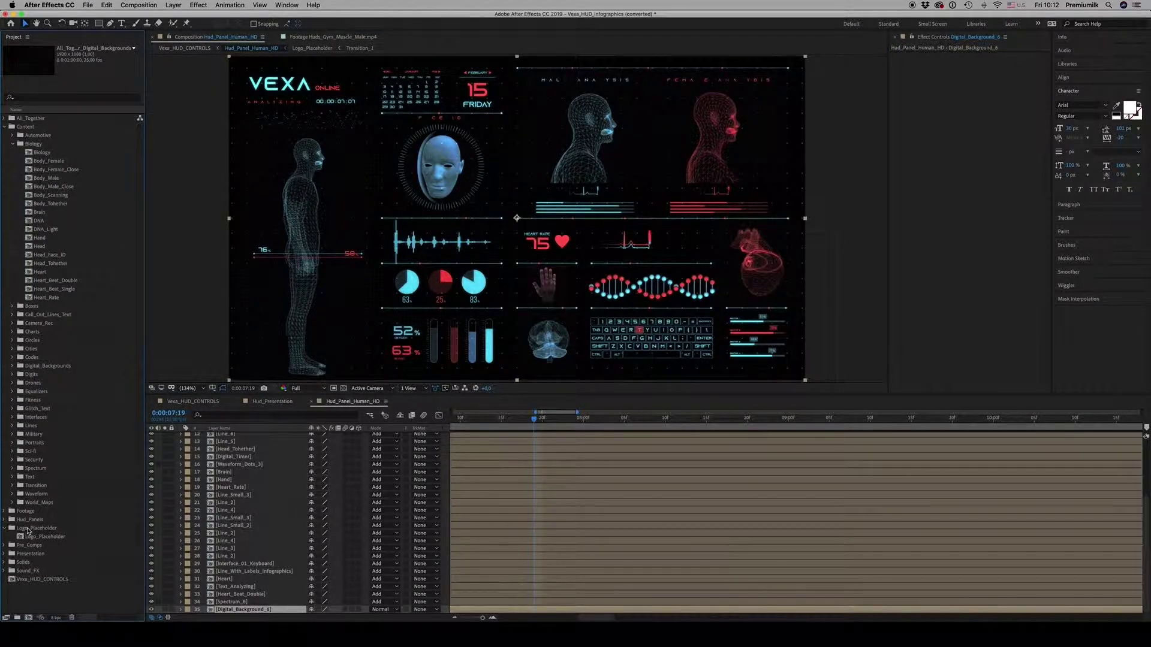
- Collapse Biology and Content, expand Hud_Panels > Human, and select Hud_Panel_Human_HD
left_click(12, 144)
left_click(4, 126)
left_click(5, 145)
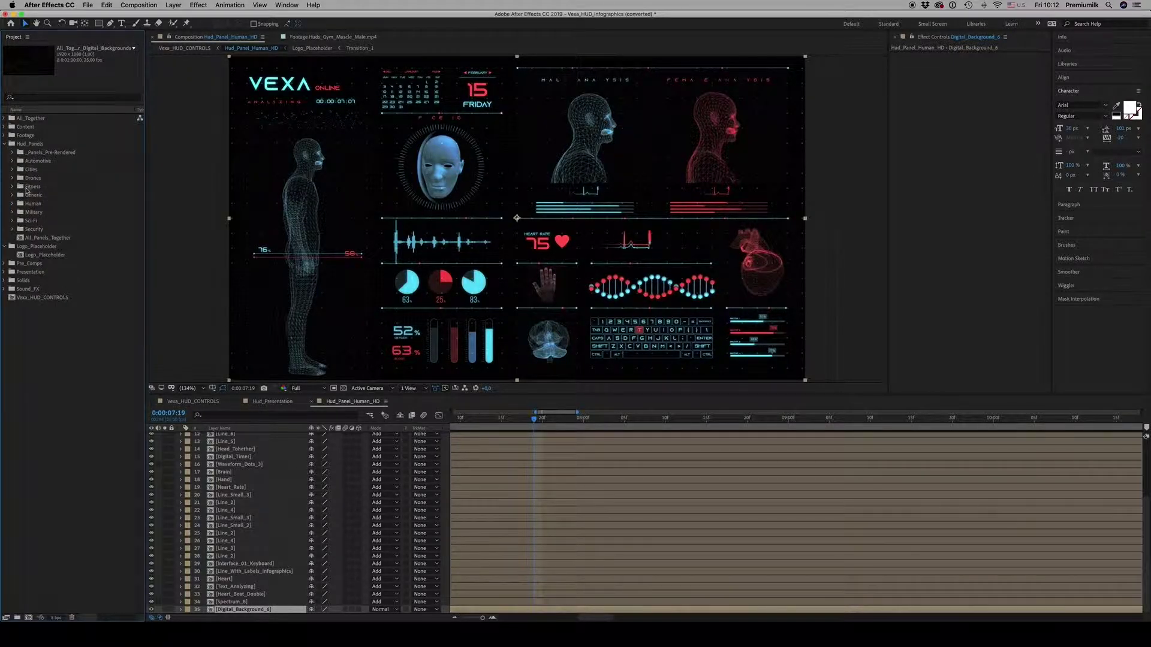
left_click(12, 204)
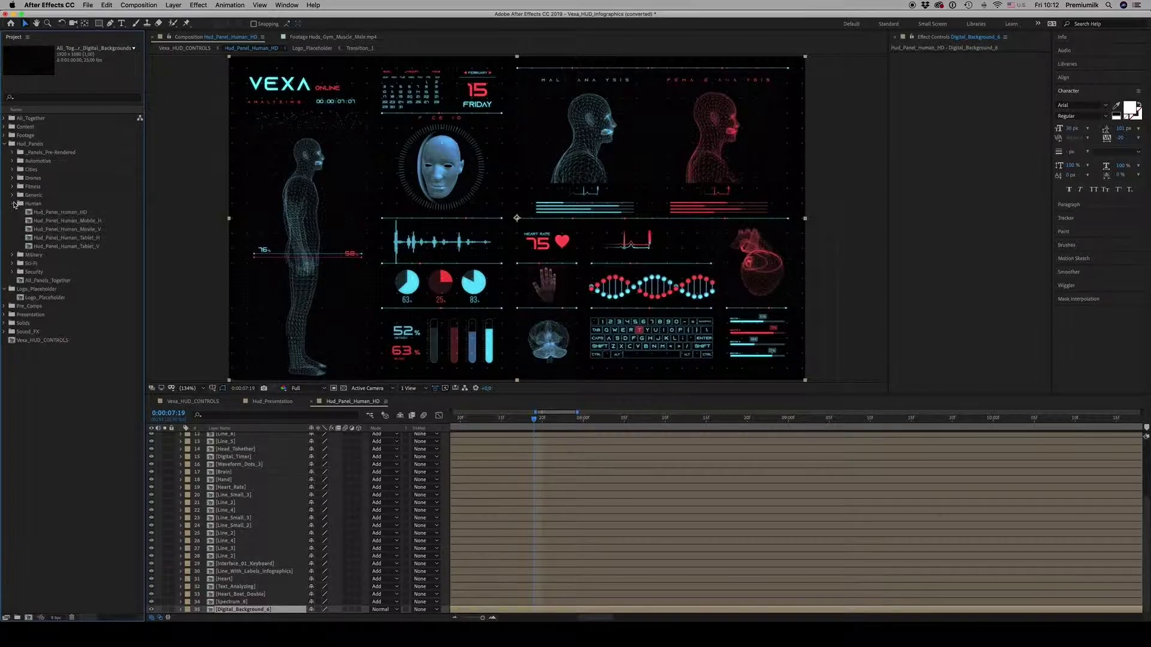
left_click(89, 214)
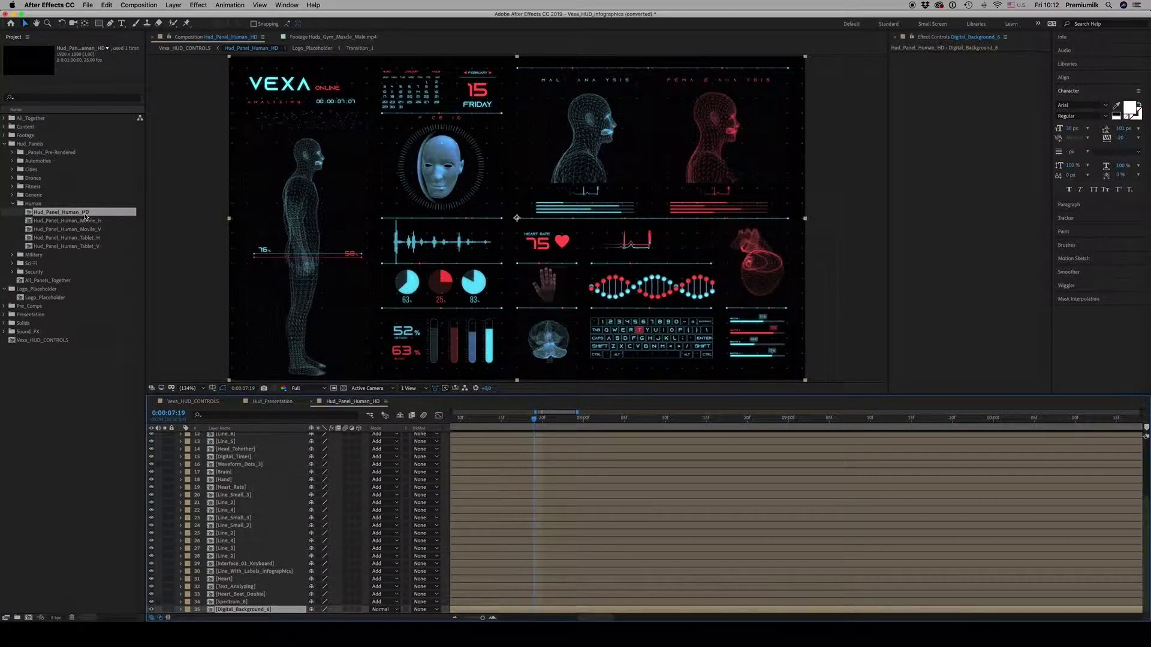
- Open the Human Mobile_H, Movile_V, Tablet_H and Tablet_V panel comps to preview them
double_click(83, 221)
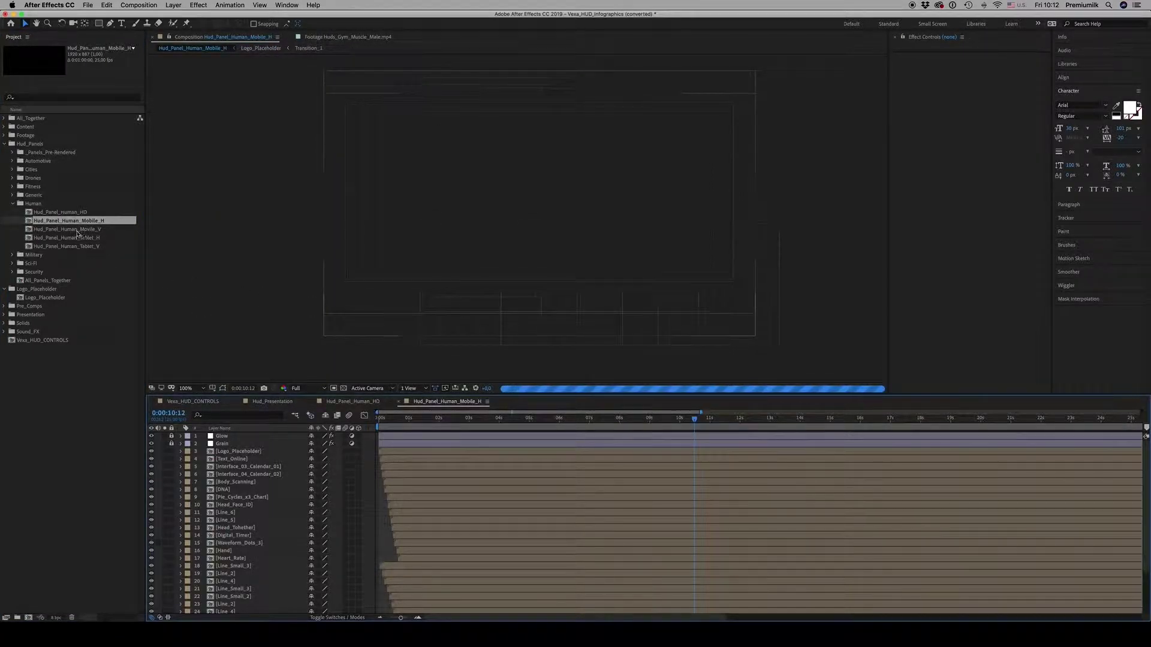
double_click(77, 229)
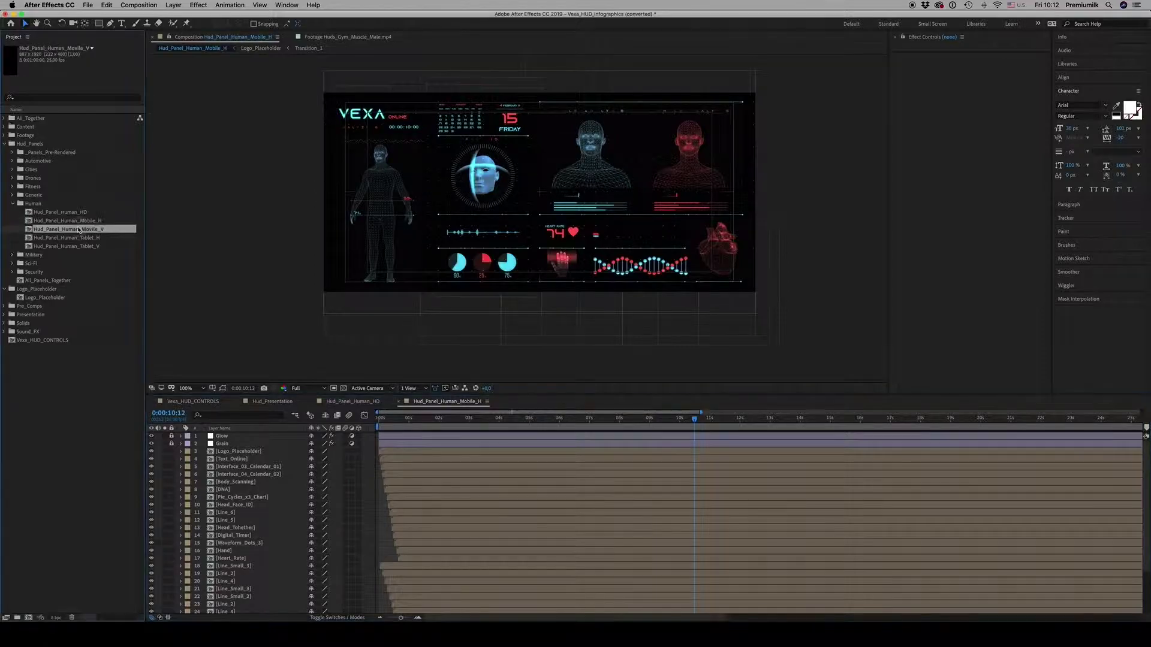
double_click(81, 238)
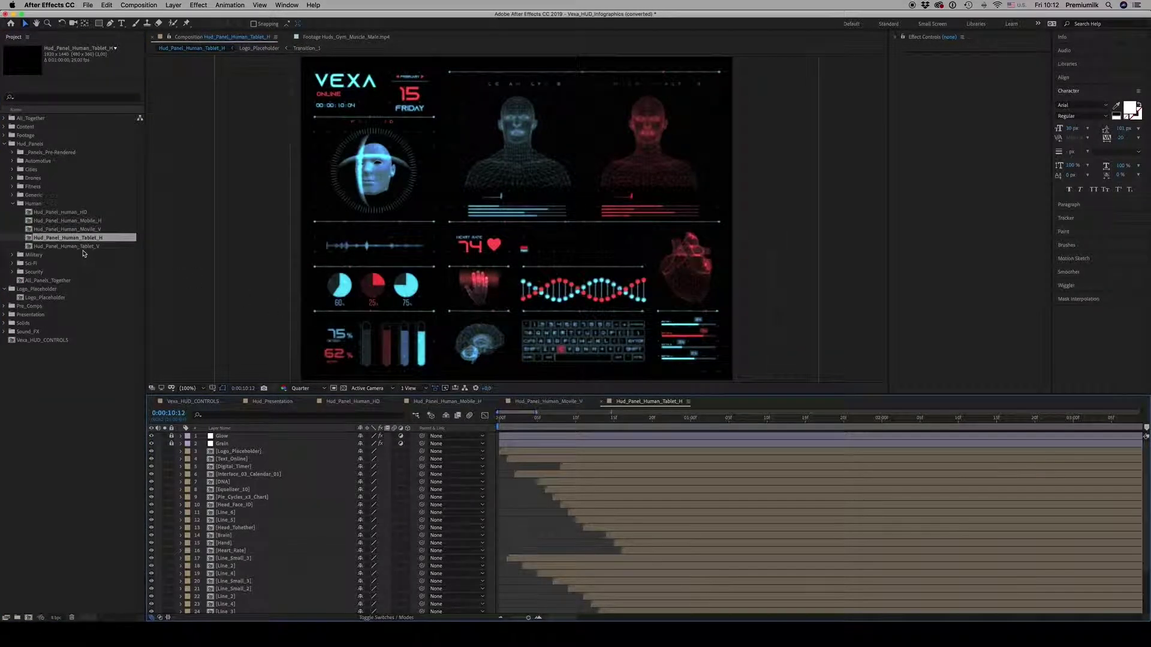
double_click(82, 246)
double_click(78, 238)
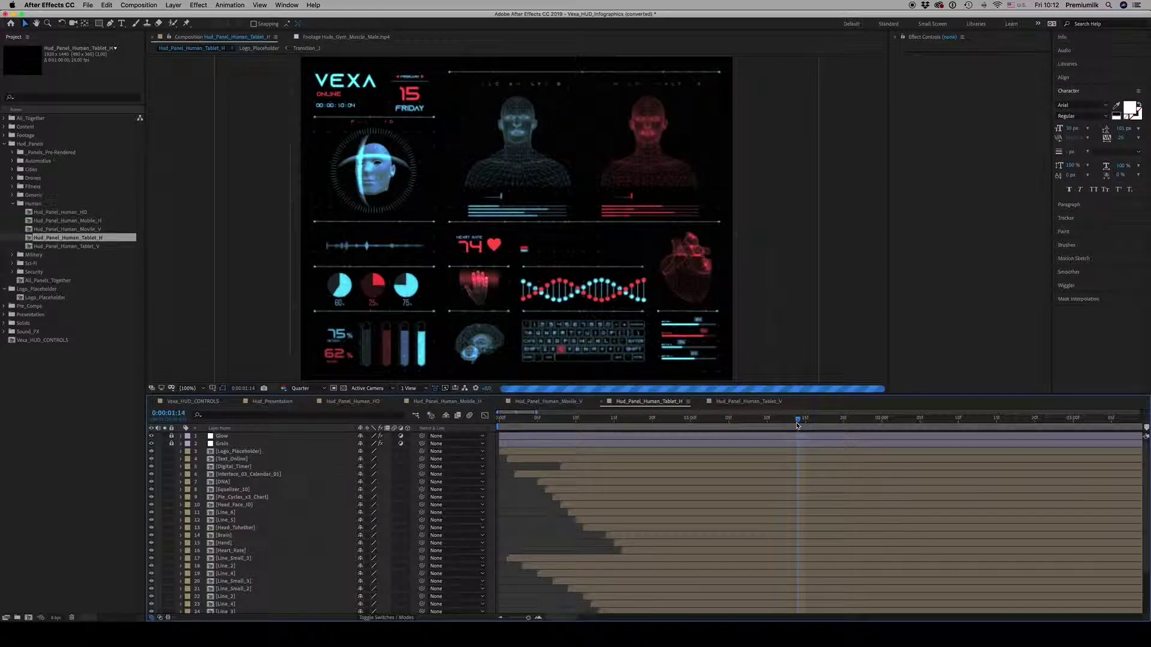
- Close the four Human Tablet and Mobile variant comps
left_click(739, 402)
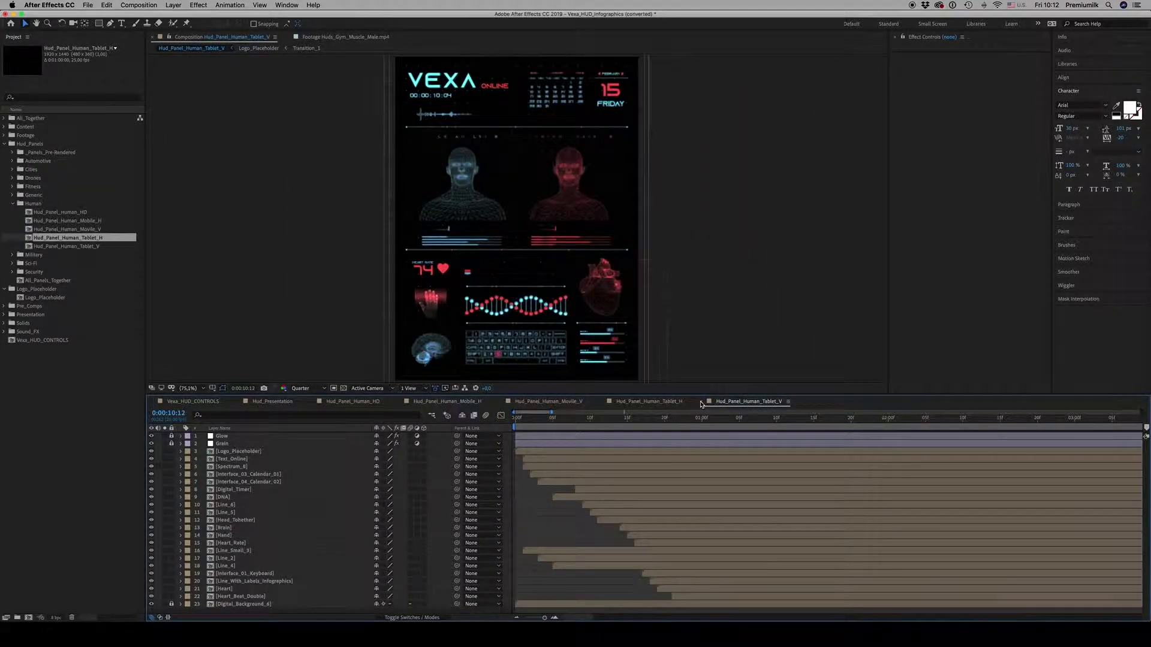
left_click(701, 401)
left_click(602, 401)
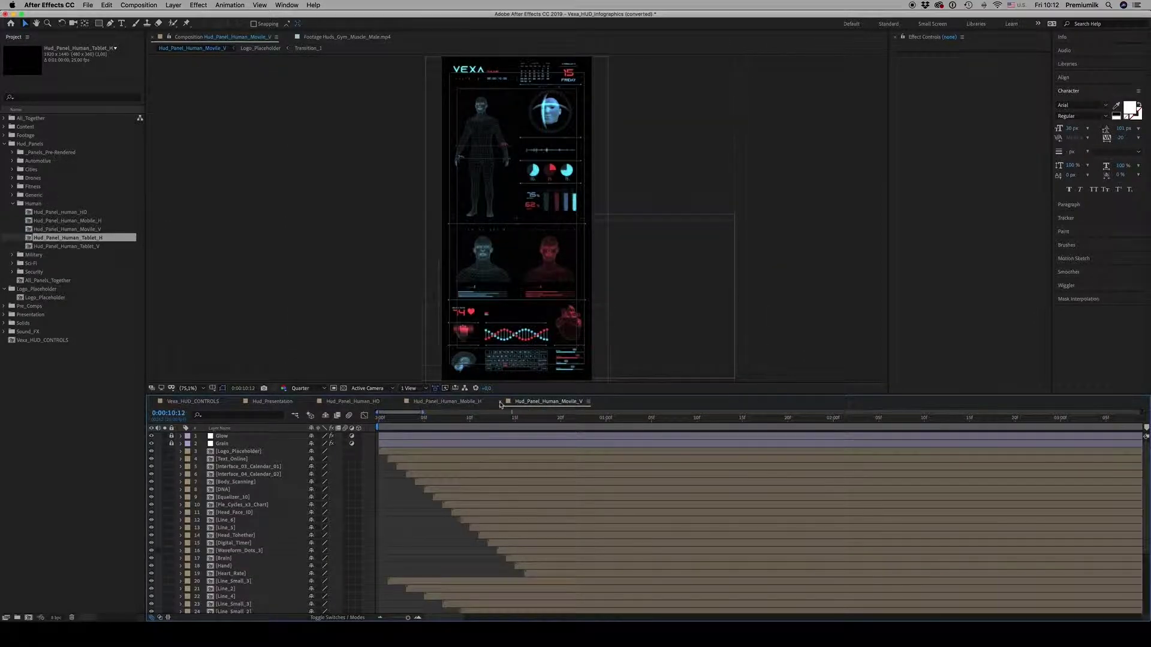
left_click(500, 402)
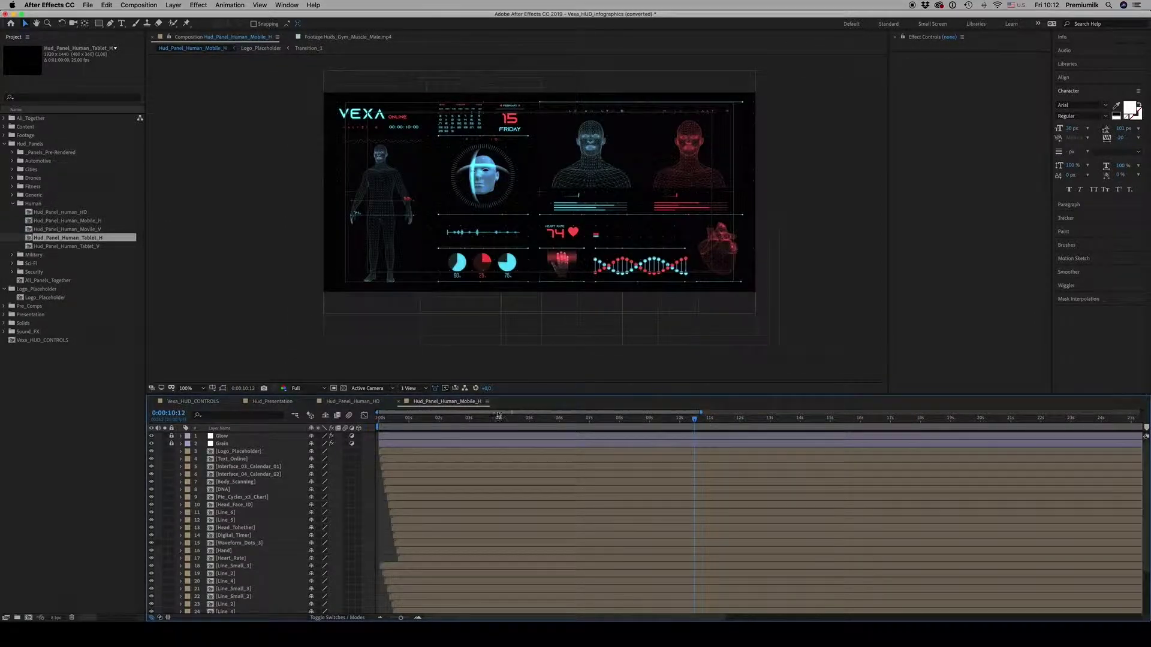
left_click(400, 404)
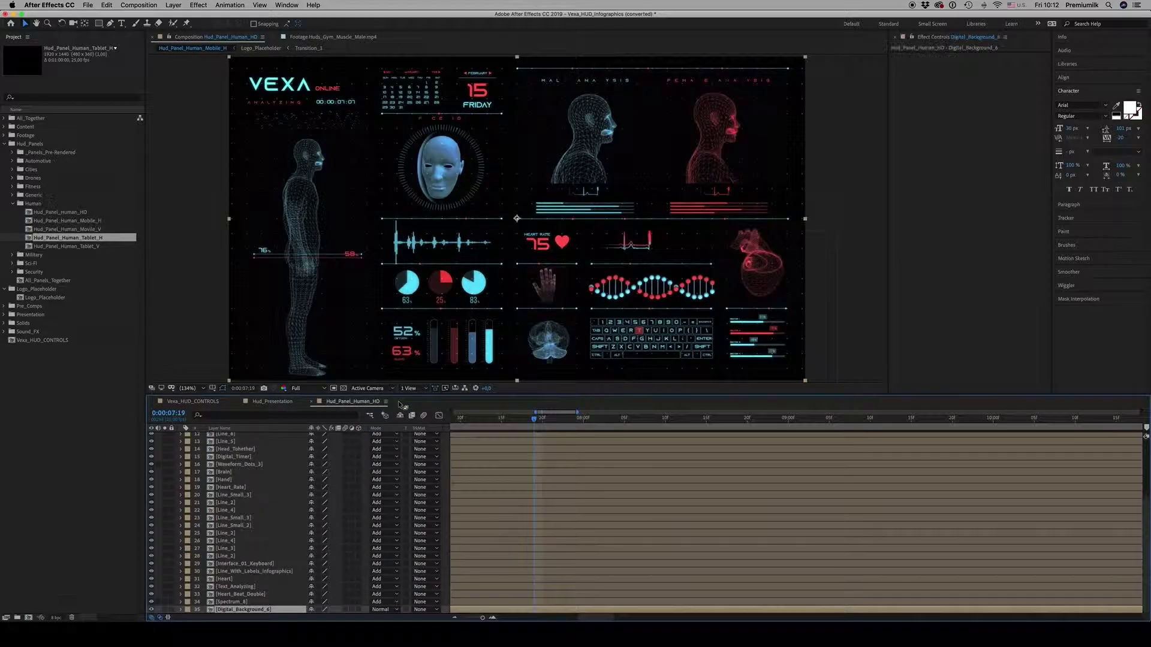
- Play Hud_Panel_Human_HD from its start, then jump to 0:00:02:10
left_click(838, 421)
scroll(833, 423, "down", 5)
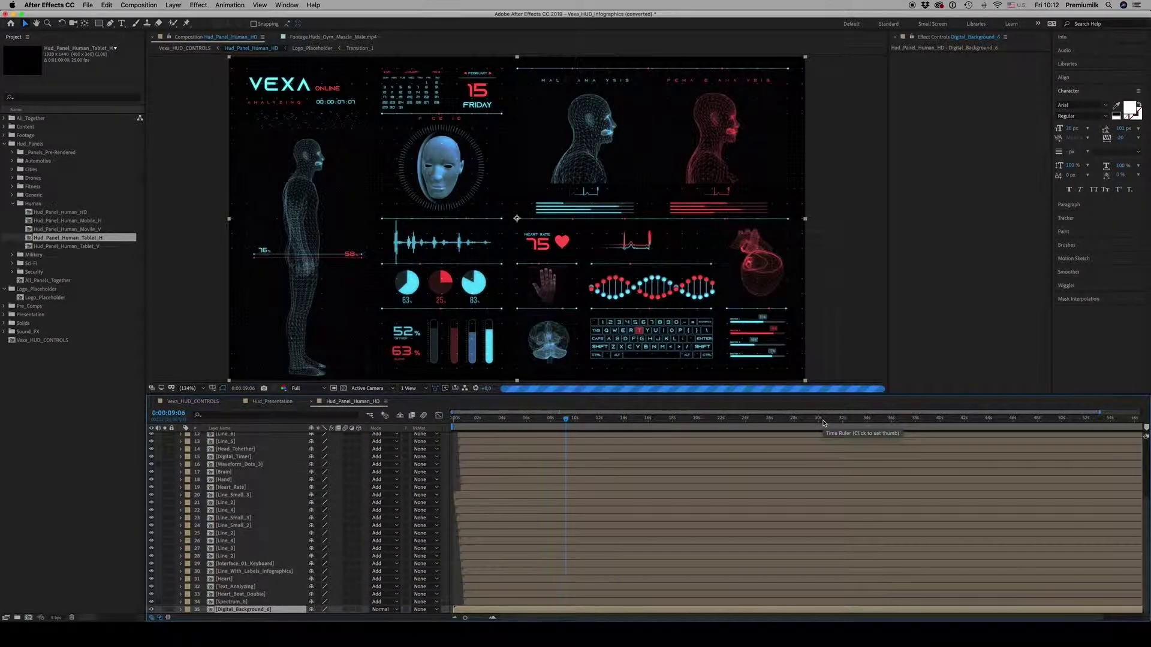
left_click(454, 419)
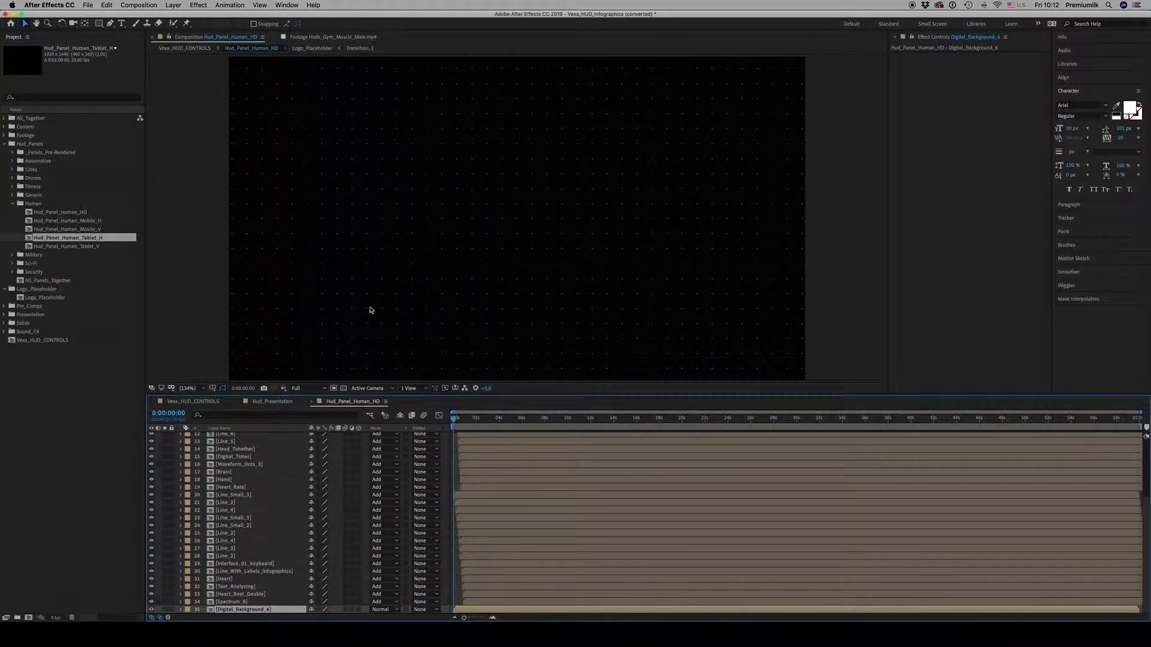
key("space")
left_click(482, 423)
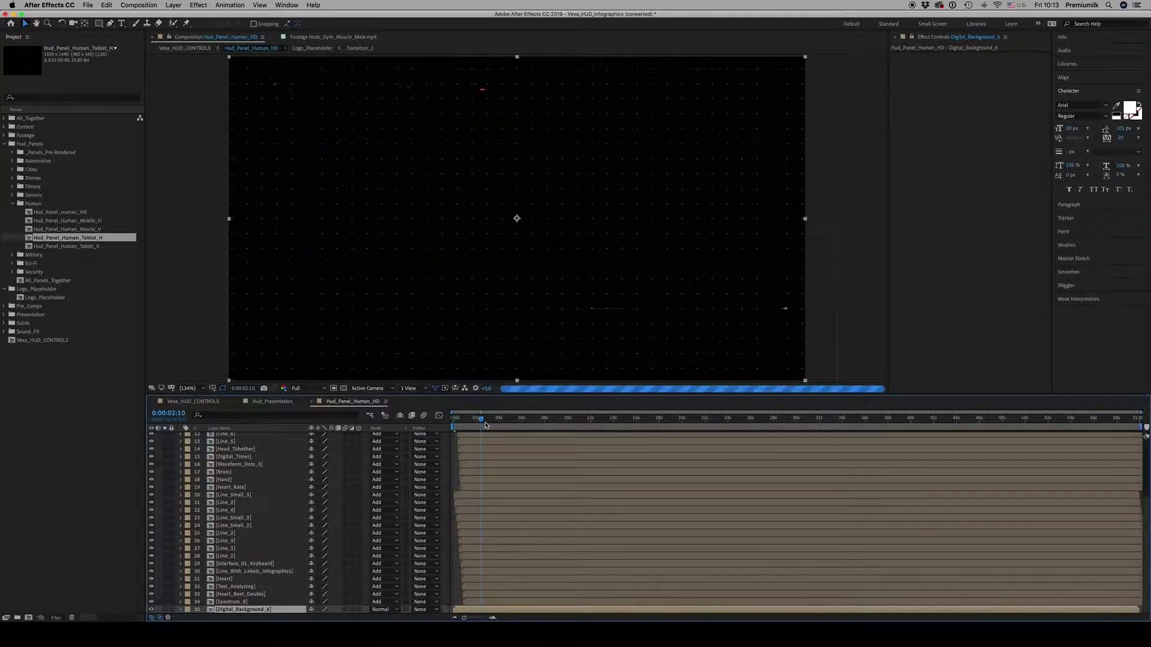
- Jump to 0:00:11:07, collapse Human, Hud_Panels and Logo_Placeholder, and expand Footage
left_click(13, 204)
left_click(583, 425)
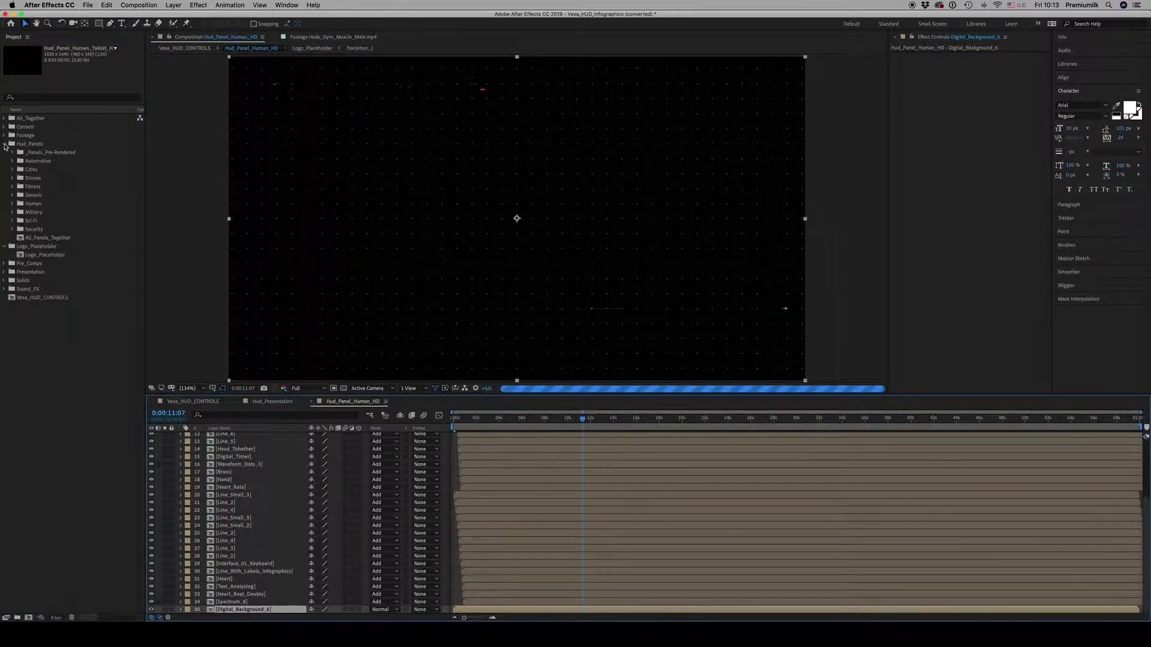
left_click(5, 145)
left_click(5, 152)
left_click(4, 136)
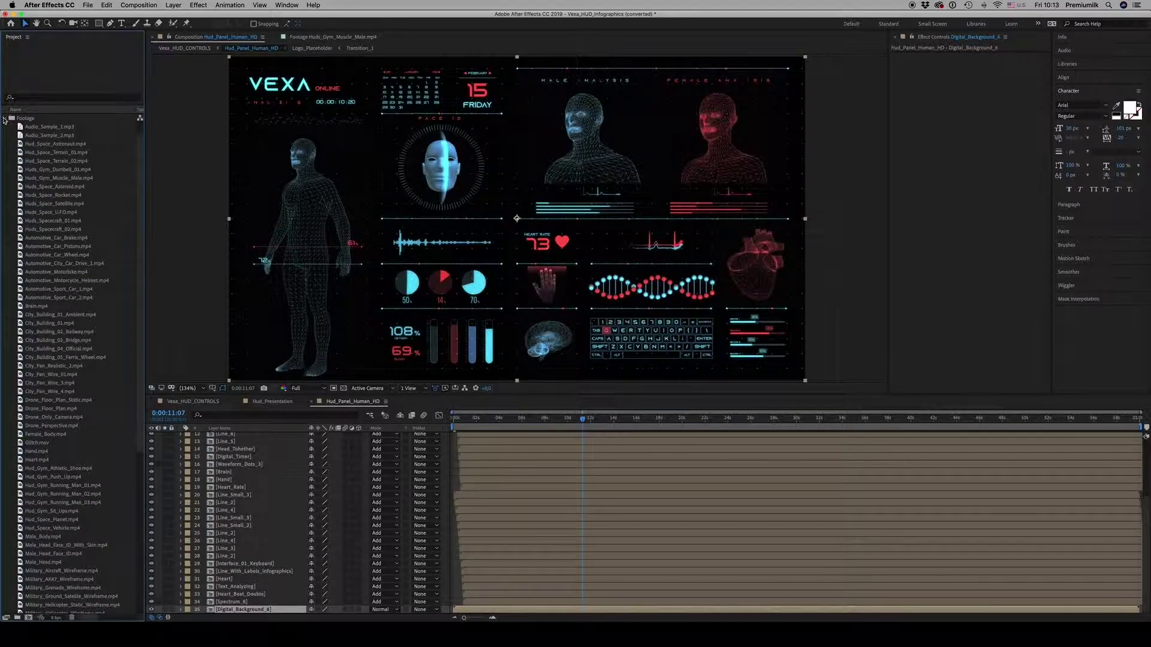
- Inspect the pre-rendered Security, Drones and Cities HUD panel mp4s in _Panels_Pre-Rendered
left_click(6, 119)
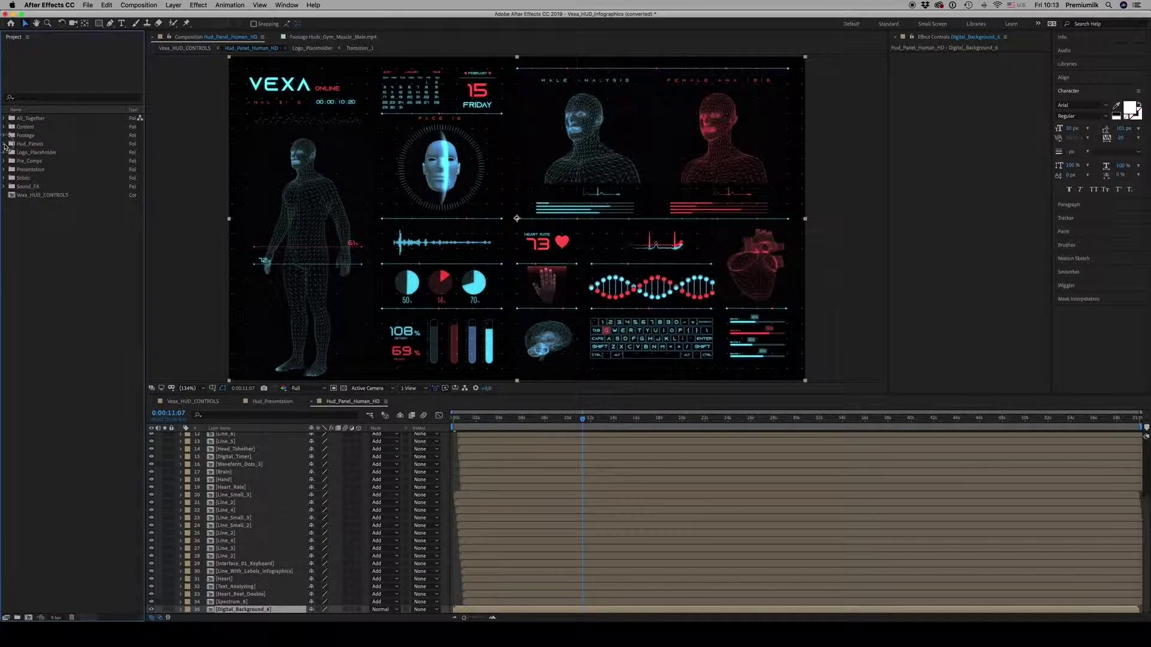
left_click(4, 145)
left_click(12, 154)
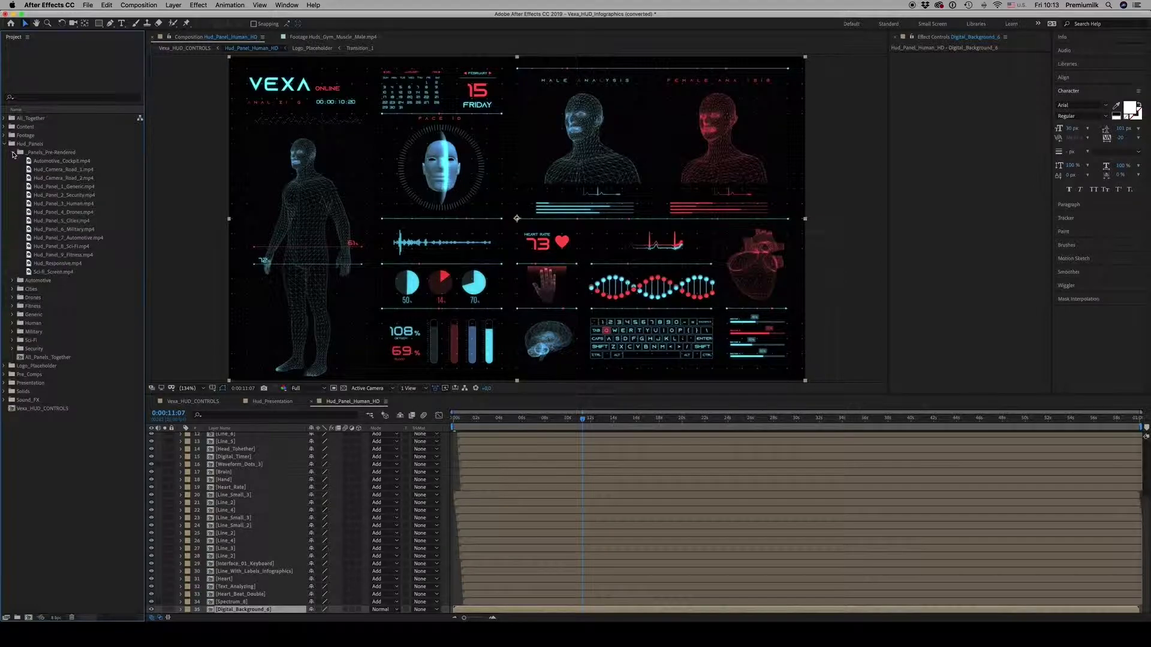
left_click(69, 196)
left_click(71, 213)
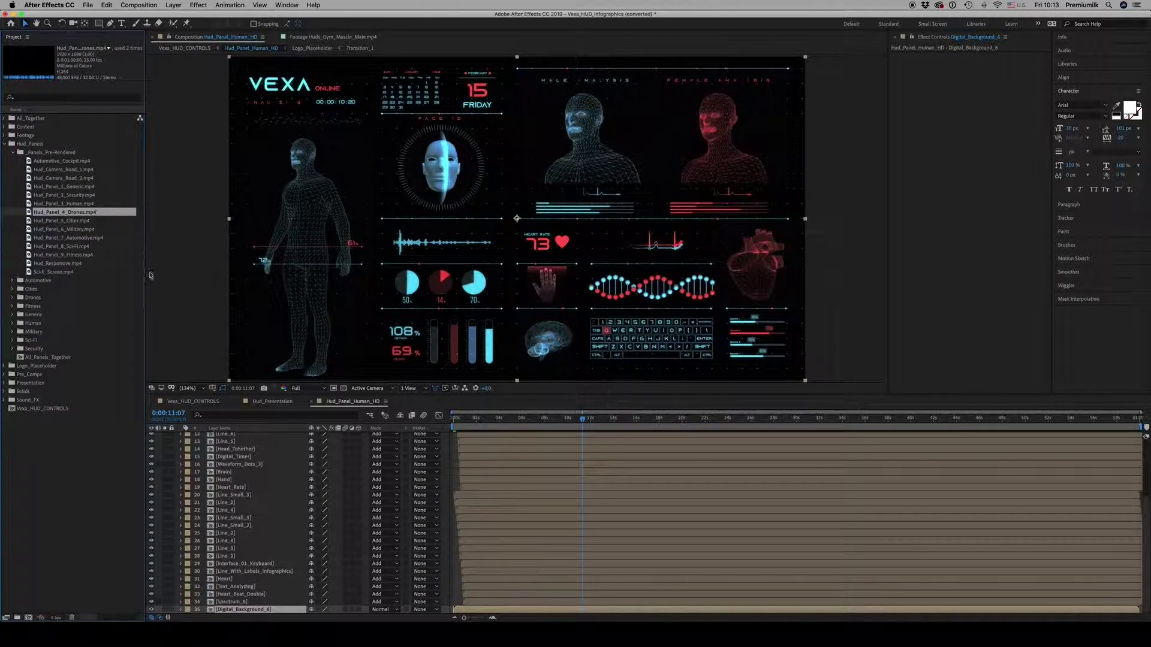
left_click(75, 222)
- Preview Hud_Panel_Human_HD to 0:00:18:11, collapse Hud_Panels and expand All_Together
key("space")
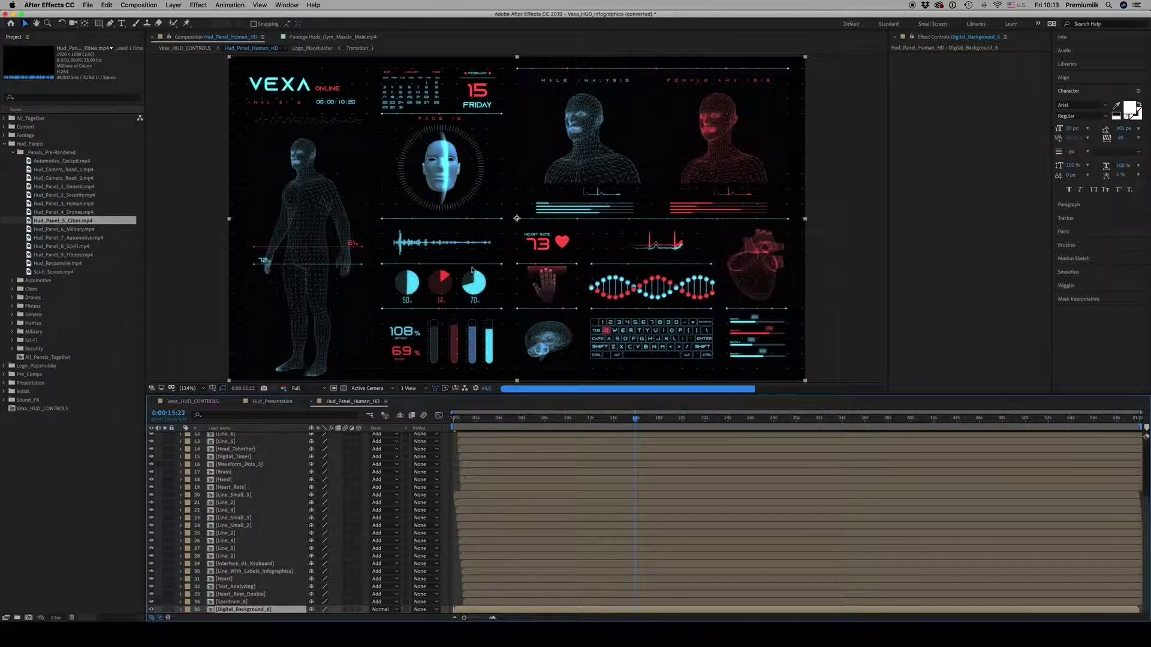
left_click(664, 424)
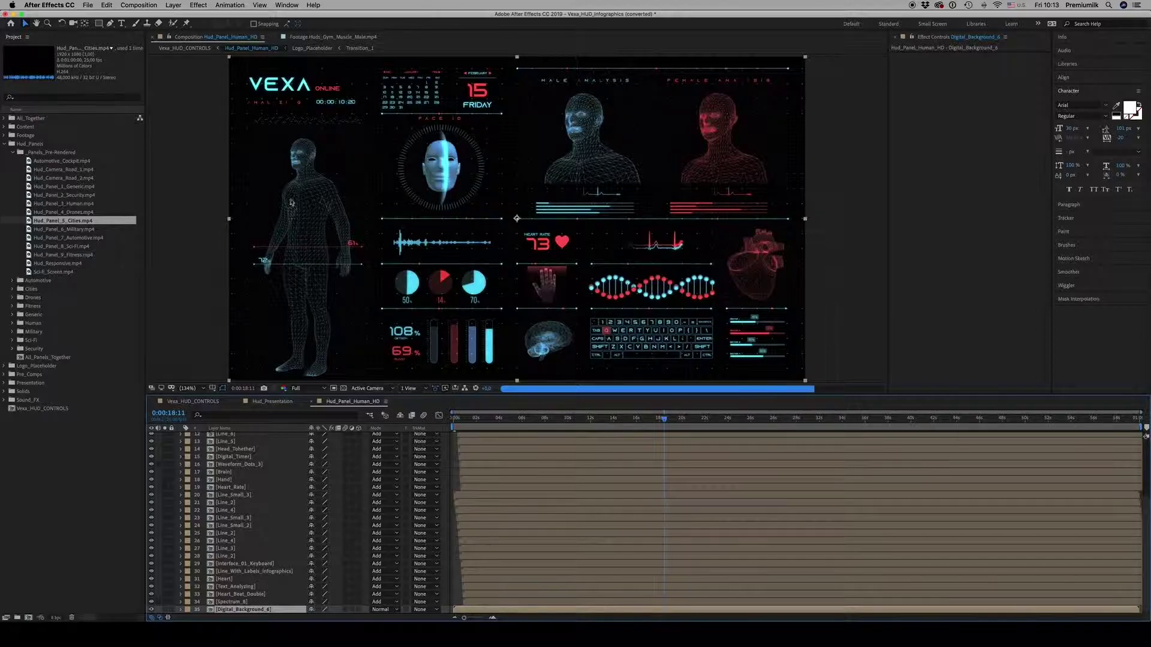
left_click(4, 144)
left_click(4, 118)
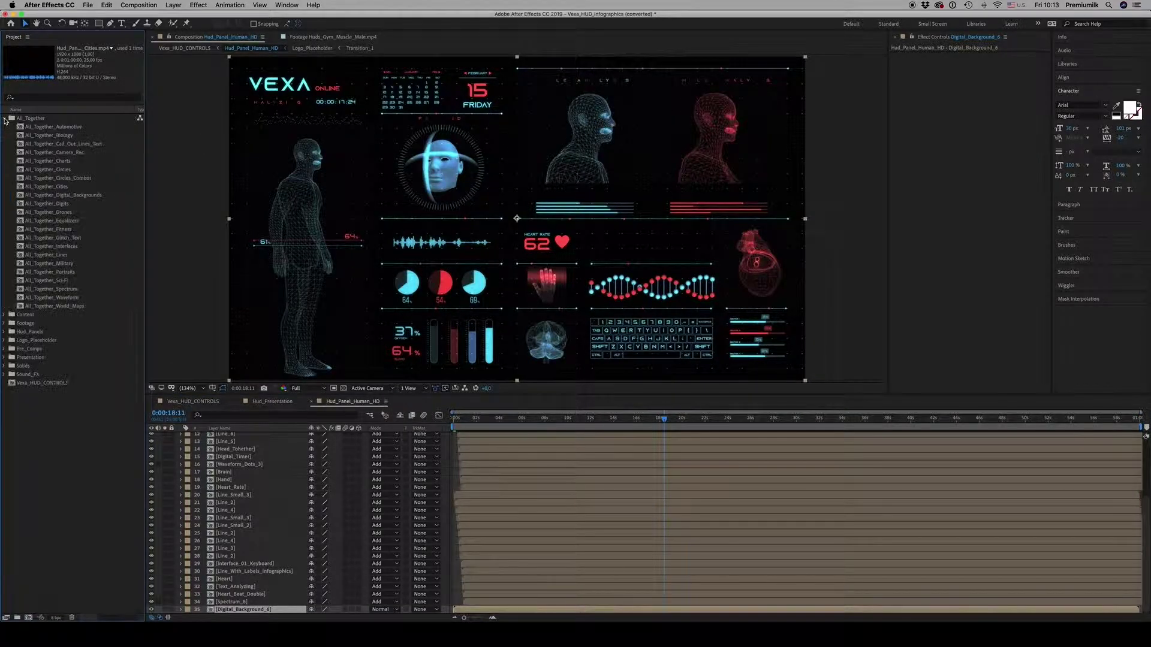
- Open the All_Together_Call_Out_Lines_Text and All_Together_Camera_Rec comps
double_click(36, 144)
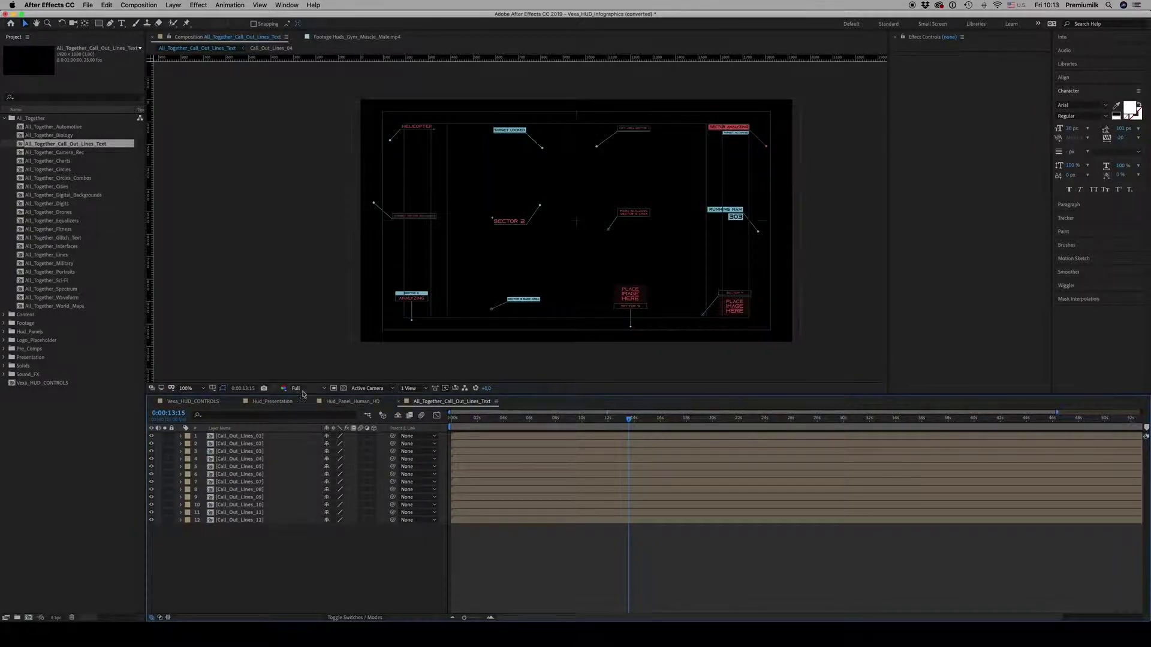
left_click(60, 154)
double_click(59, 153)
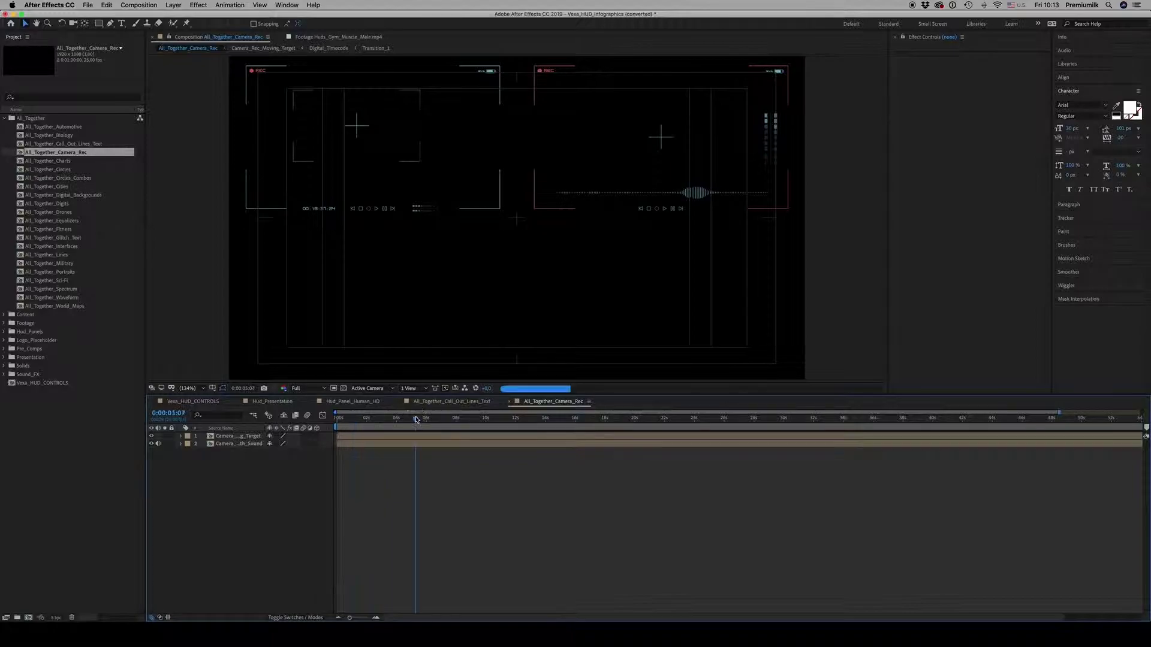
- Open All_Together_Charts at about five seconds in quarter resolution, then open its Chart_Bars_x5 precomp
double_click(45, 161)
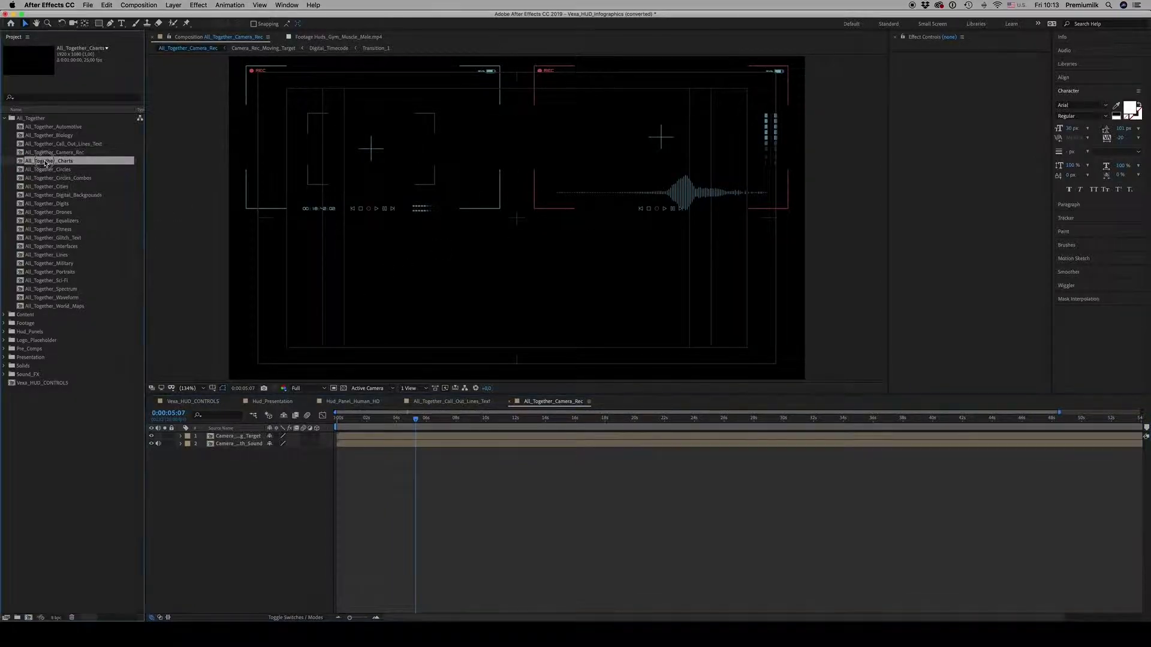
left_click(476, 420)
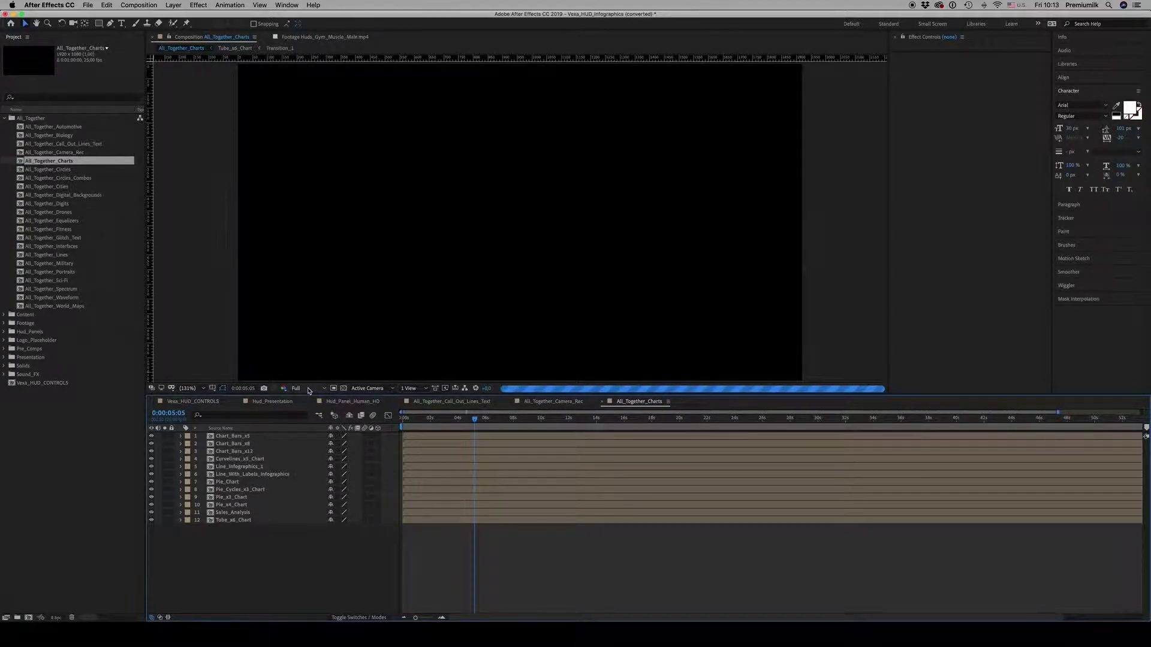
left_click(309, 389)
left_click(312, 440)
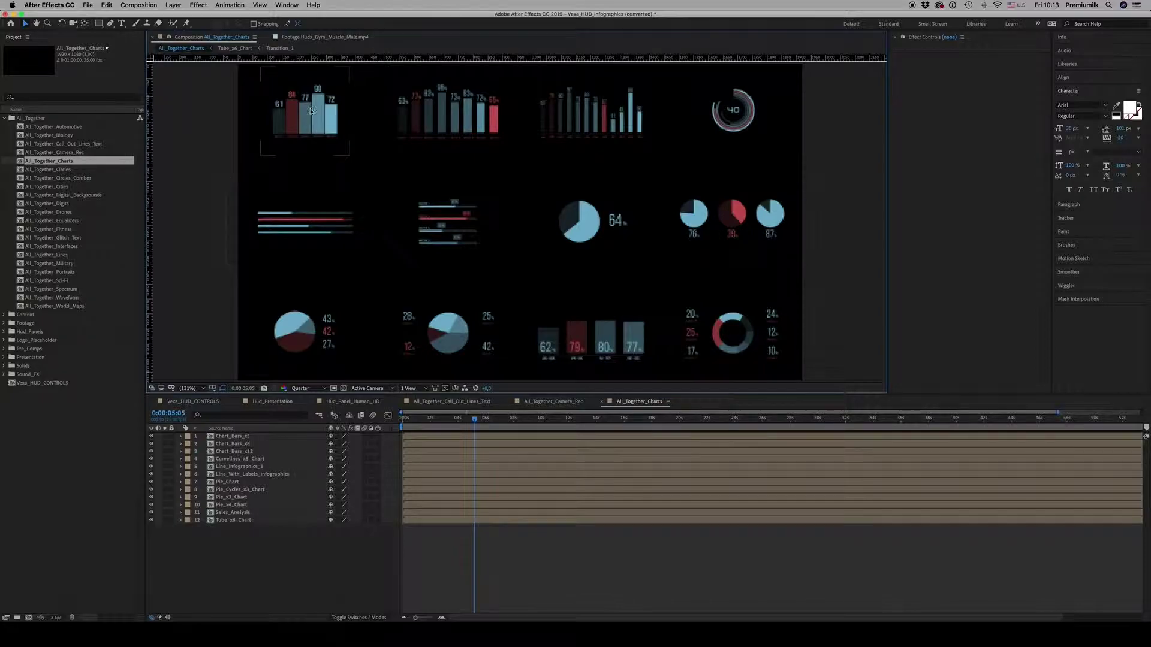
left_click(317, 124)
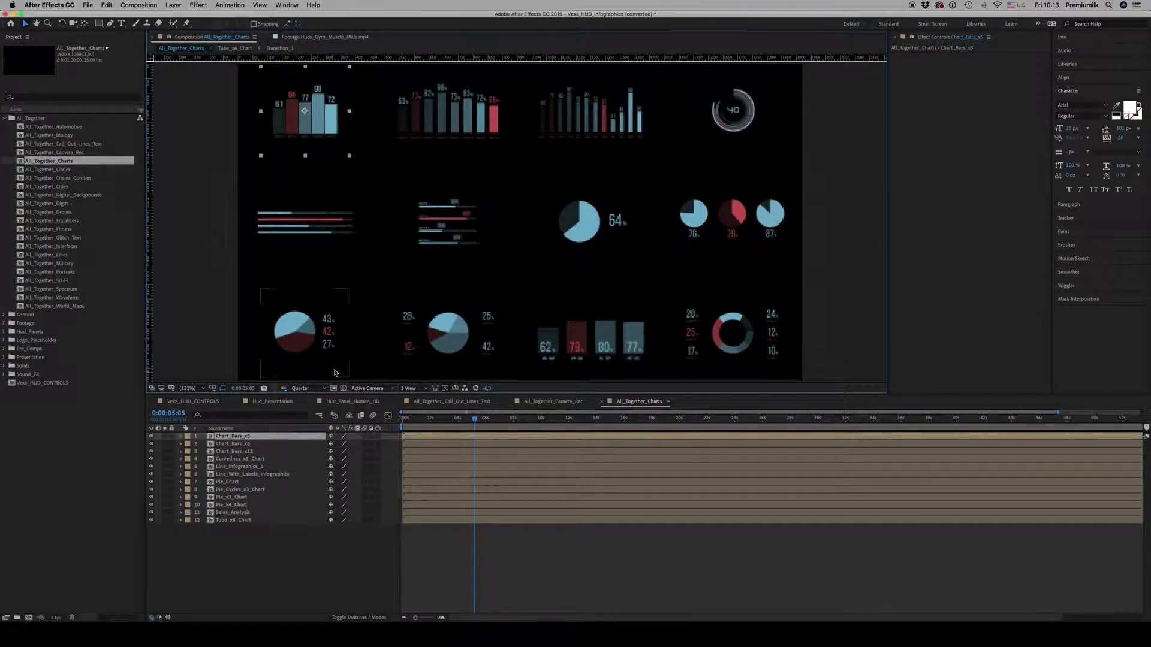
double_click(242, 437)
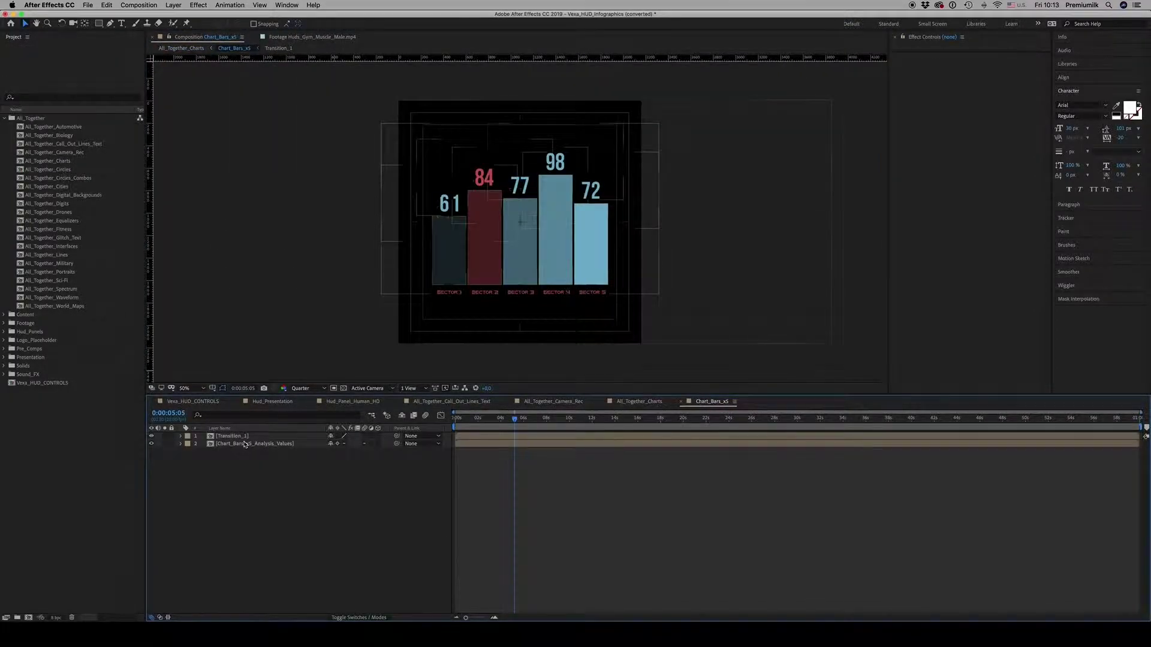
- Open the Chart_Bars_x5_Analysis_Values precomp and reveal the Values layer's animated sliders
double_click(246, 444)
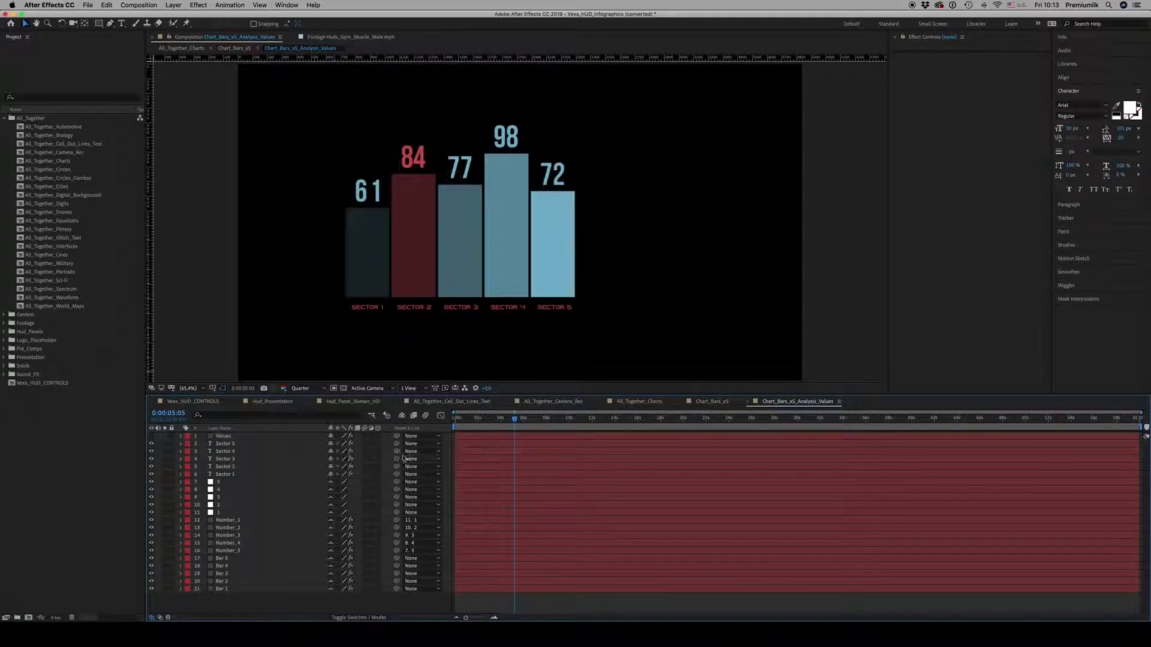
left_click(243, 444)
left_click(219, 437)
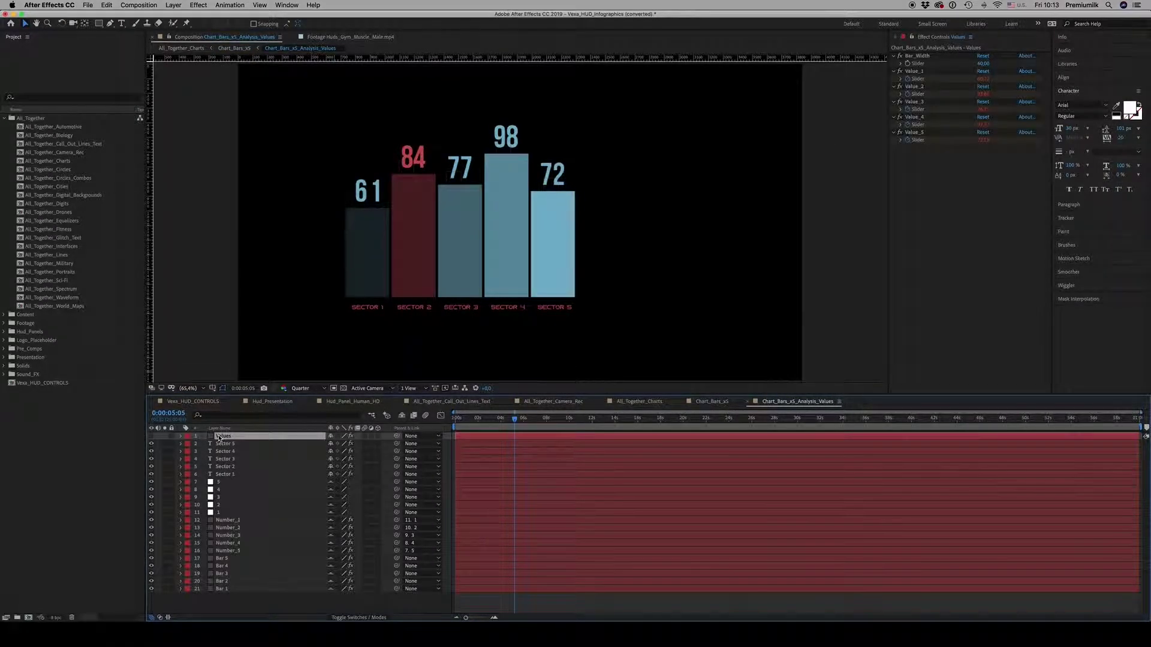
key("u")
- Try raising the first bar to 117, undo it, and preview the bar animation
left_click(152, 452)
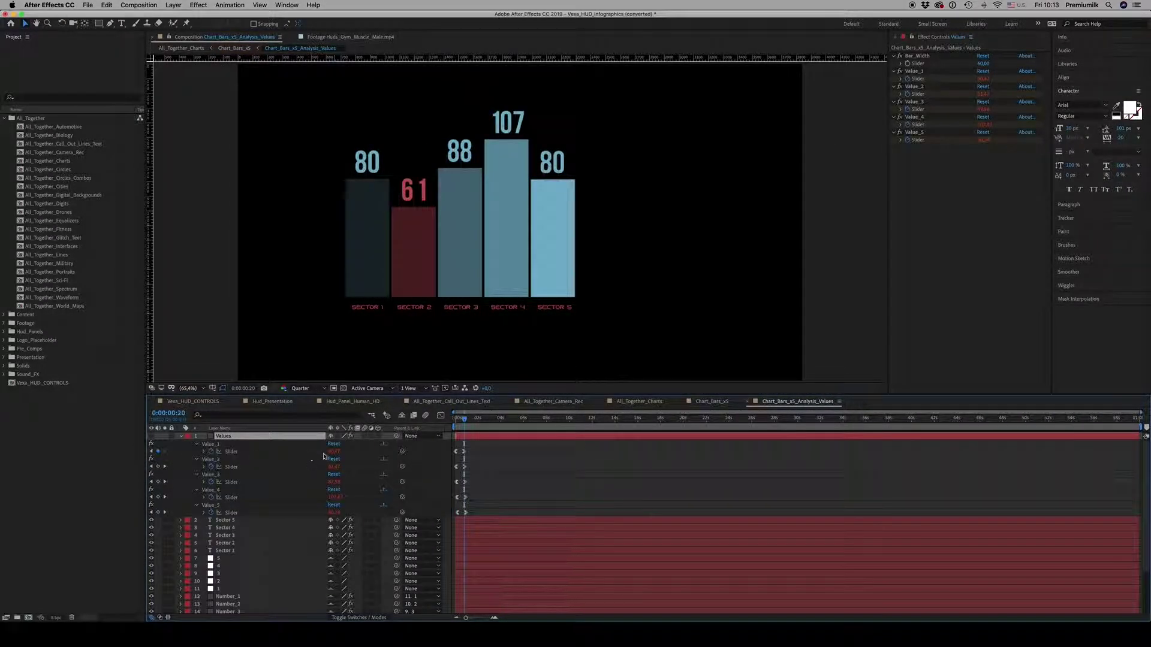
left_click_drag(334, 452, 350, 455)
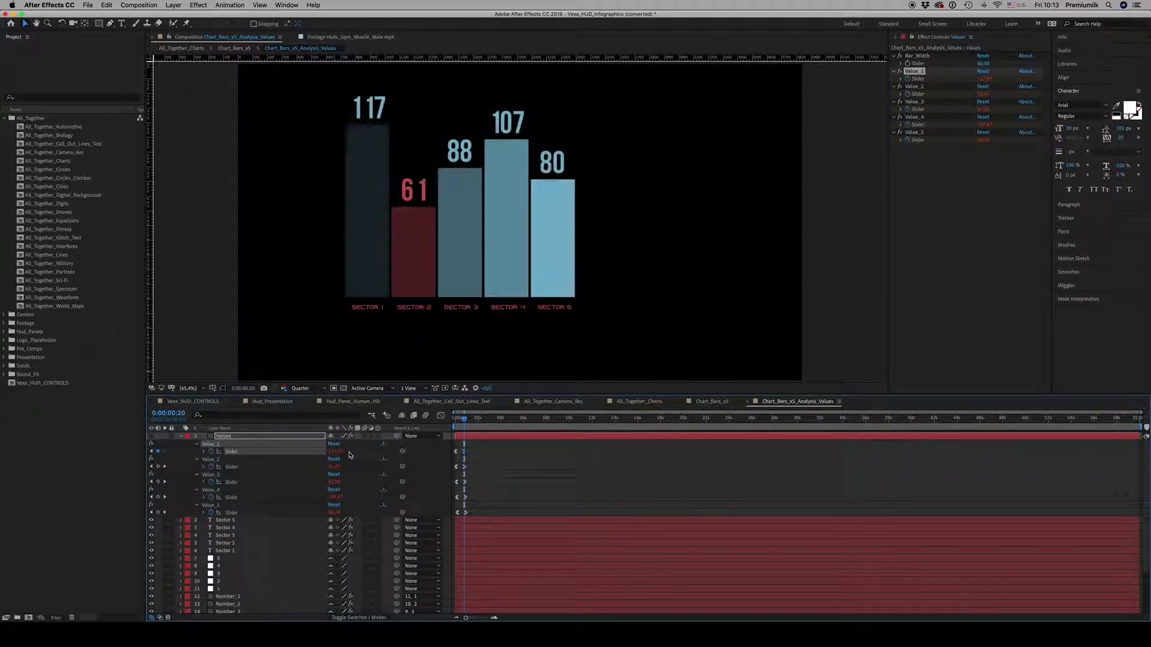
key("super+z")
key("space")
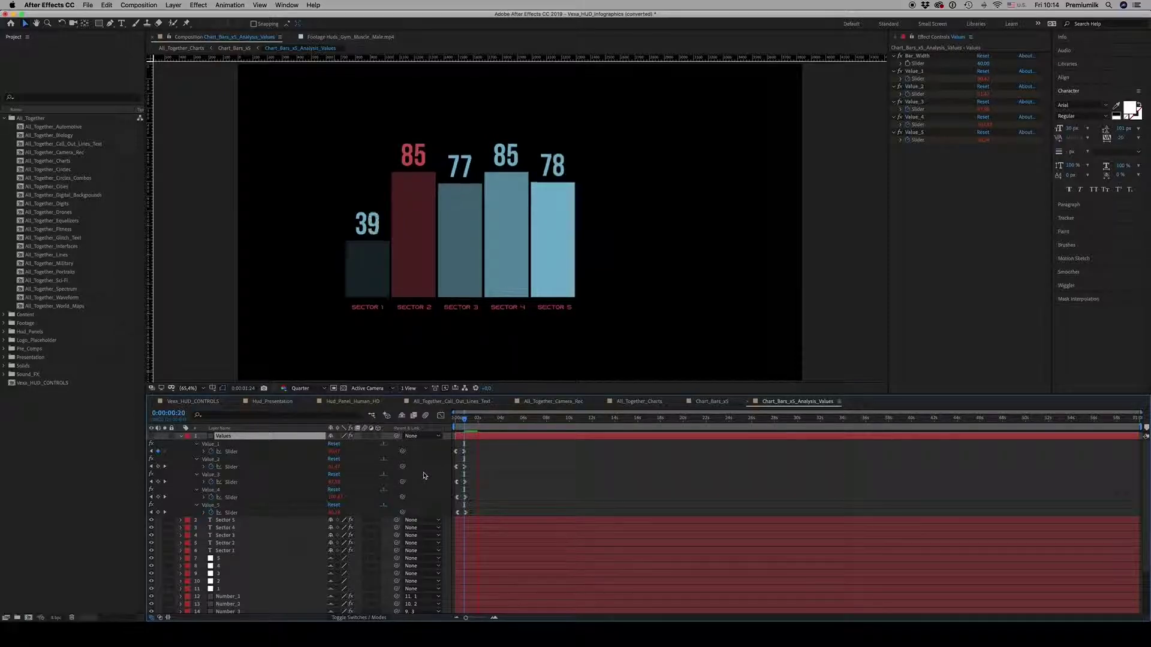
key("u")
key("u")
key("u")
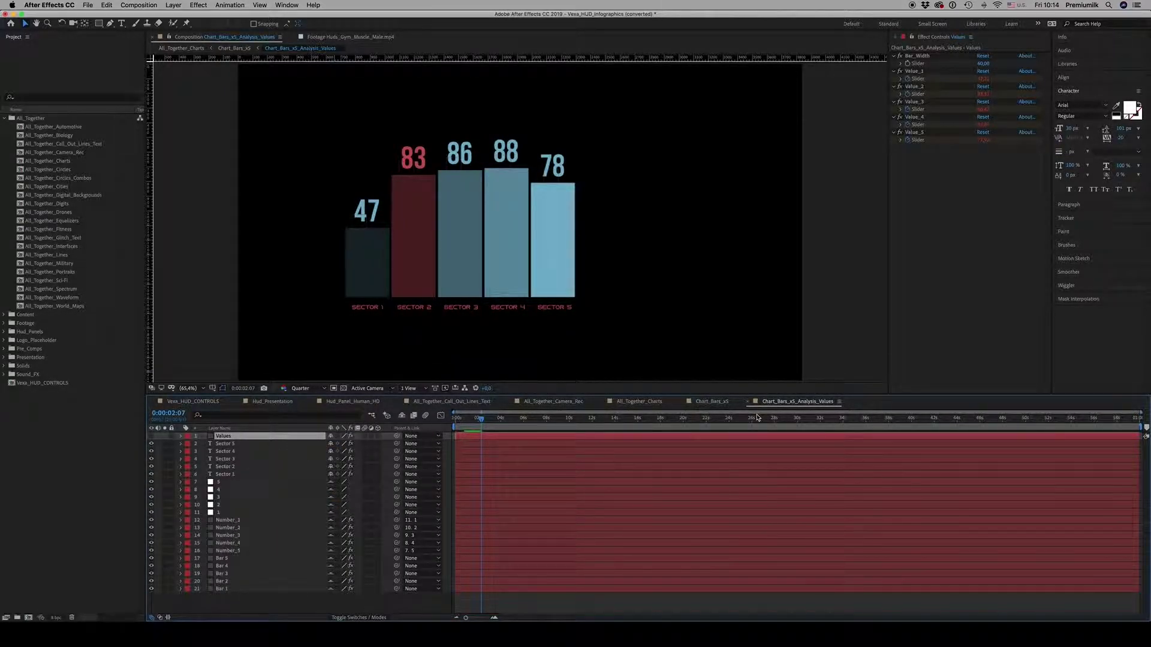
- Hide shy layers and close Analysis_Values and Chart_Bars_x5, returning to All_Together_Charts
left_click(401, 417)
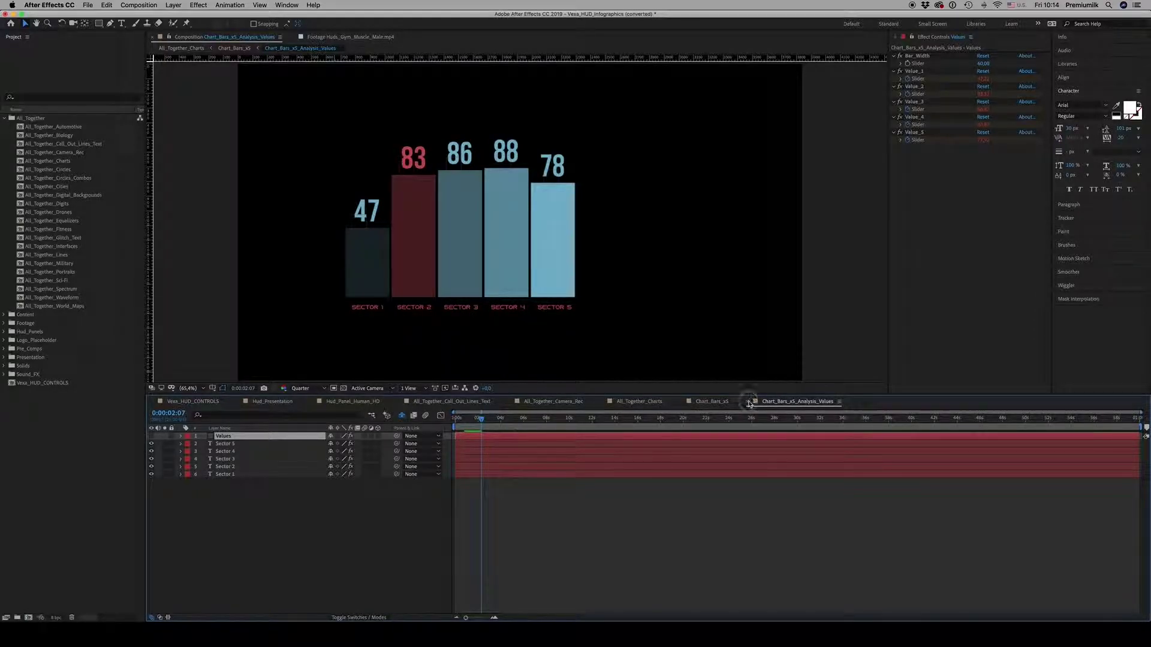
left_click(749, 402)
left_click(682, 403)
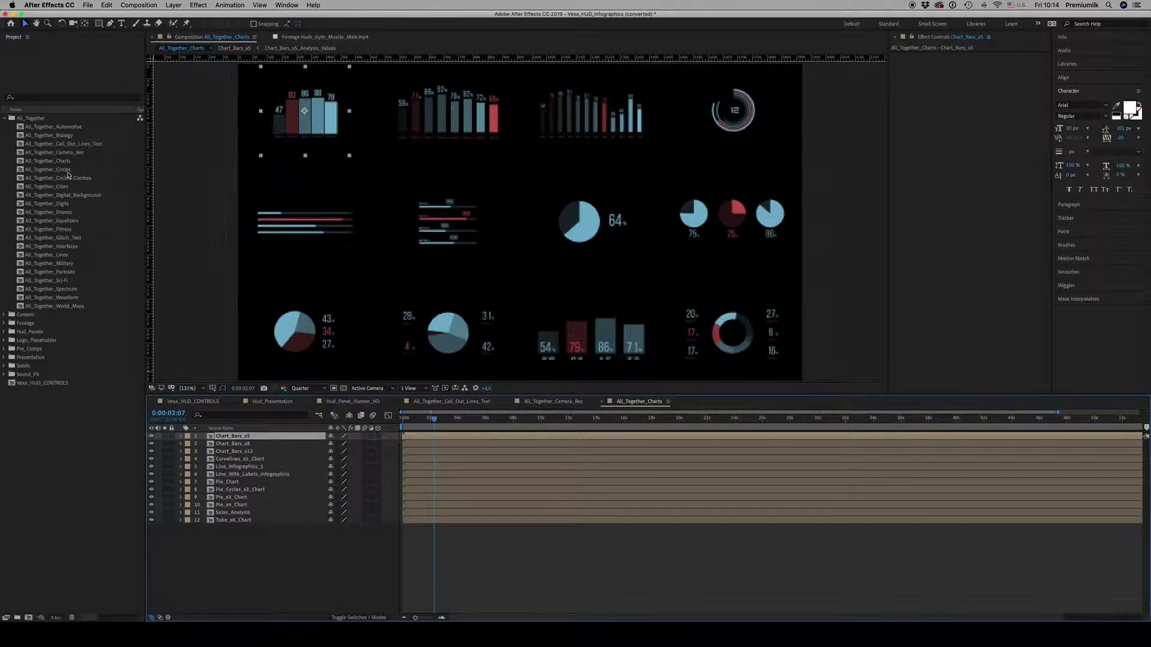
- Open the Circles, Circles_Combos and Cities comps, previewing Cities from about seven seconds
double_click(63, 171)
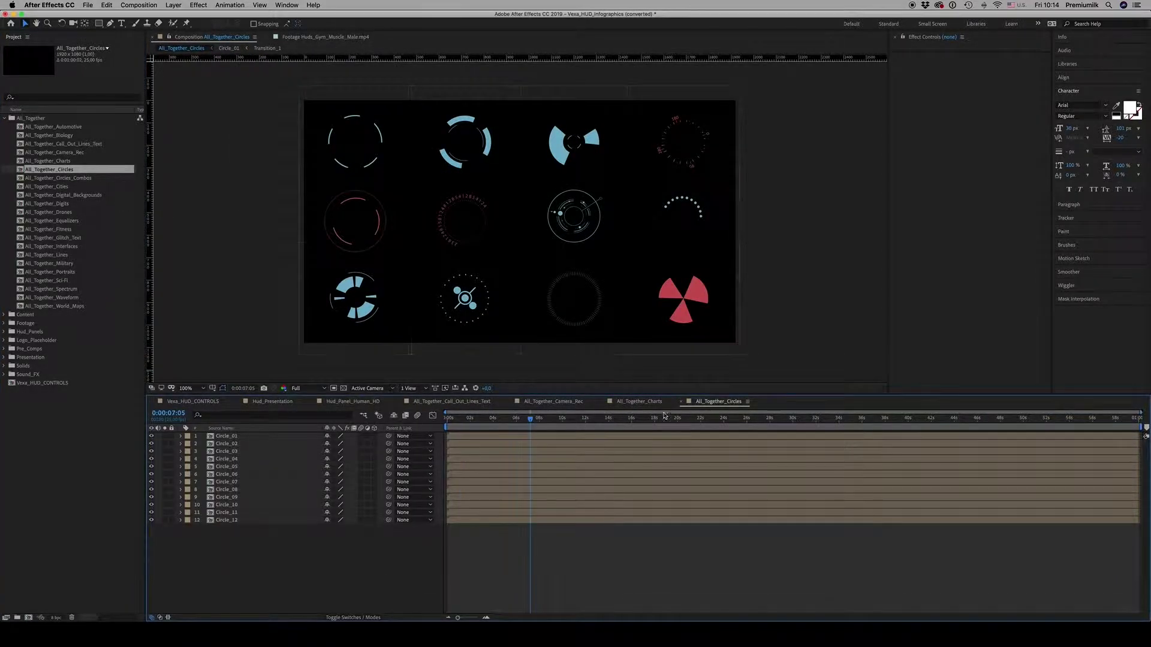
double_click(58, 178)
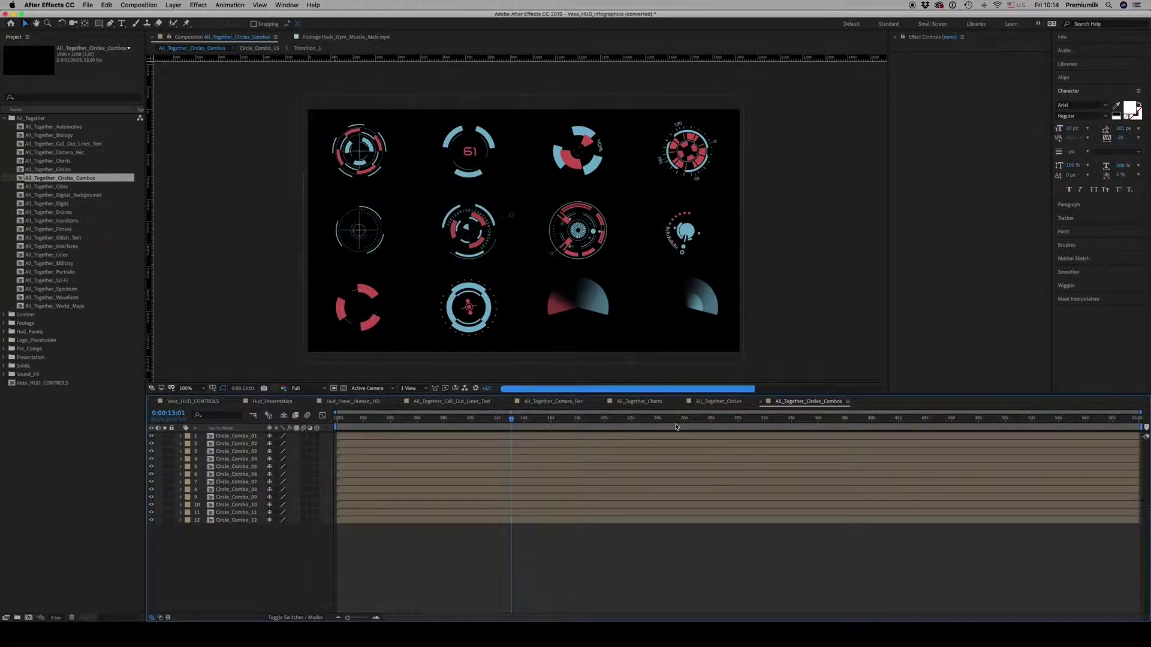
double_click(56, 186)
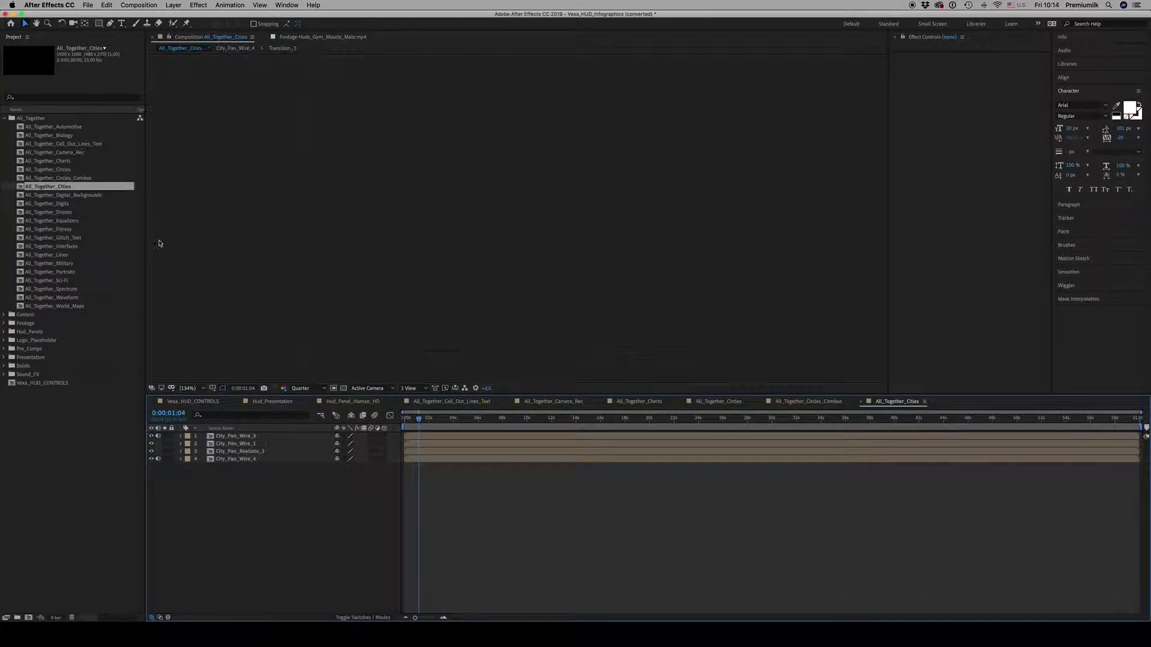
left_click(500, 420)
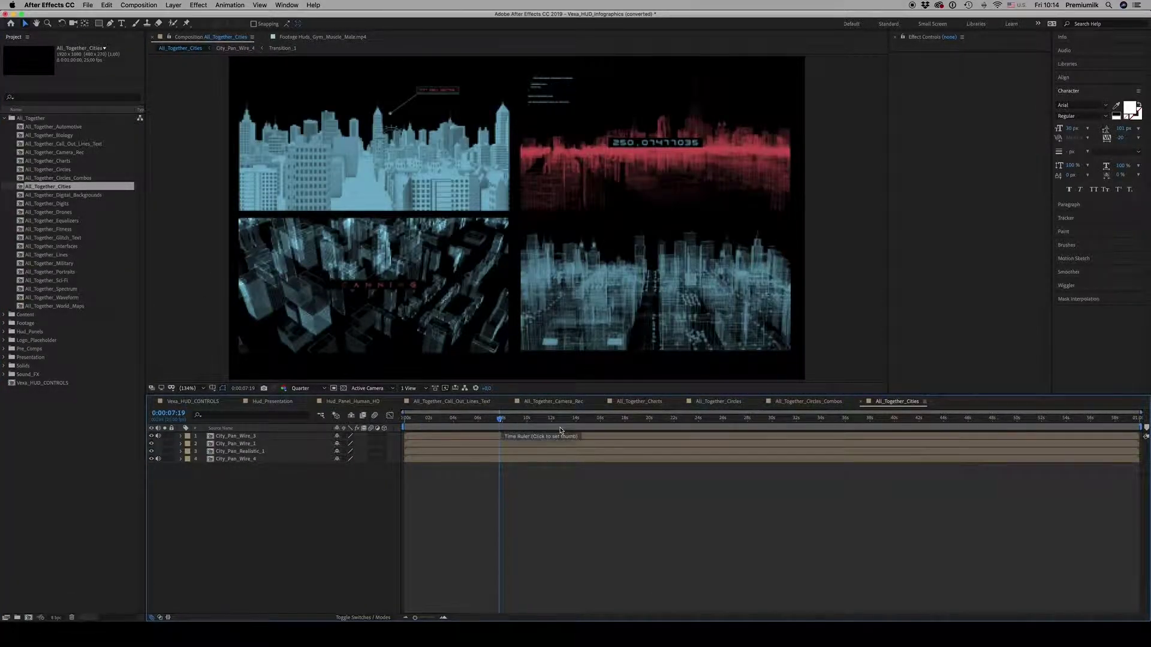
key("space")
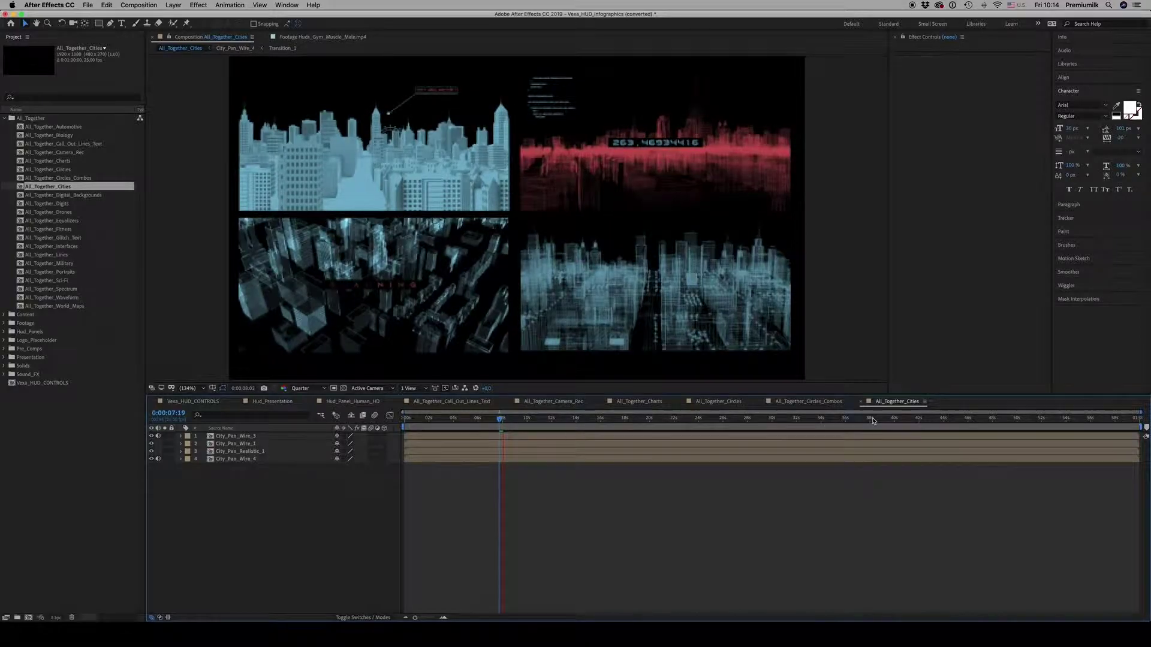
key("space")
- Close the Cities, Circles_Combos, Circles and Charts comps
left_click(861, 402)
left_click(768, 402)
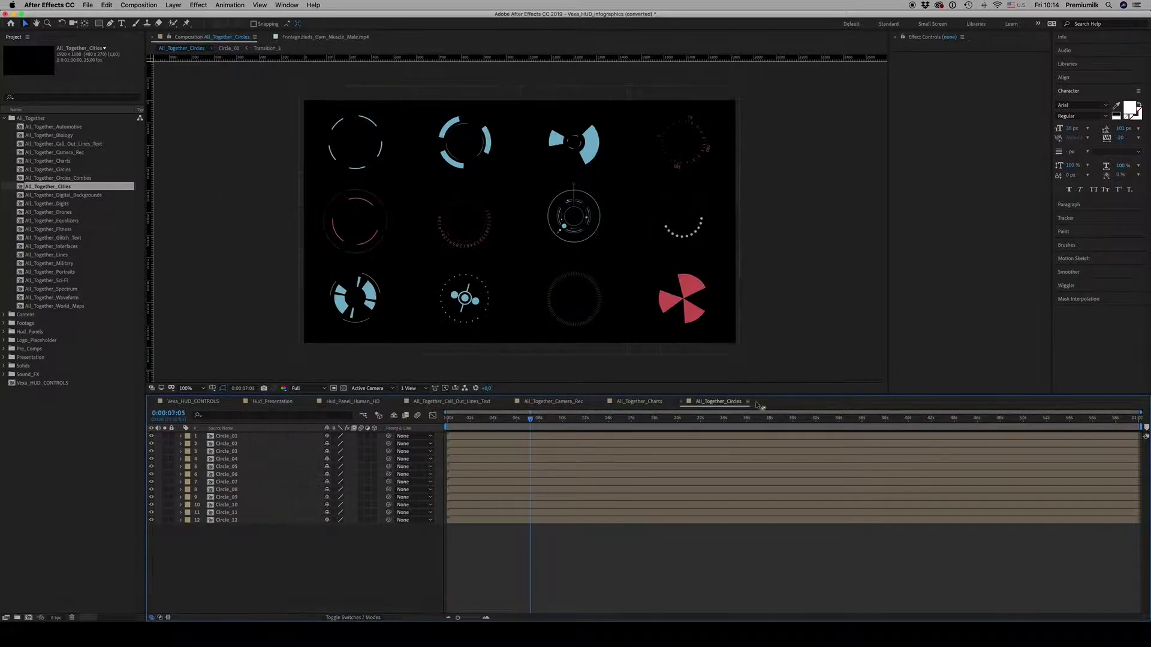
left_click(688, 402)
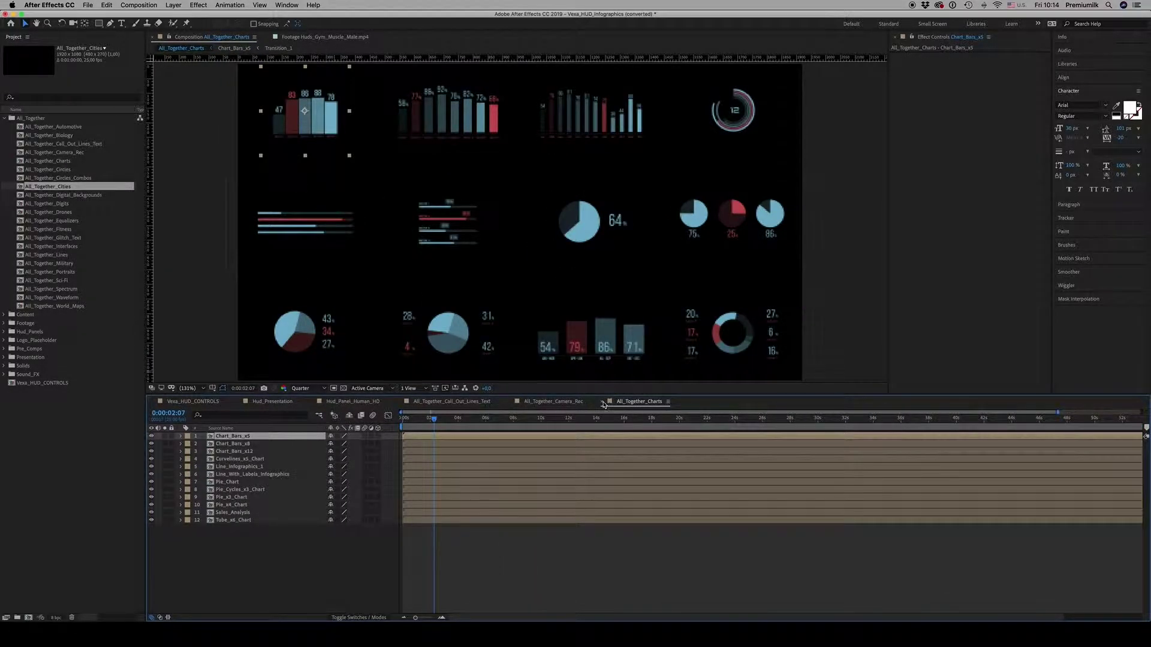
left_click(602, 402)
- Open All_Together_Digits at about 3.5 seconds, quarter resolution, fitted, and select Digits_7
double_click(65, 203)
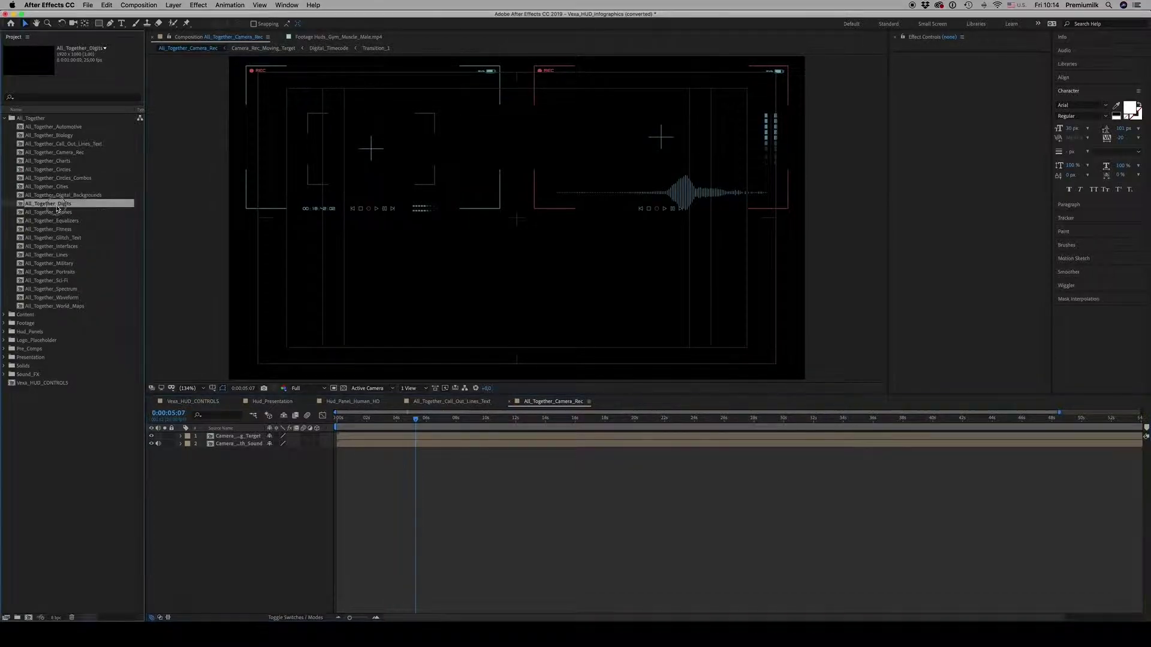
left_click(457, 420)
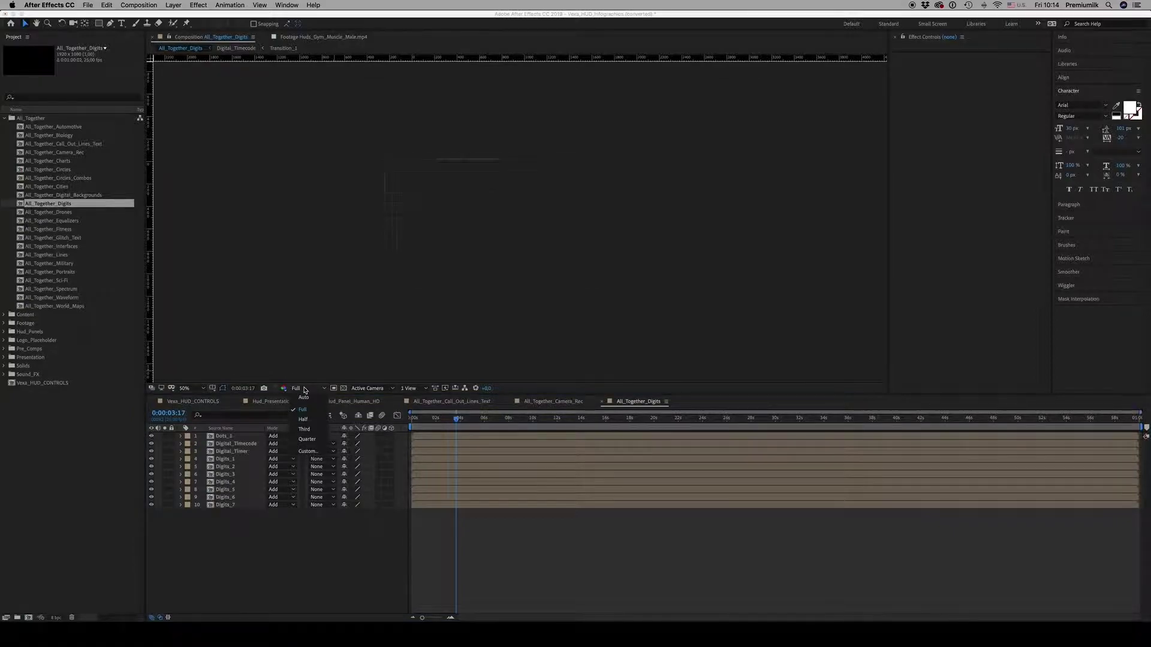
left_click(189, 390)
left_click(198, 474)
left_click(307, 388)
left_click(307, 438)
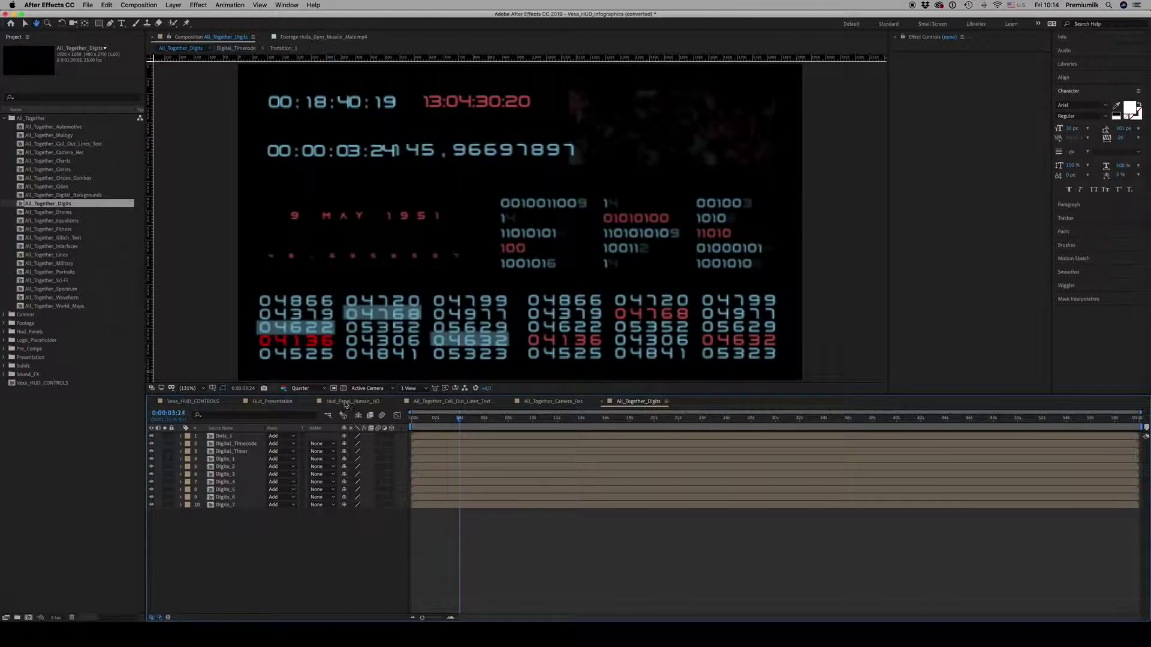
left_click(333, 366)
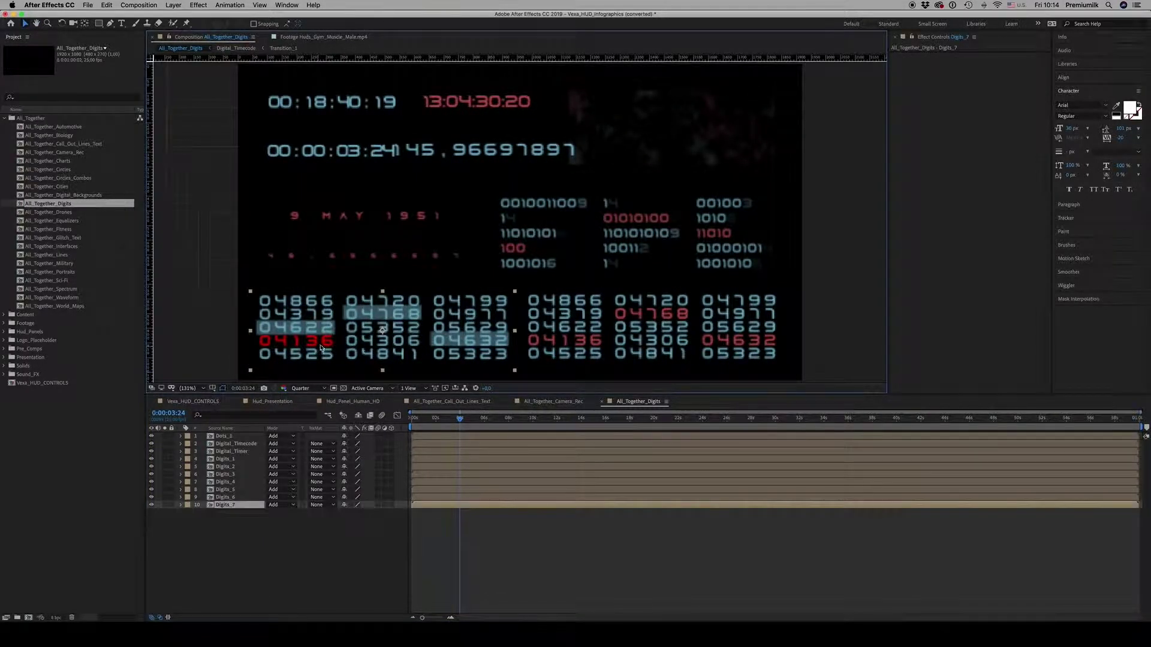
- Open the Digits_7 precomp, peek into Transition_1, and hide the numbers to view the animated boxes
double_click(325, 348)
double_click(489, 243)
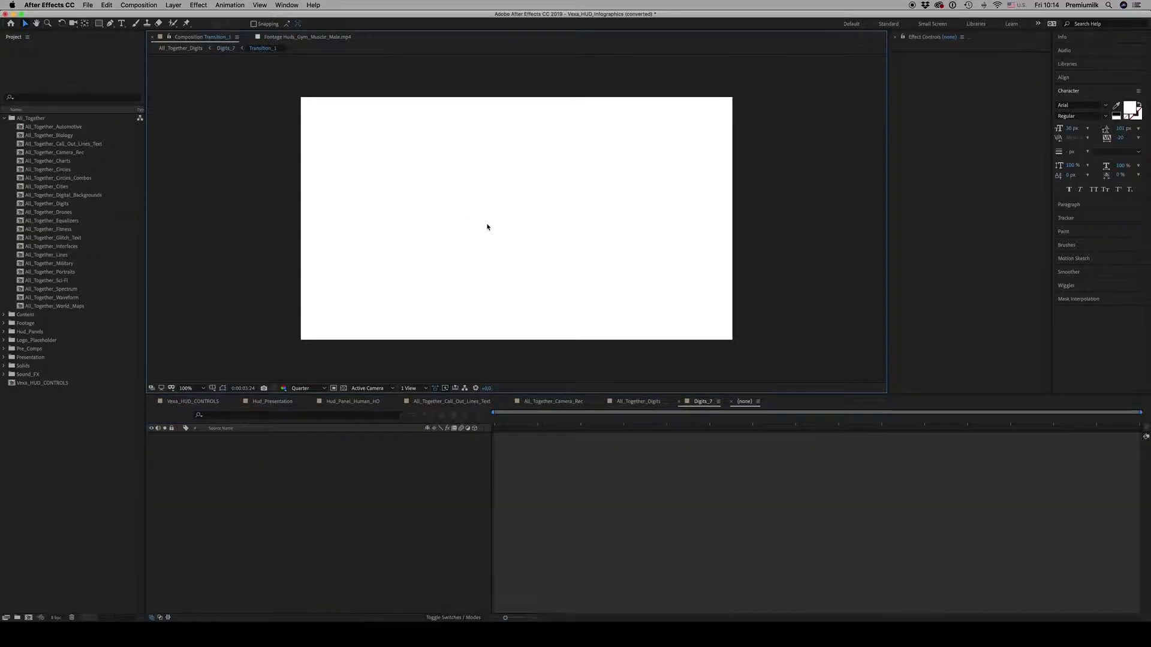
left_click(732, 402)
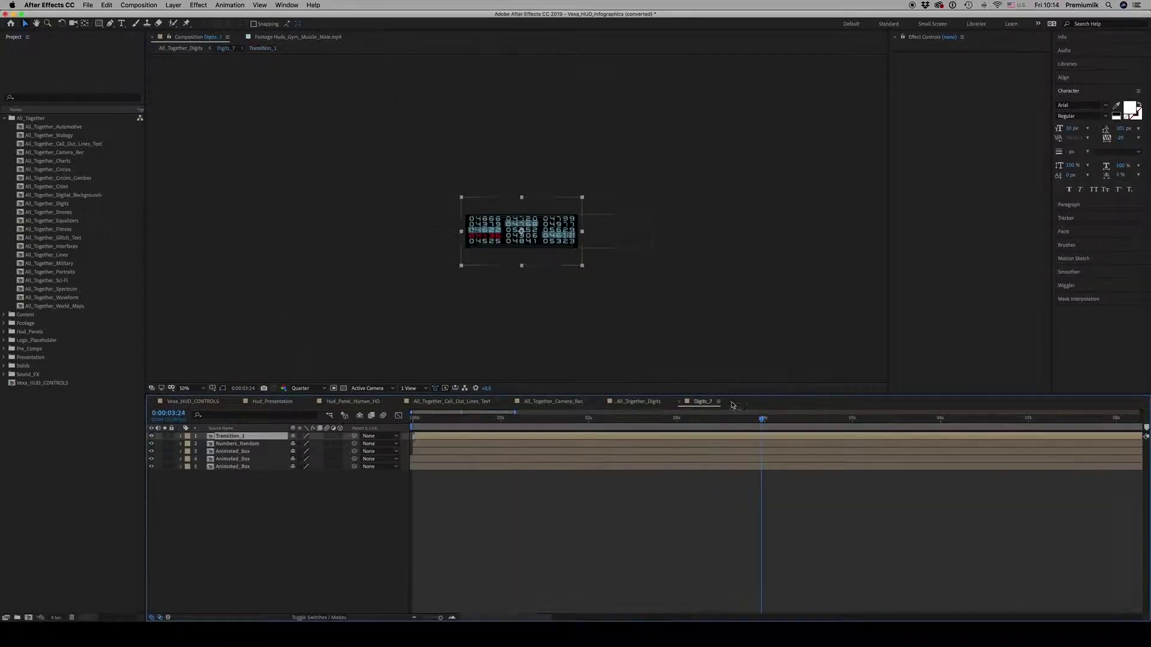
left_click(245, 453)
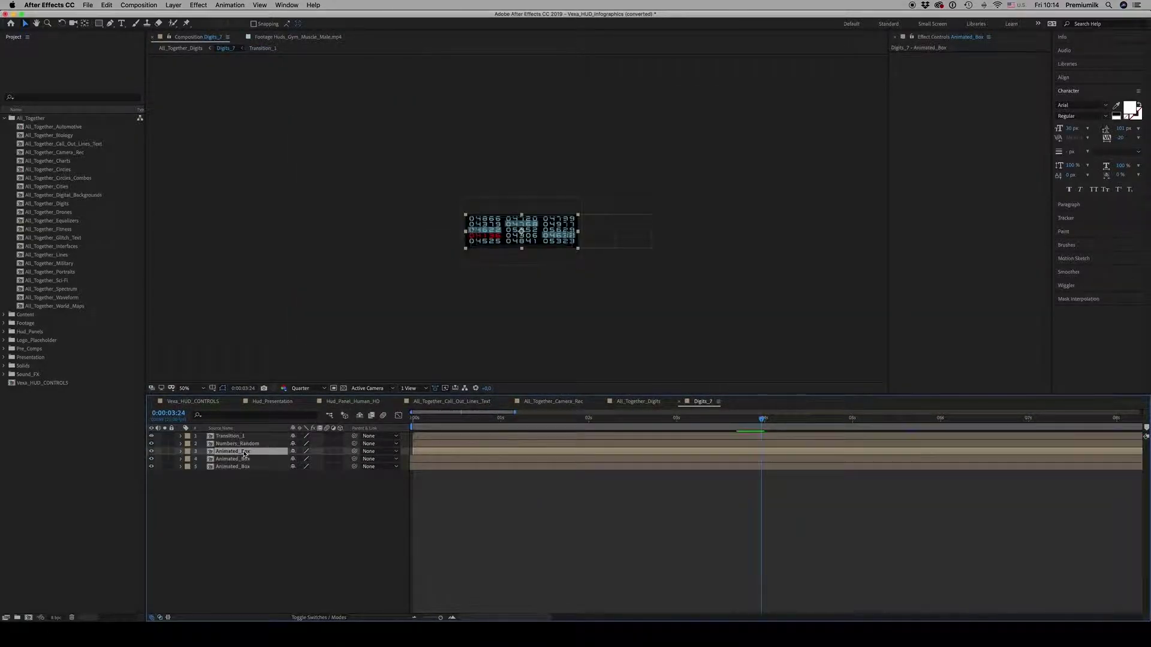
left_click(152, 453)
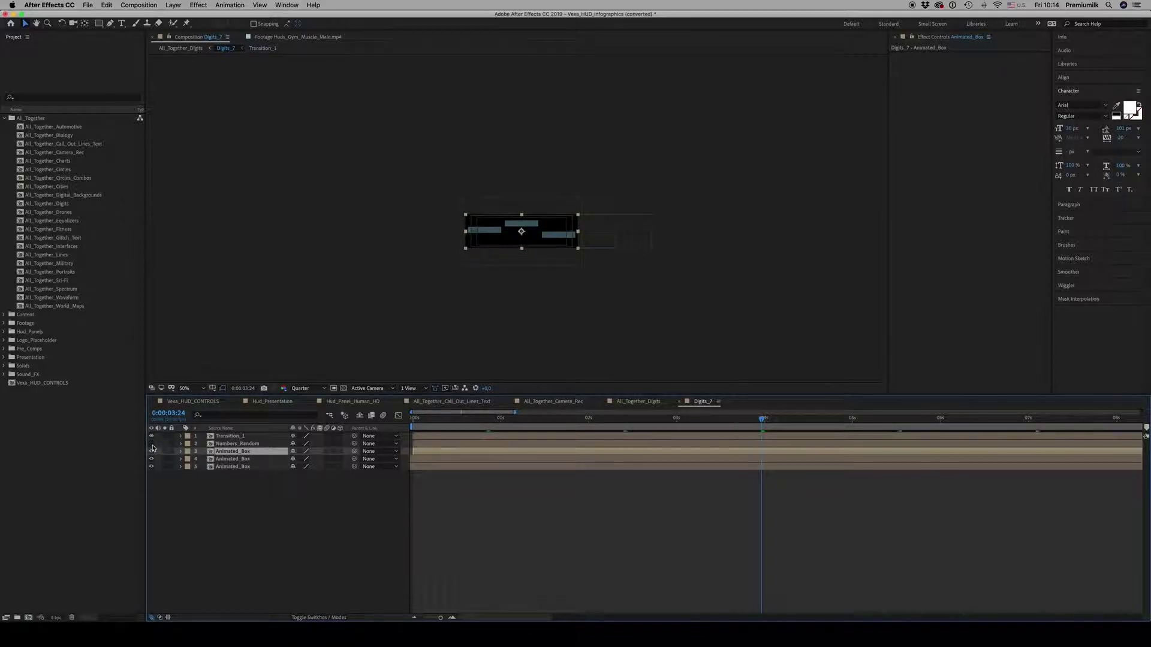
- Open Numbers_Random and check the keyframed properties of all 15 number layers
double_click(225, 444)
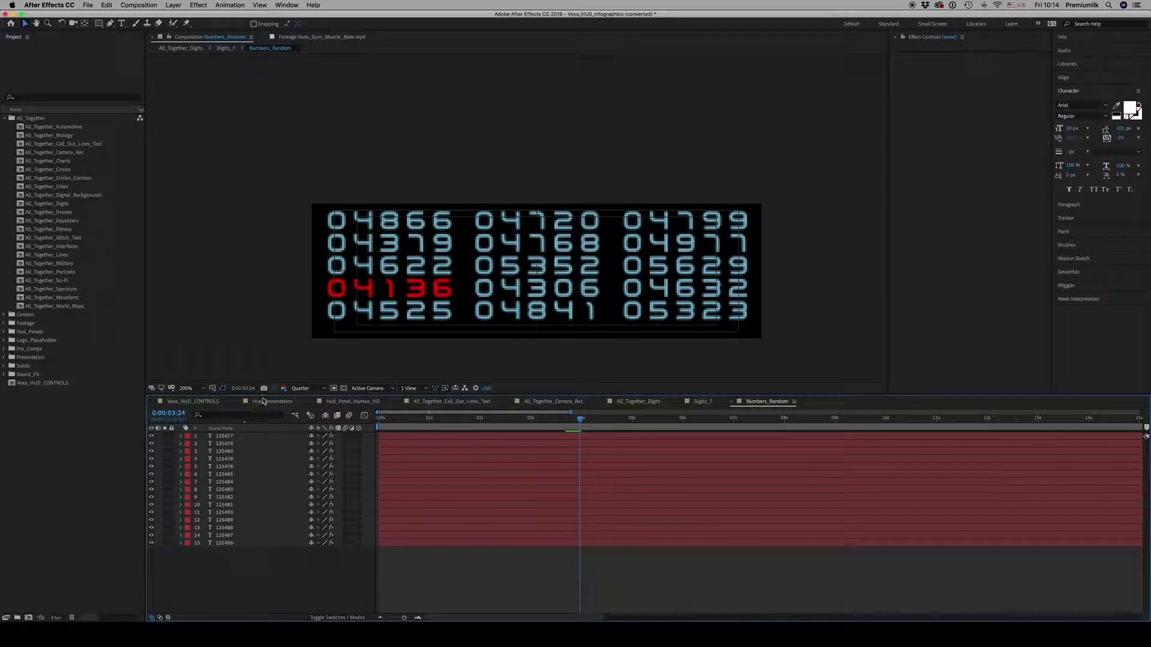
left_click(367, 298)
left_click(226, 446)
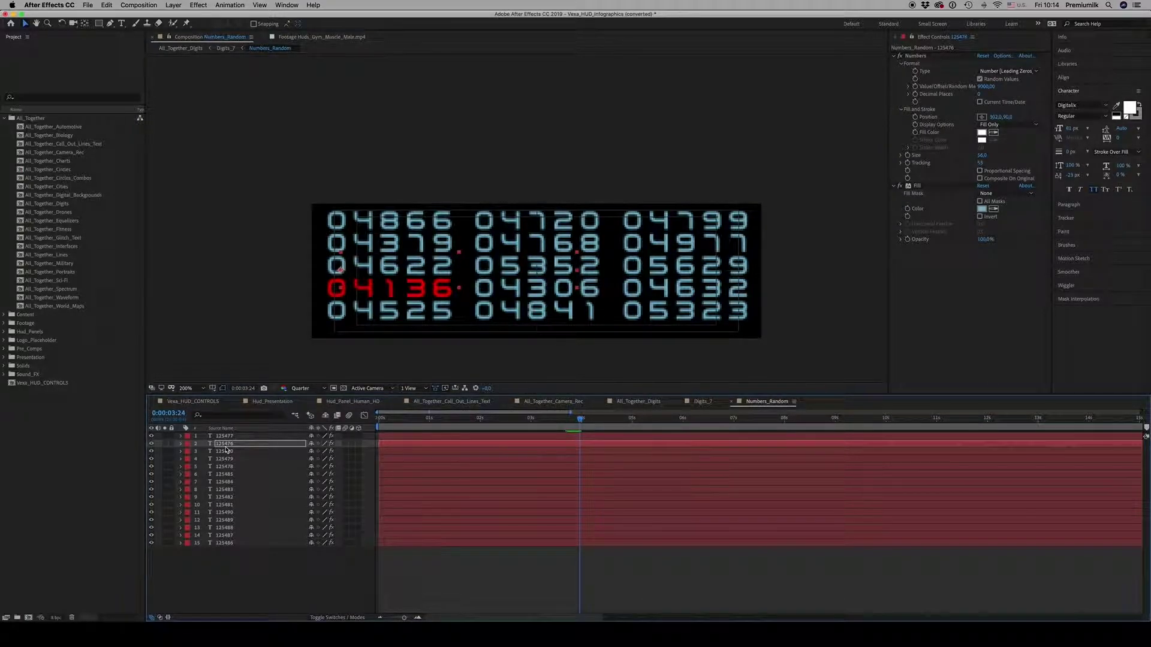
left_click_drag(244, 561, 181, 422)
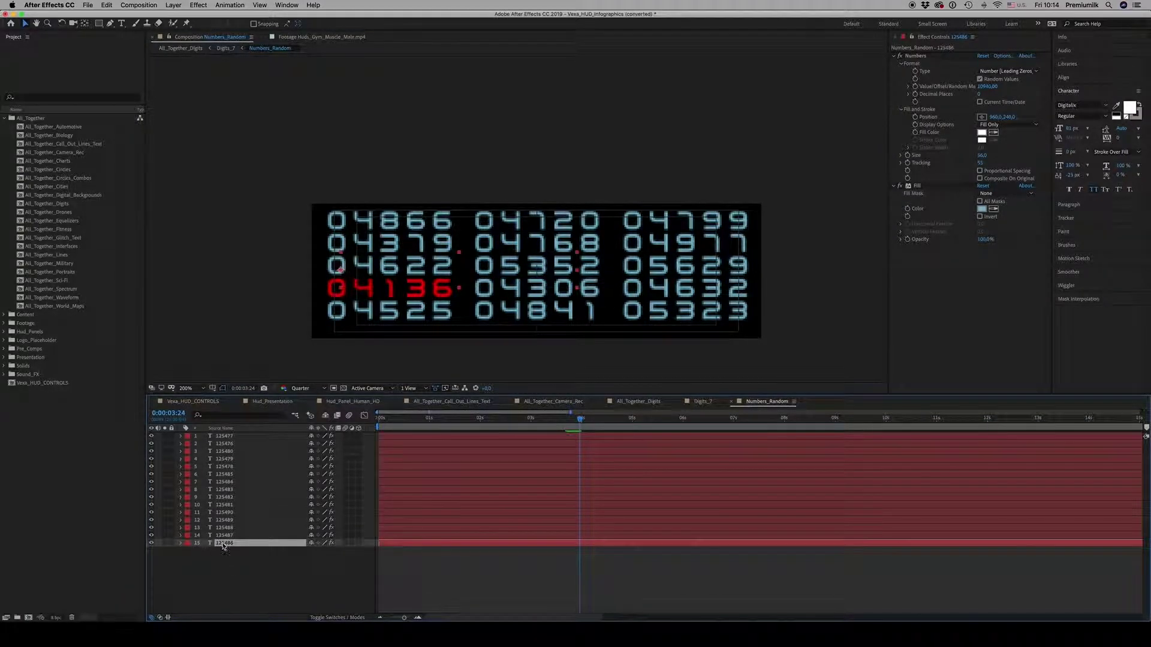
key("u")
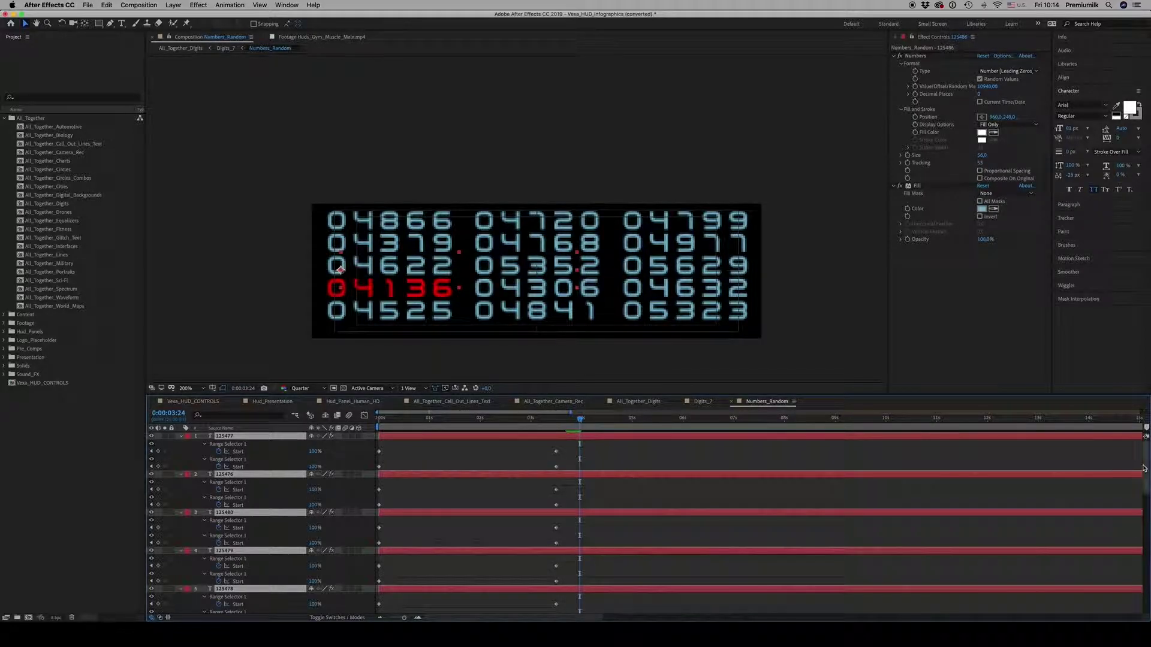
key("u")
left_click(301, 569)
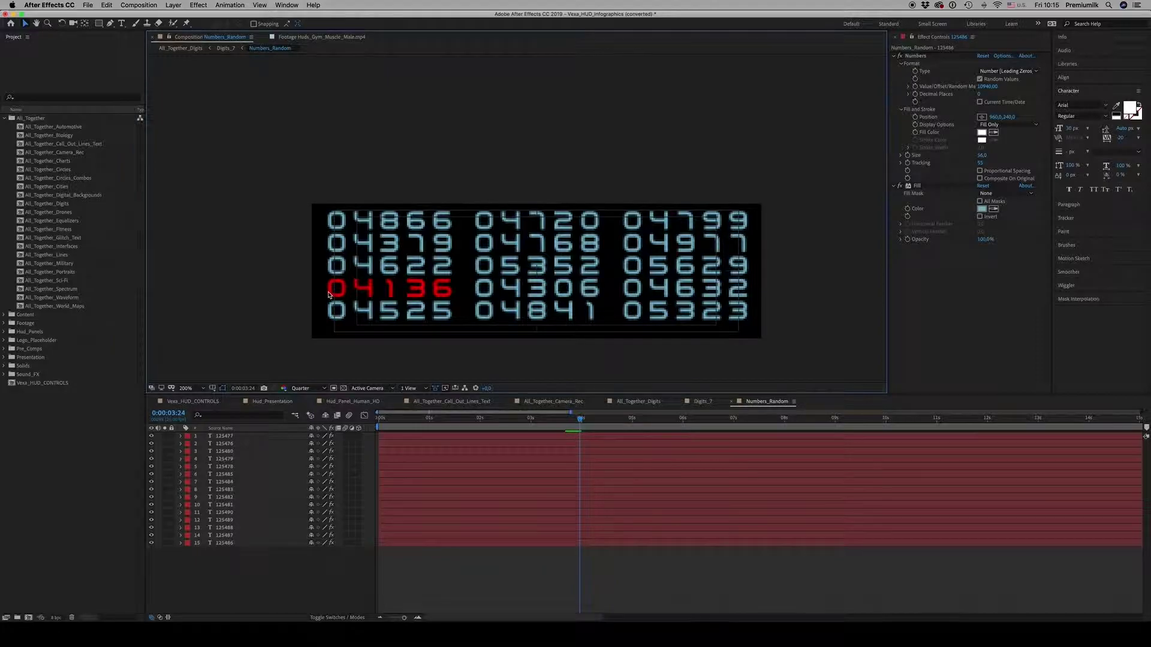
- Identify layer 125479 as the red number and reveal its Fill Color expression
left_click(357, 290)
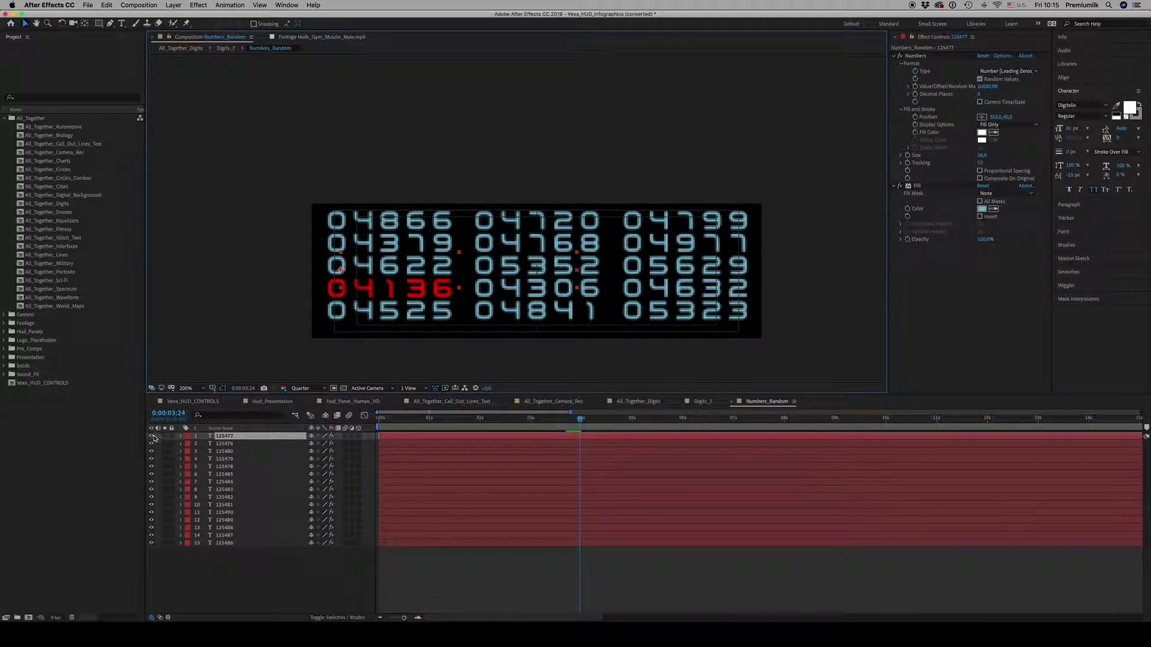
left_click(223, 452)
left_click(225, 459)
left_click(151, 459)
left_click(151, 459)
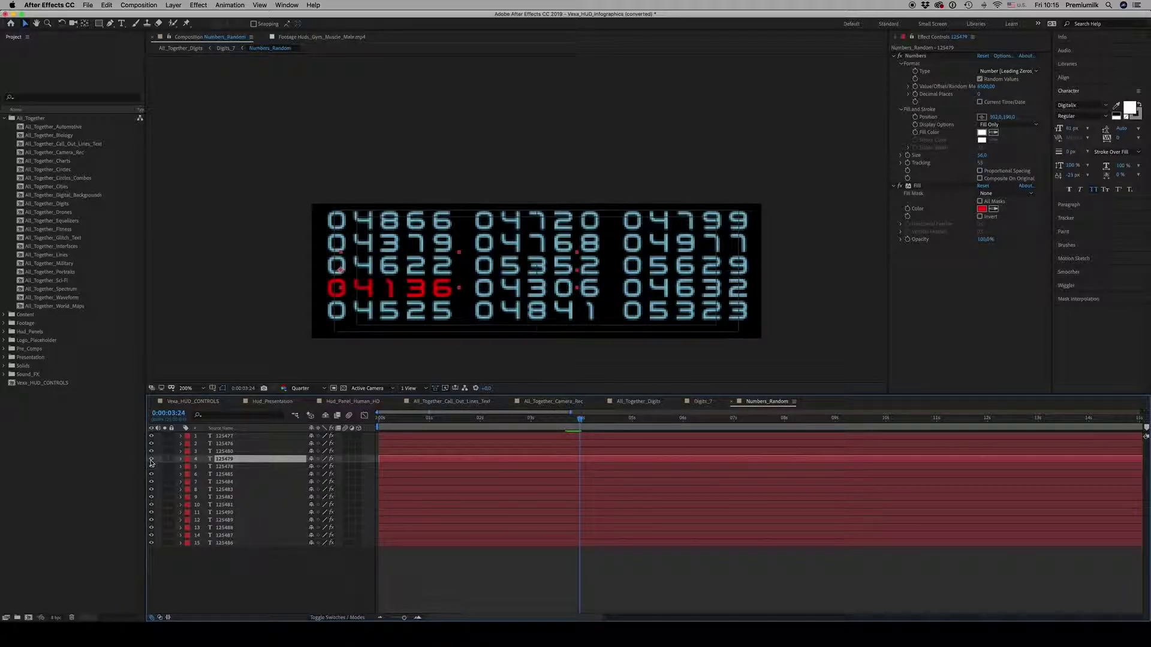
key("u")
key("u")
key("u")
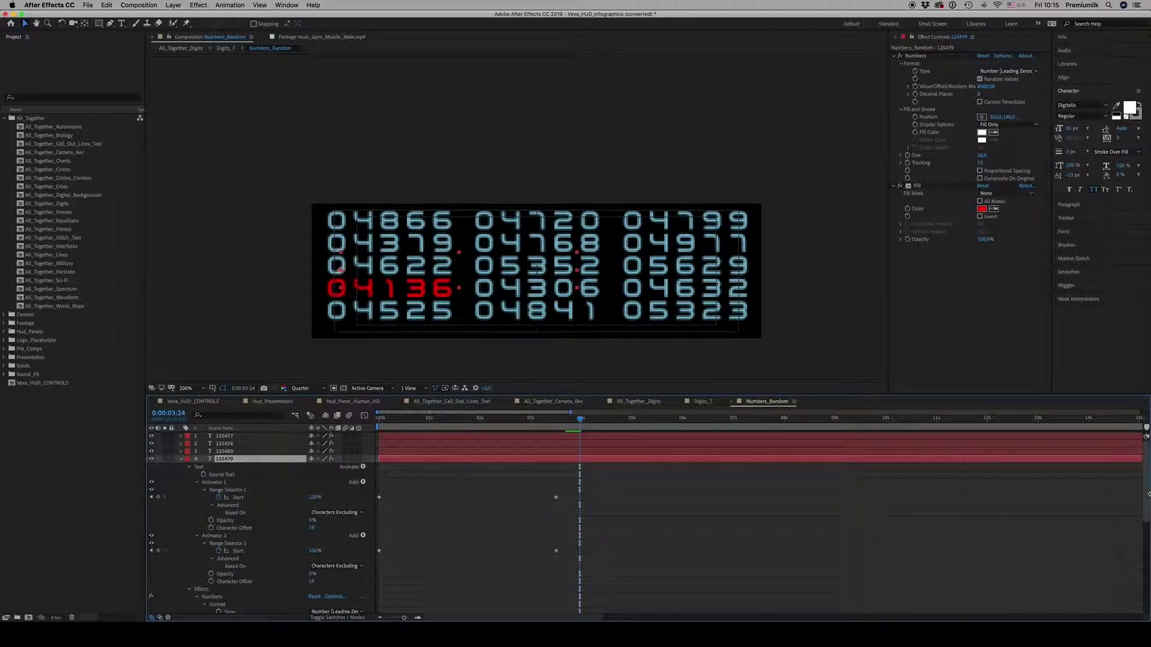
scroll(1147, 560, "down", 5)
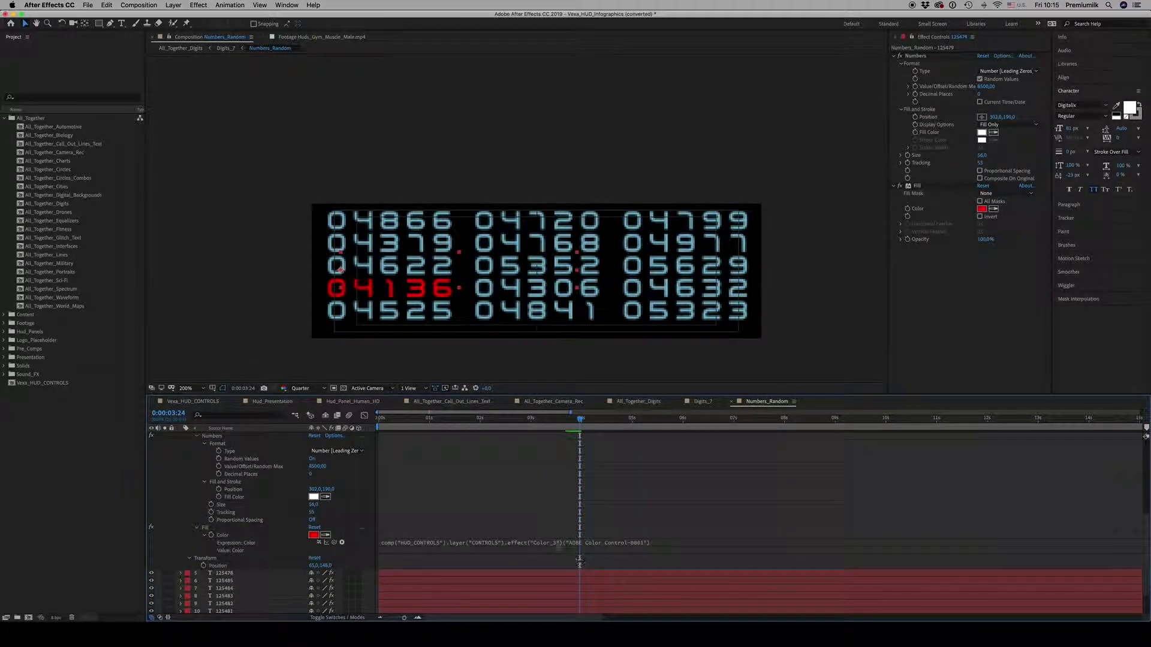
- Change the red number's Fill colour expression from Color_3 to Color_2
left_click(557, 545)
left_click(559, 546)
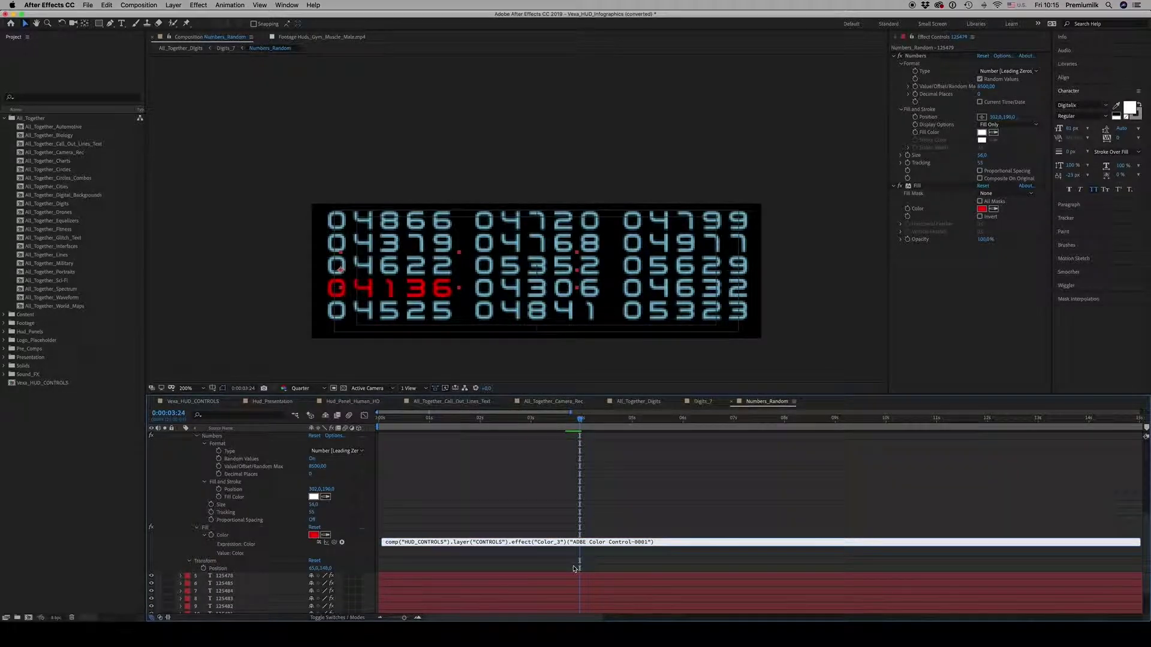
left_click(562, 519)
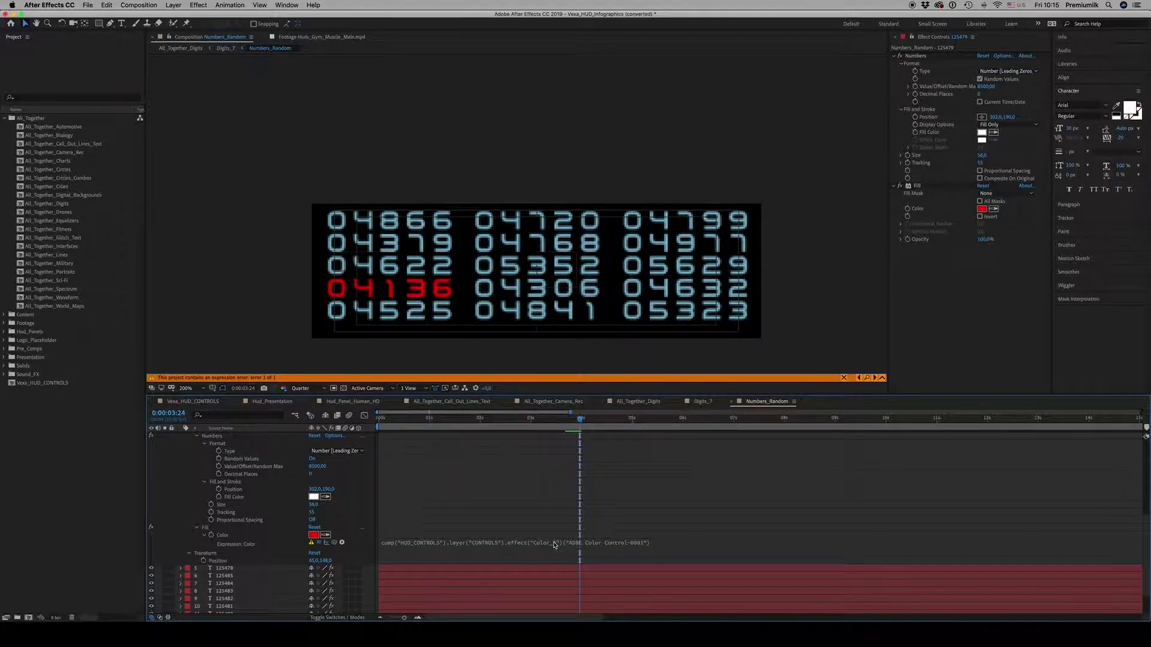
left_click(514, 542)
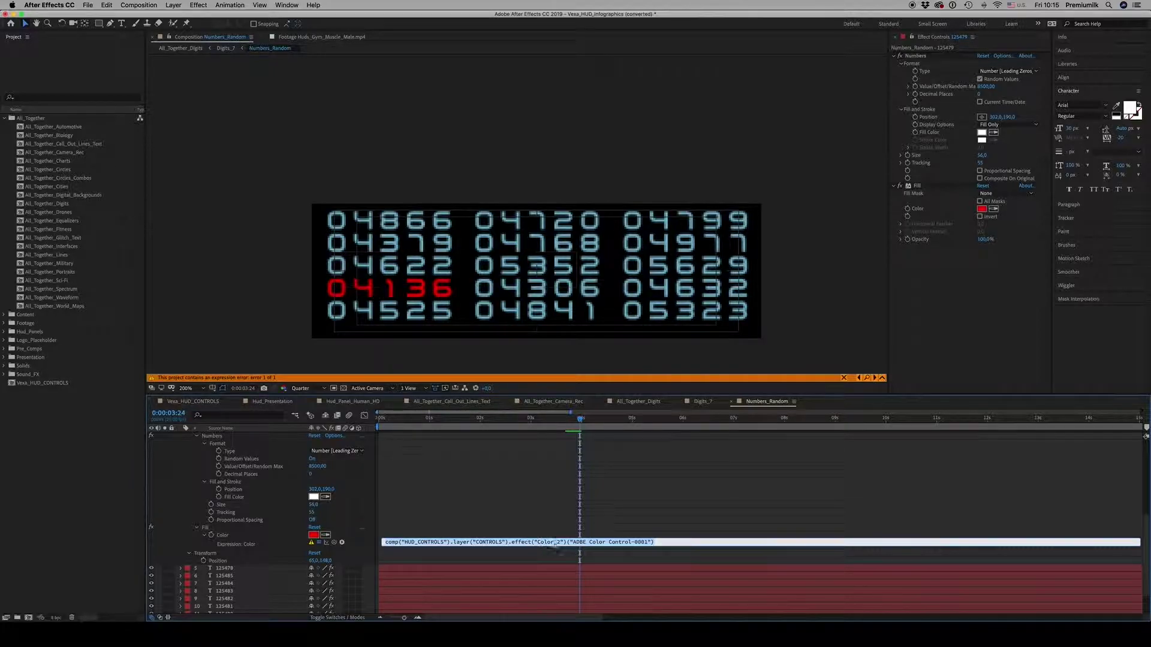
- Collapse the layer properties and close Numbers_Random, returning to Digits_7
left_click_drag(1147, 525, 1146, 431)
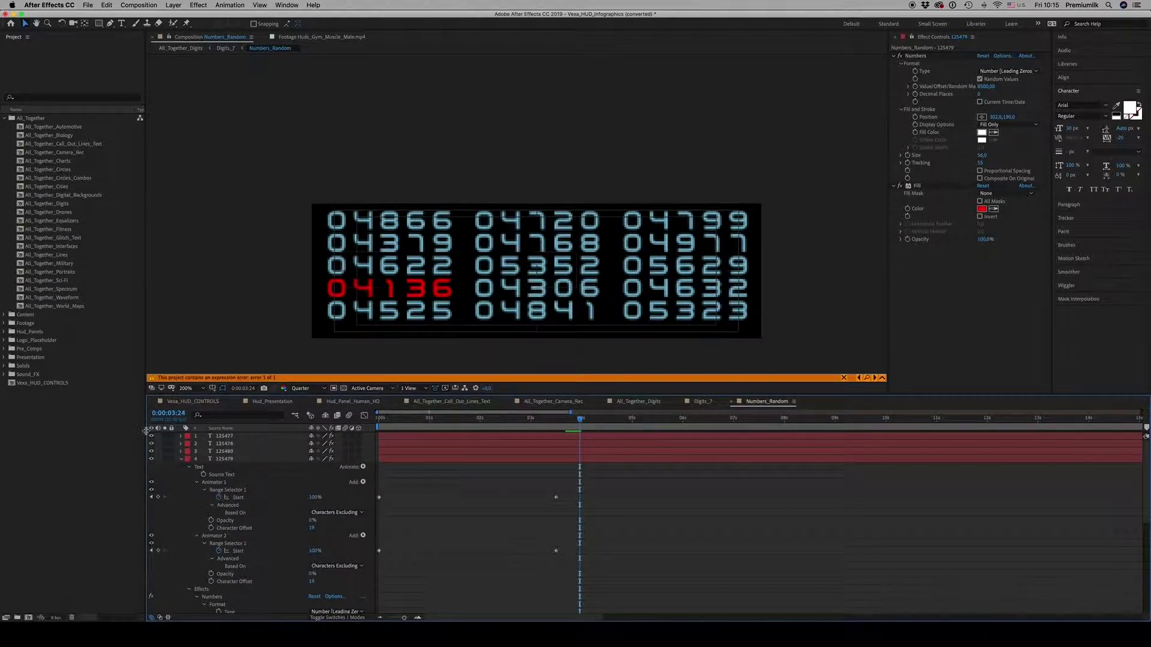
left_click(182, 460)
left_click(459, 528)
left_click(486, 418)
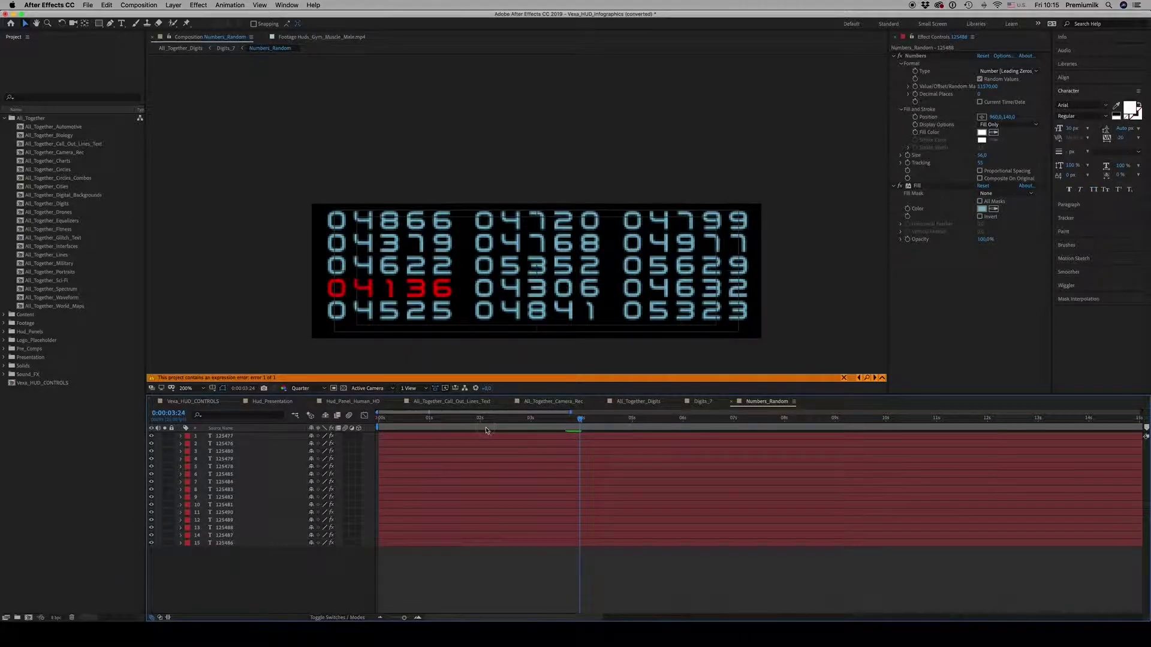
left_click(731, 402)
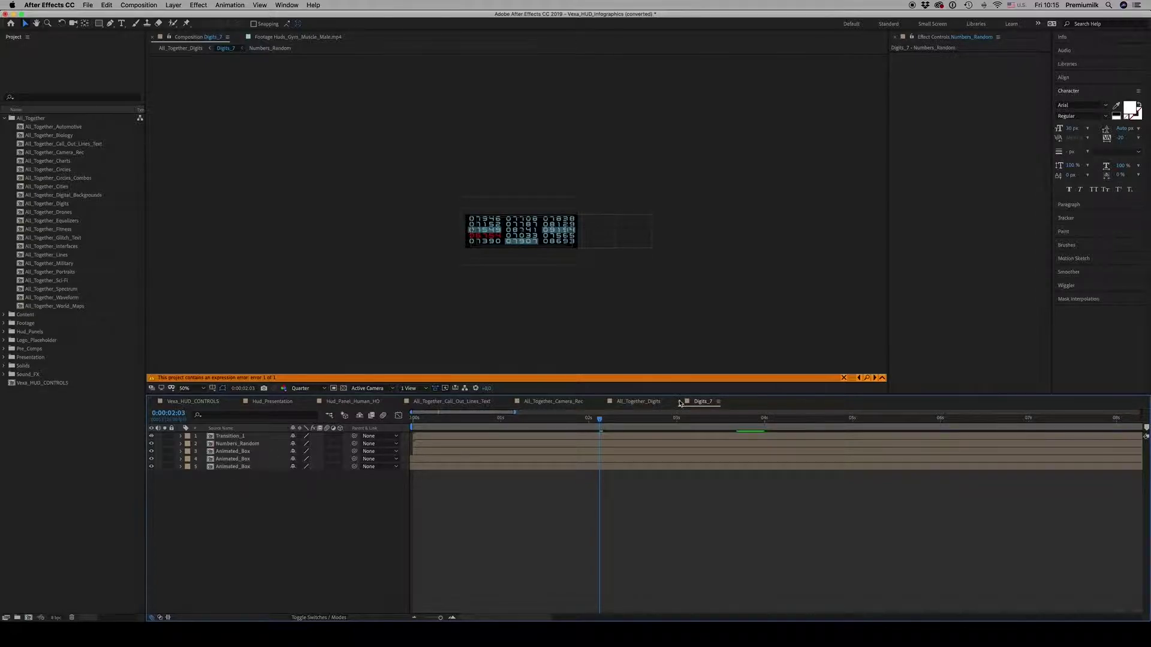
- Close Digits_7 and All_Together_Digits, and open the All_Together_Drones comp
left_click(680, 402)
left_click(602, 404)
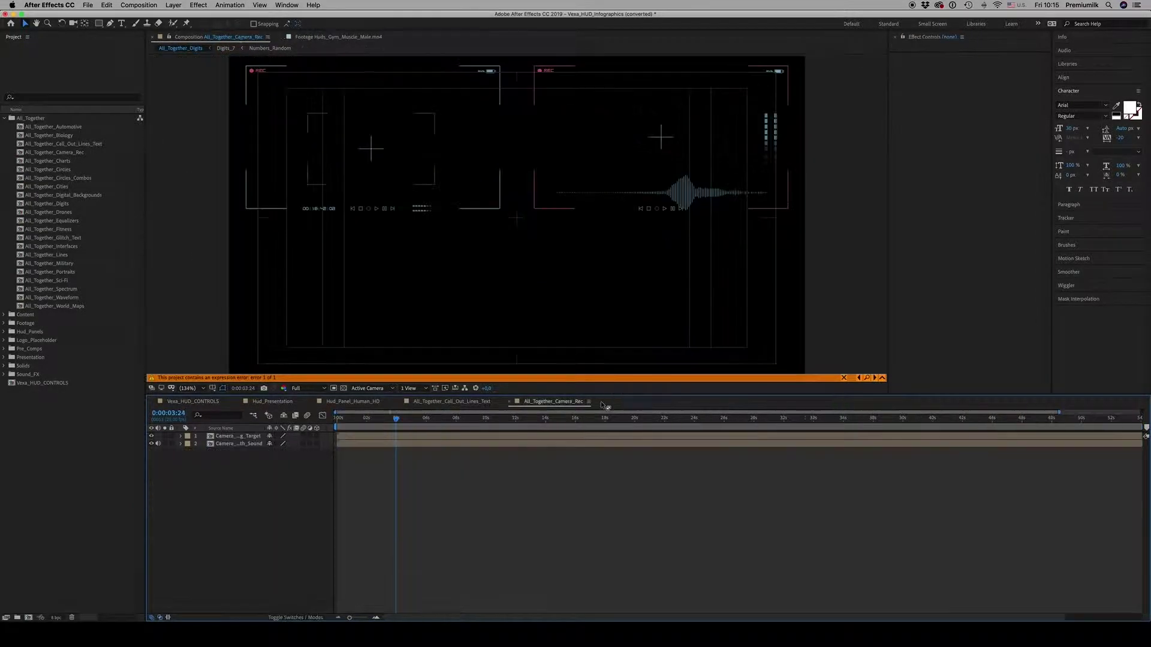
double_click(57, 213)
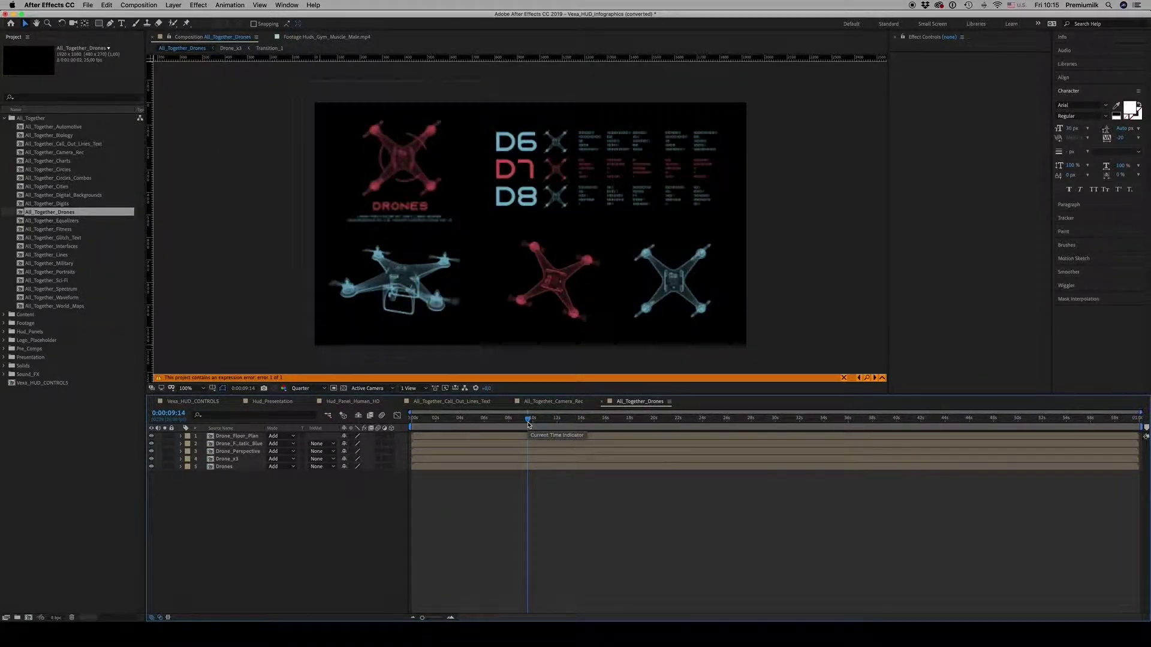
- Go to the expression-error layer and delete the red number's Fill effect
left_click(867, 379)
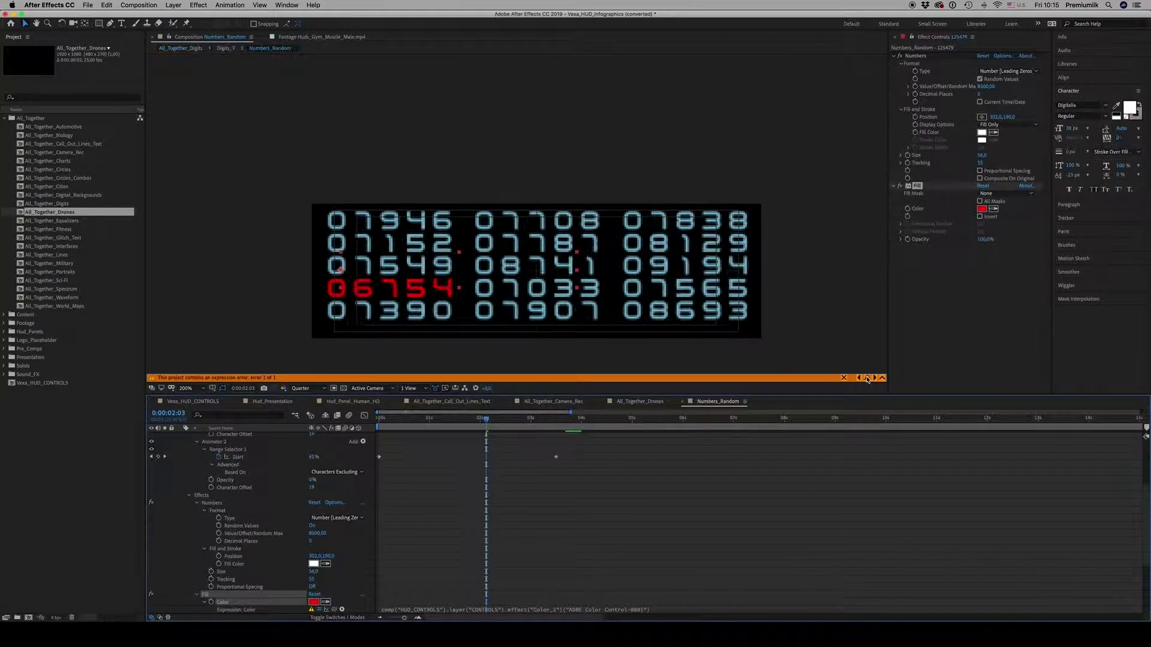
scroll(1147, 562, "down", 4)
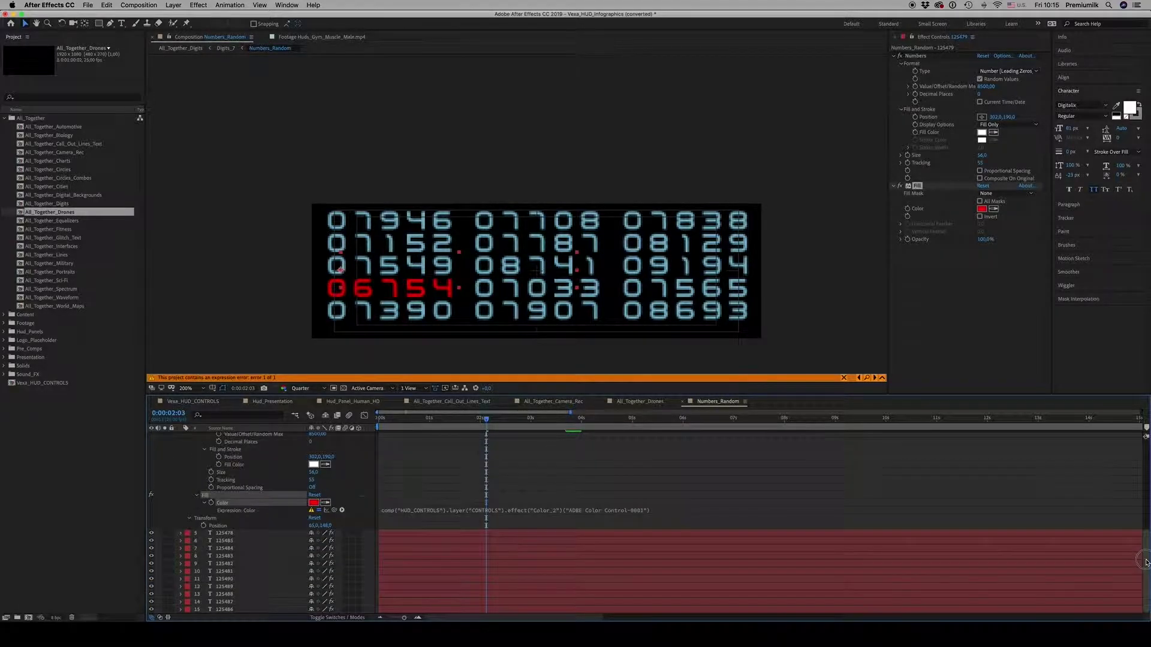
left_click(514, 511)
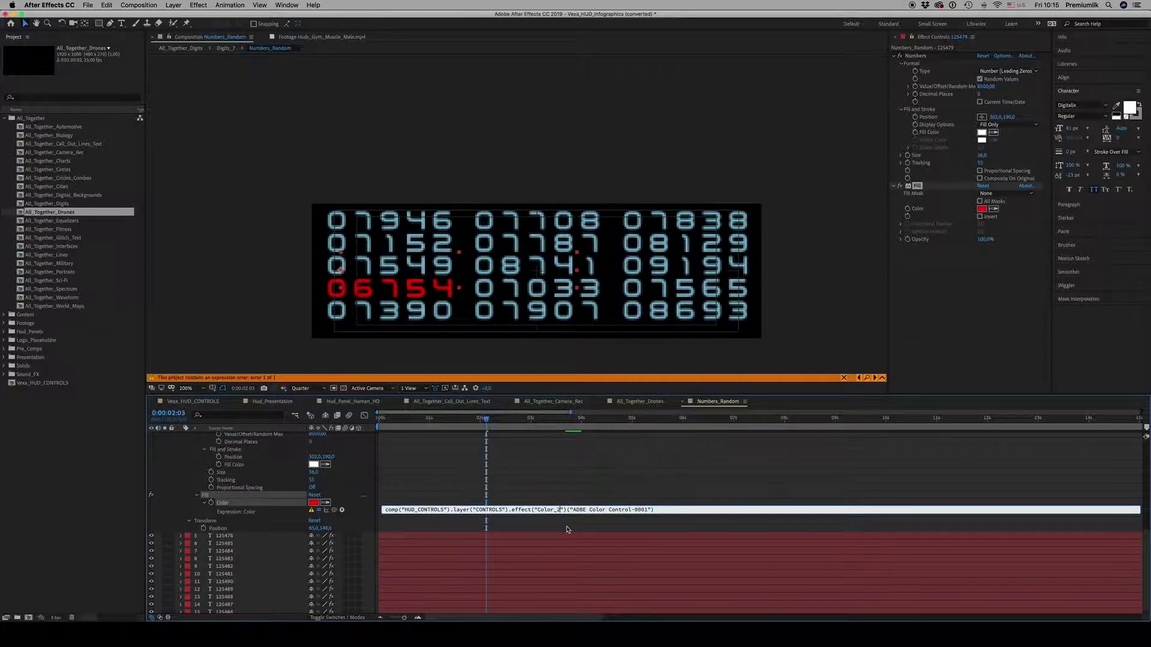
left_click(565, 484)
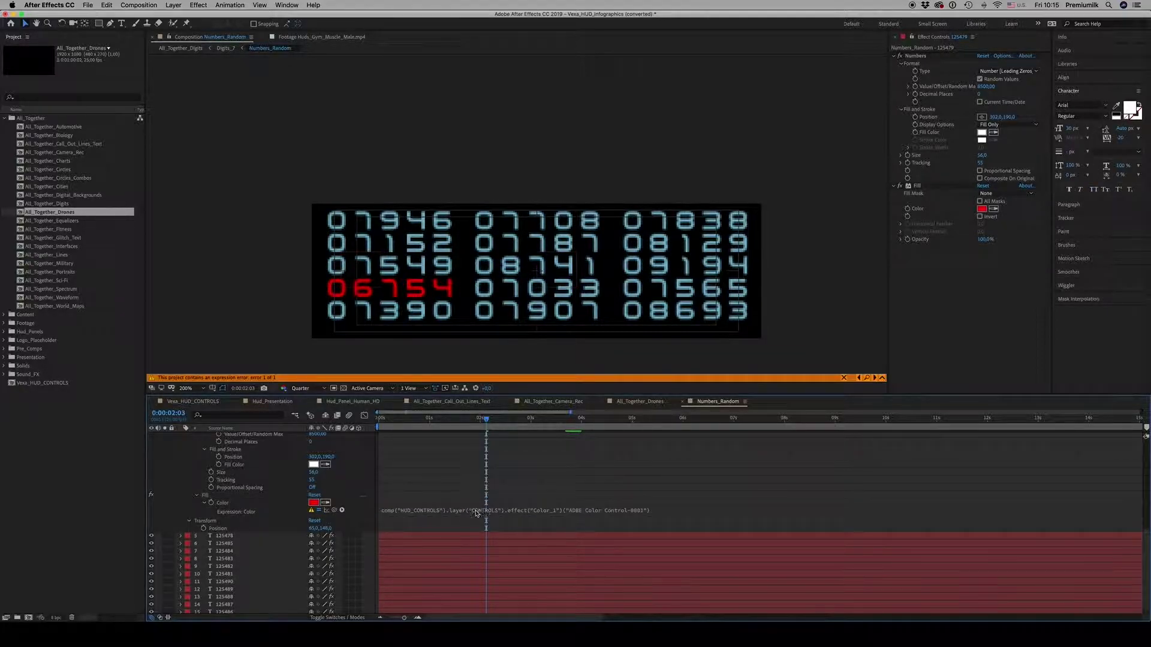
left_click(952, 193)
key("Delete")
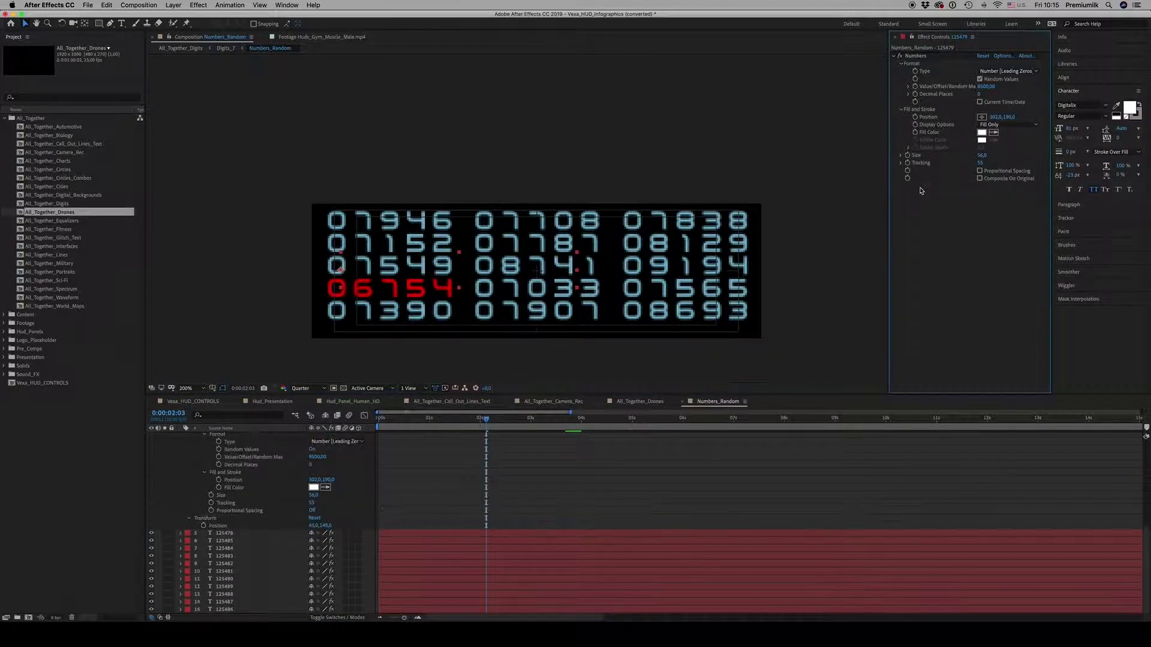
- Copy layer 125480's blue Fill effect onto layer 125479
scroll(469, 483, "up", 8)
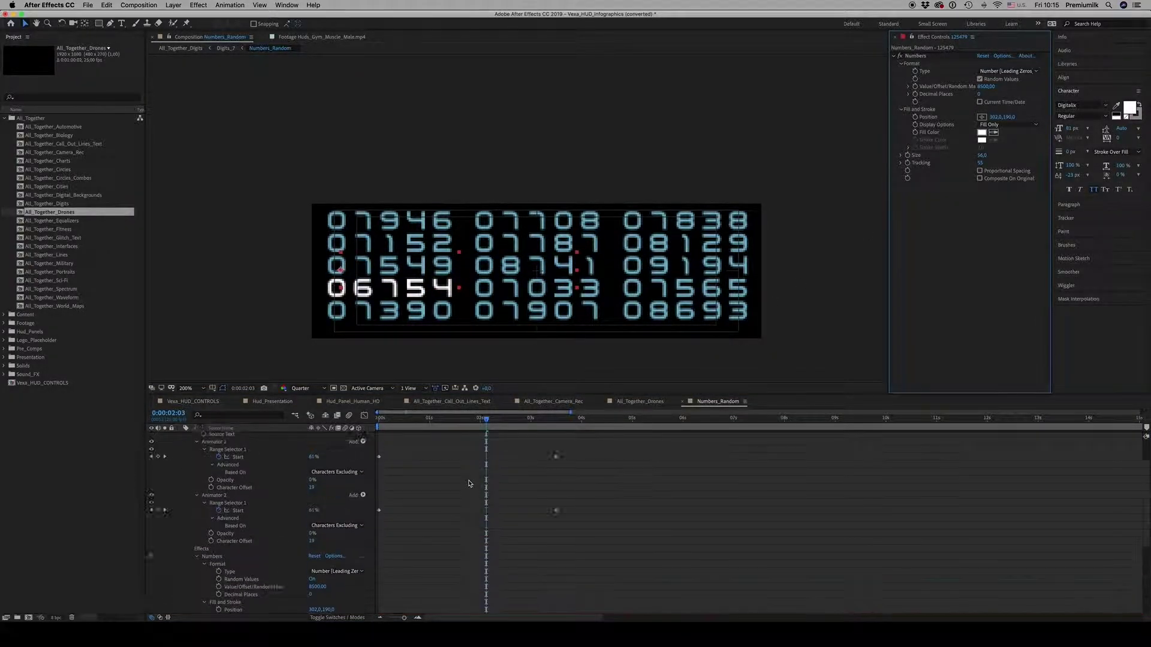
left_click(473, 454)
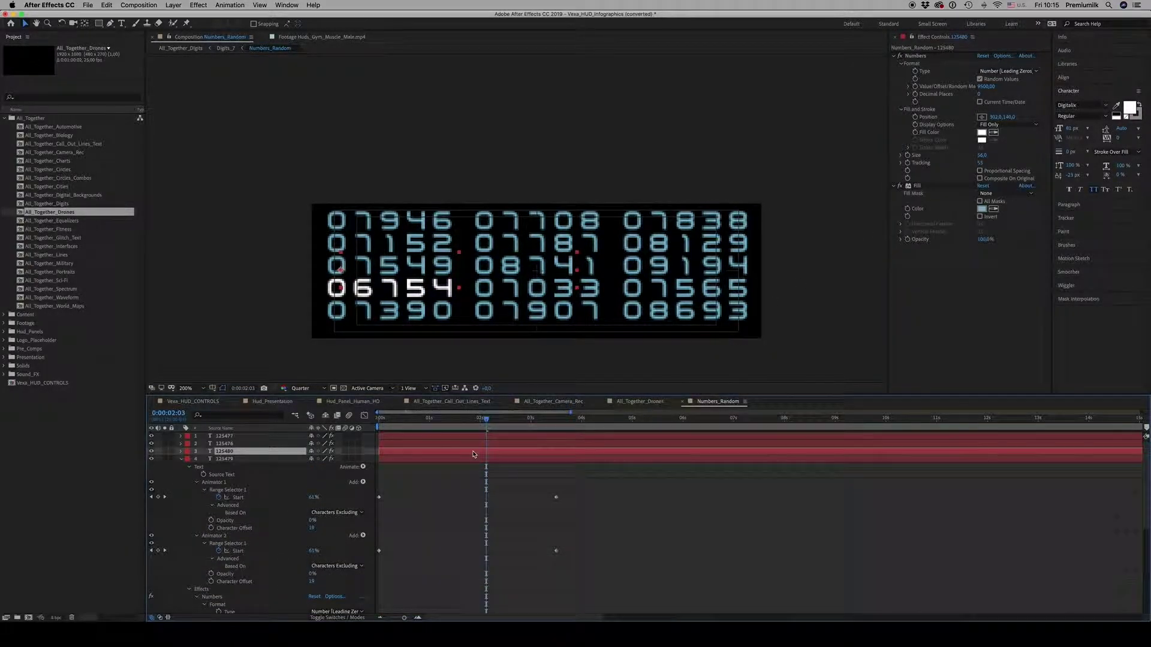
left_click(917, 186)
left_click(230, 460)
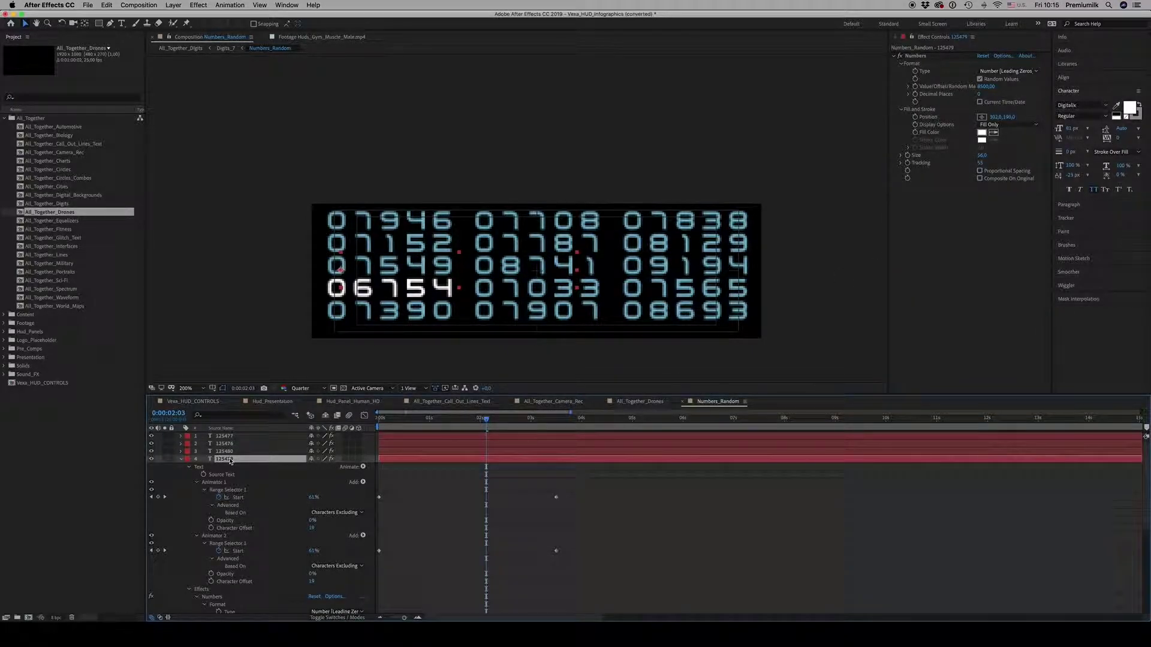
key("cmd+v")
key("ctrl+grave")
key("u")
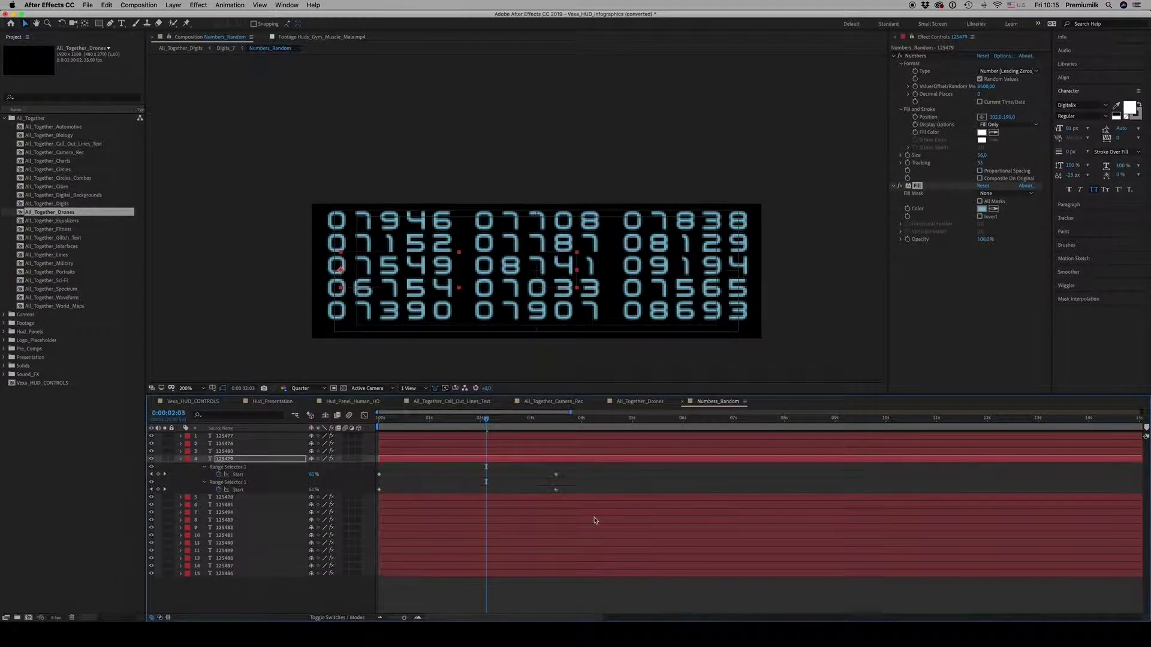
key("u")
- Close Numbers_Random and preview the All_Together_Drones comp
left_click(587, 565)
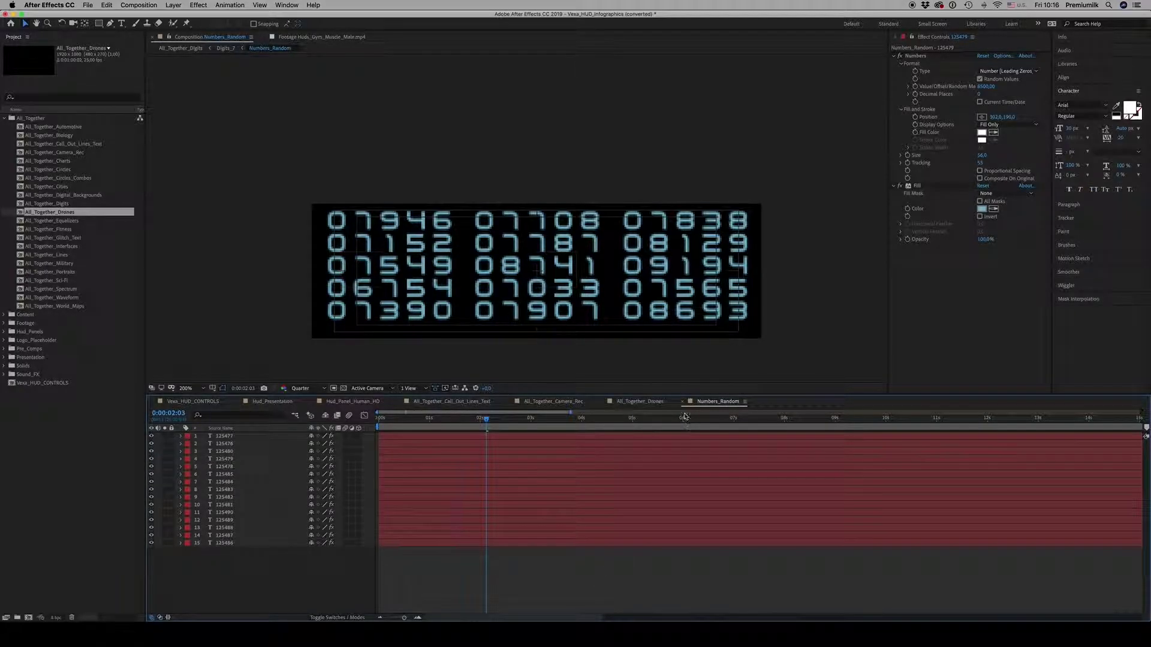
left_click(682, 402)
key("space")
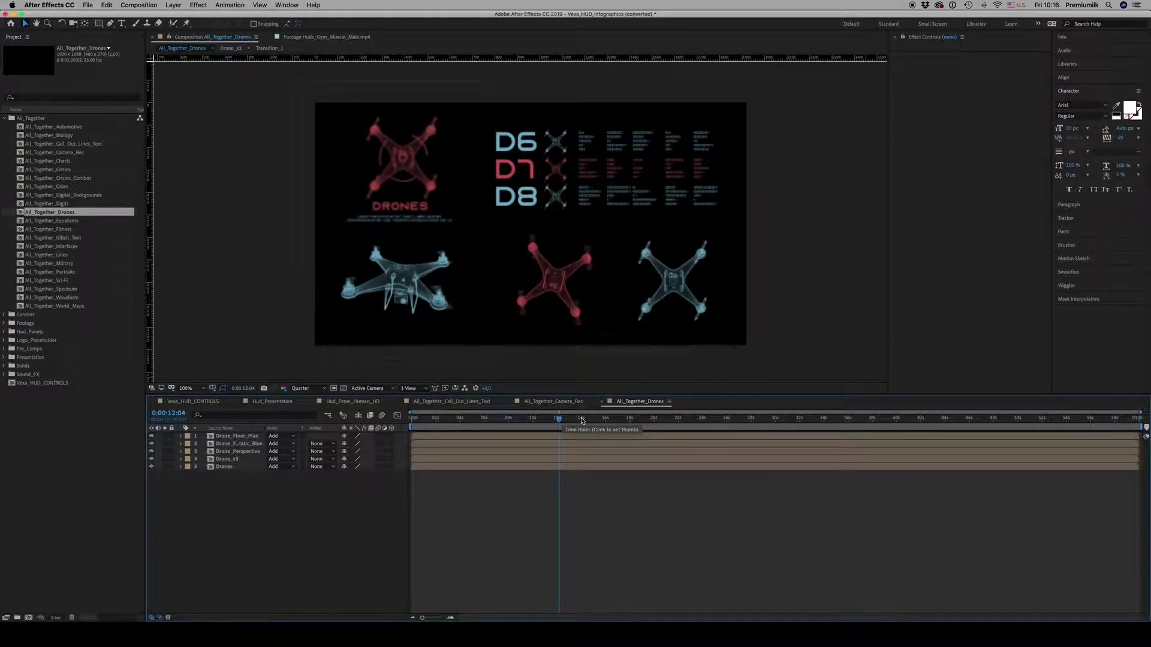
- Open the Drone_Perspective precomp from Drone_x3 and preview the drone clip
left_click(237, 460)
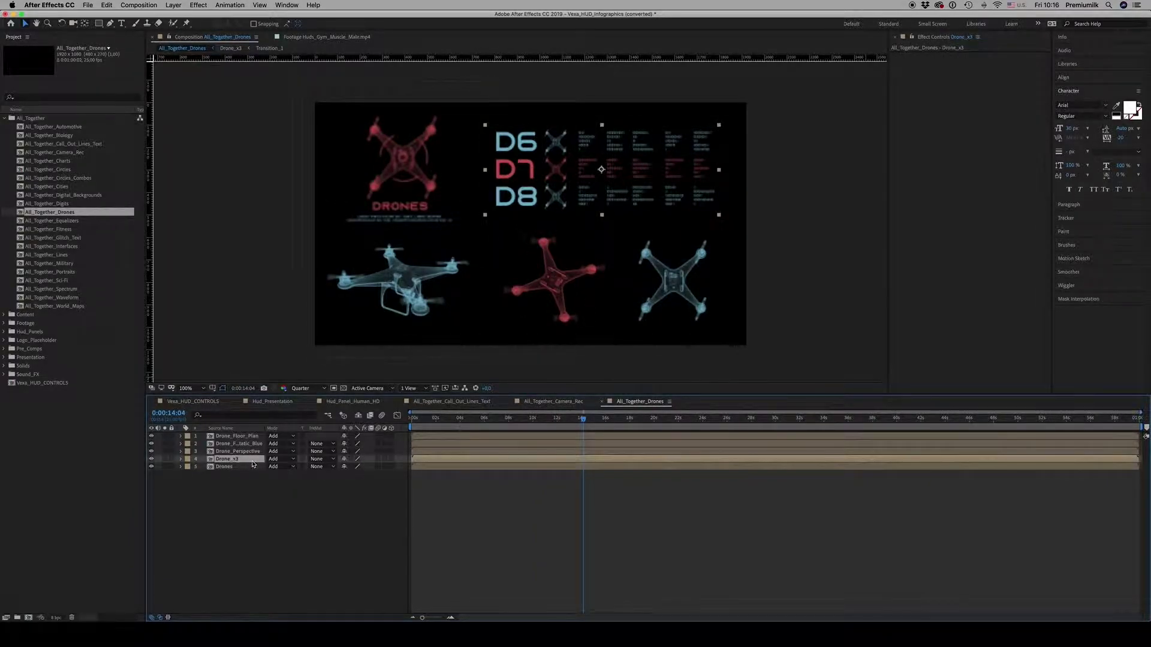
double_click(237, 452)
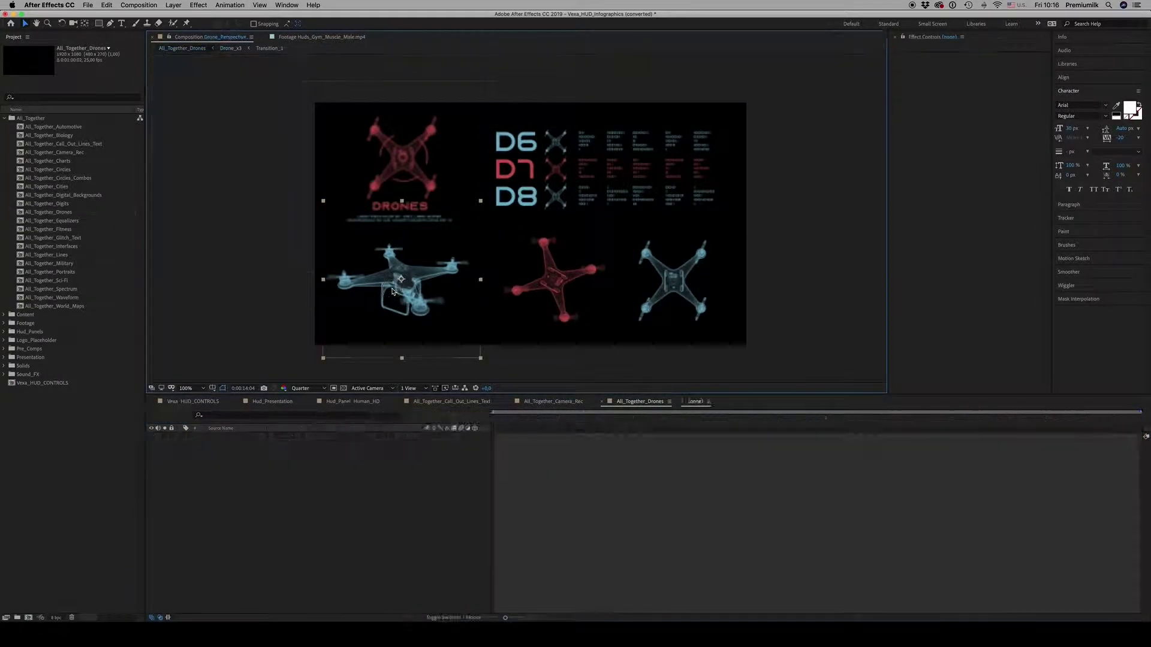
left_click(239, 444)
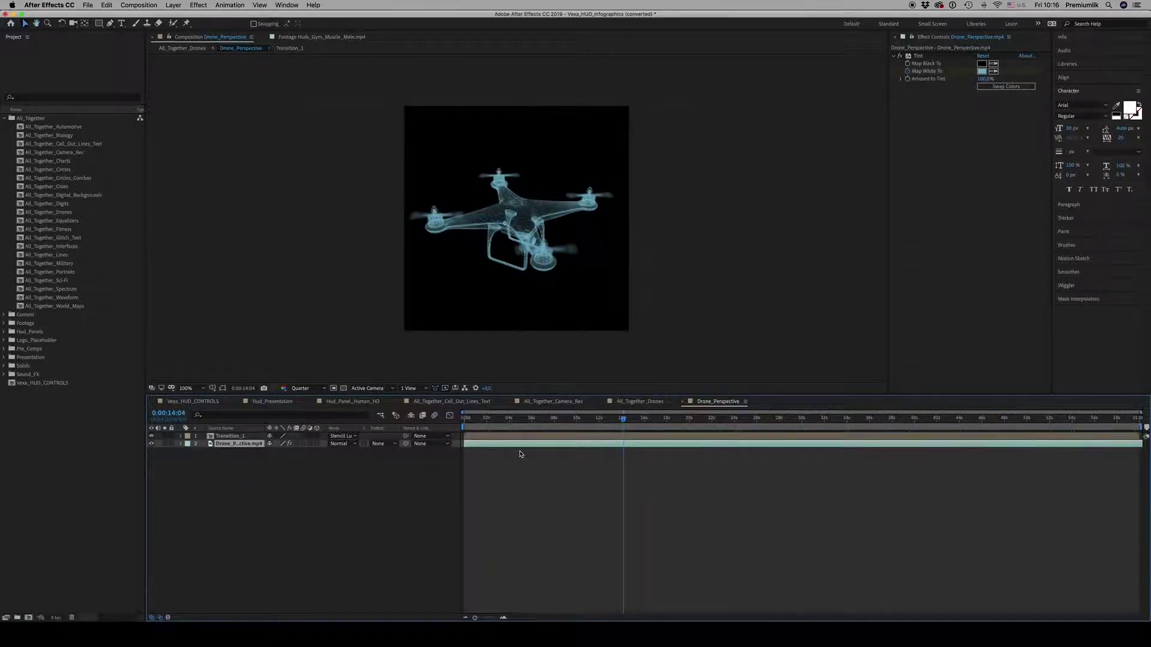
key("space")
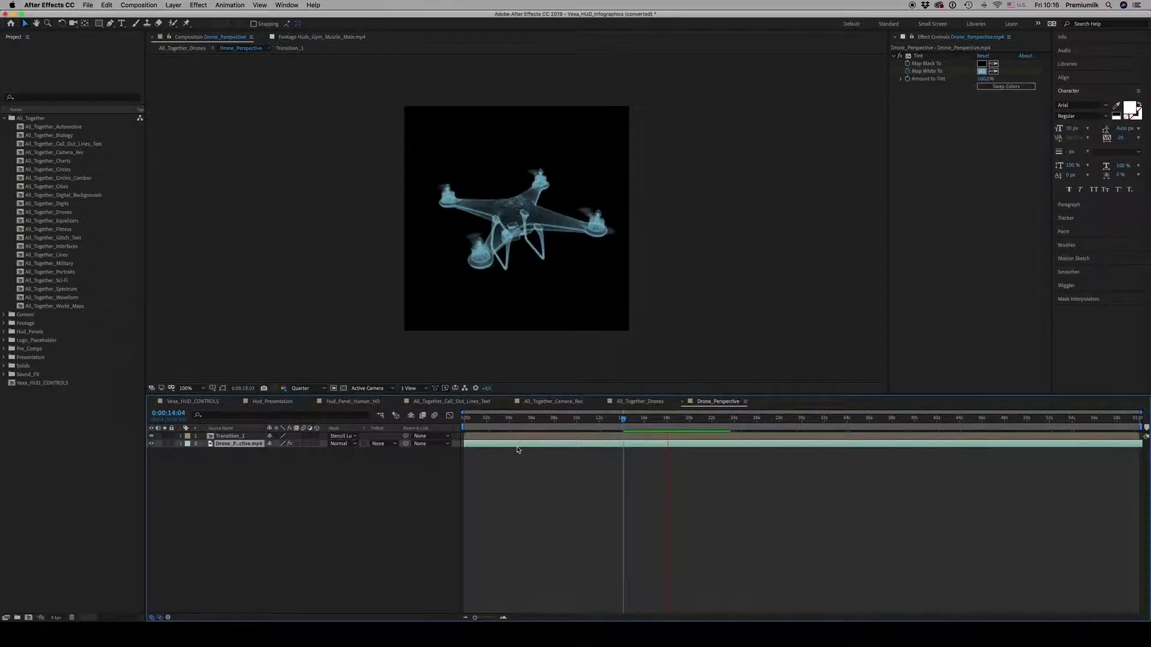
key("space")
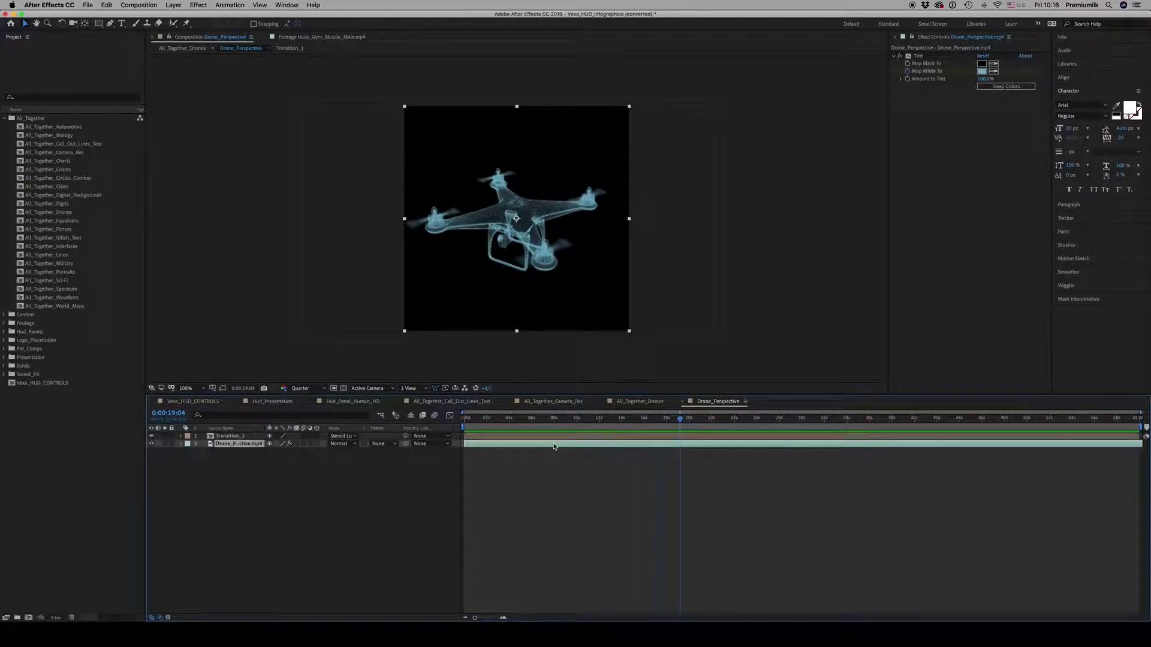
- Duplicate the drone footage layer, set the copy to Screen blending, then delete it
key("super+d")
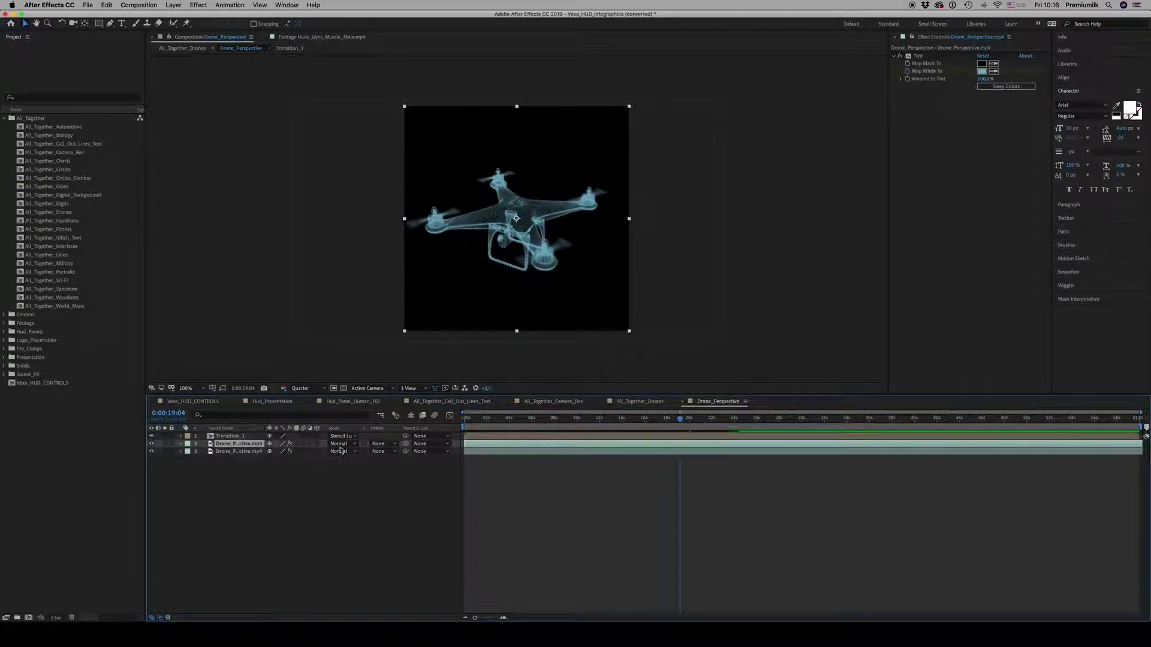
left_click(340, 443)
left_click(347, 389)
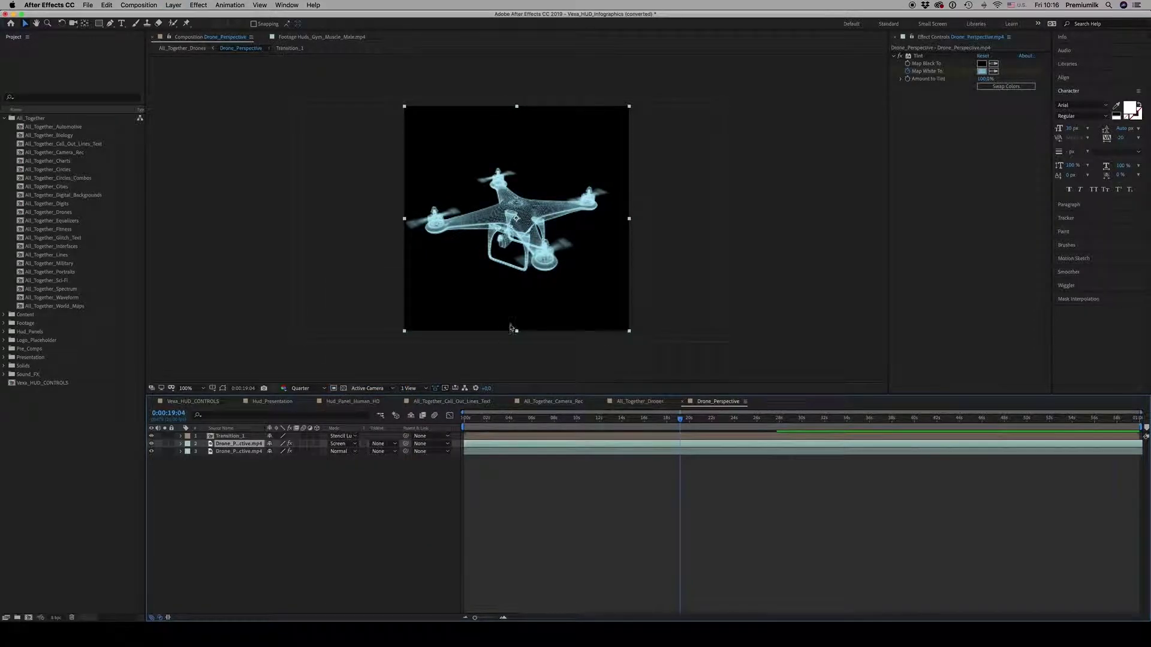
key("Delete")
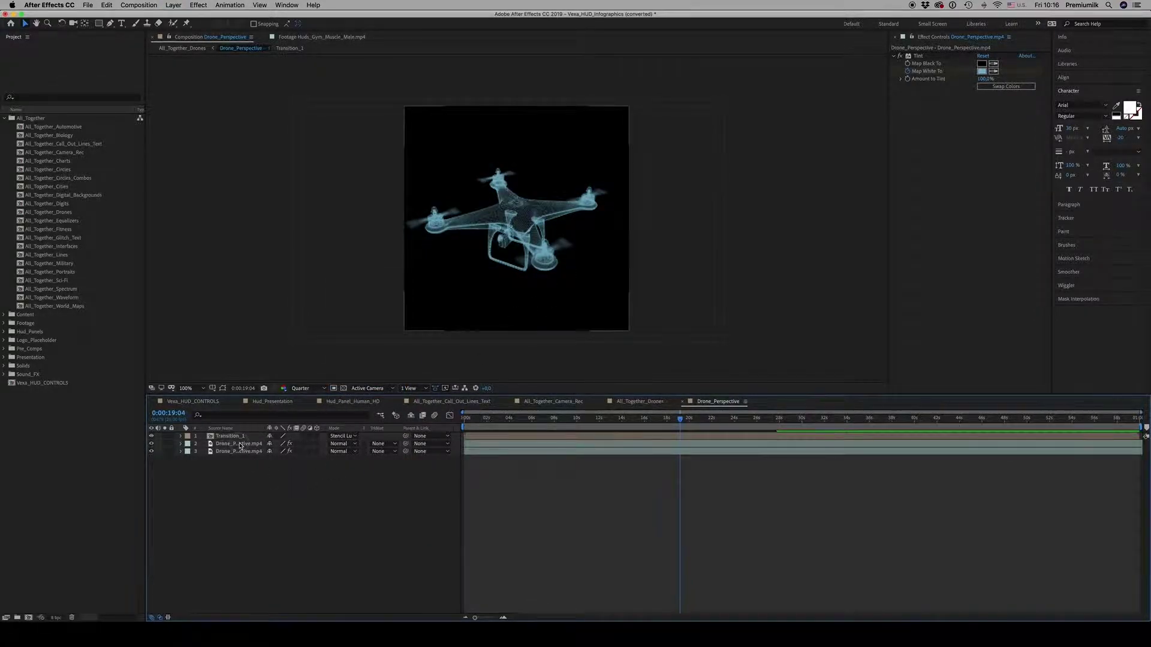
- Preview Drone_Perspective from the start, then close its timeline
left_click(227, 435)
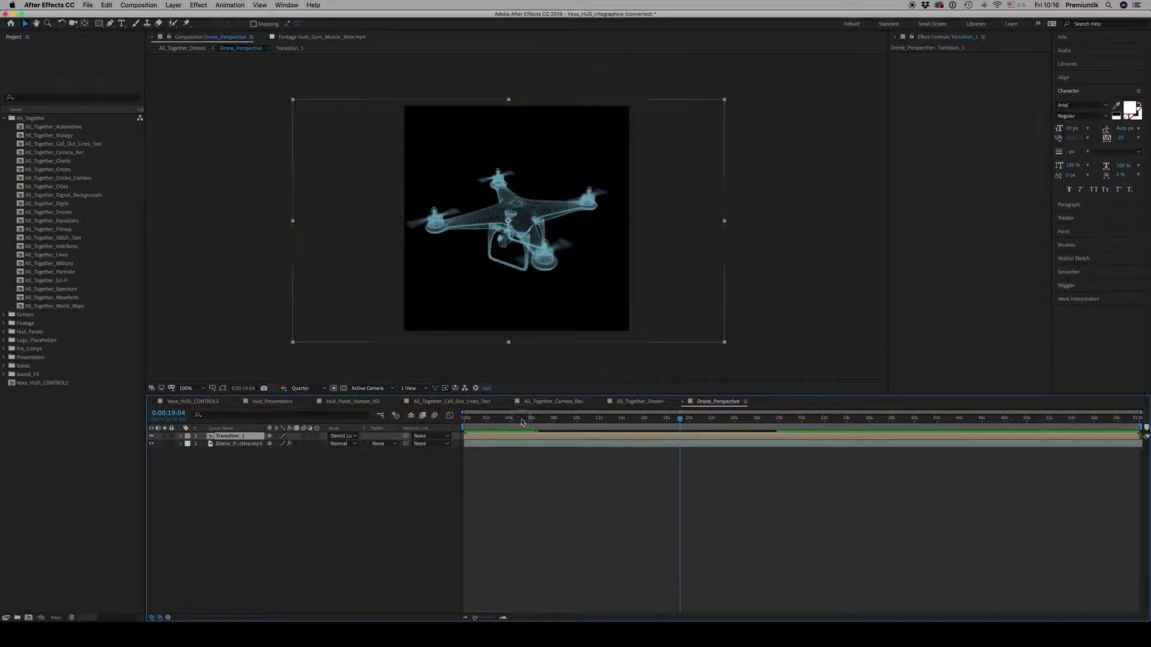
key("Home")
key("space")
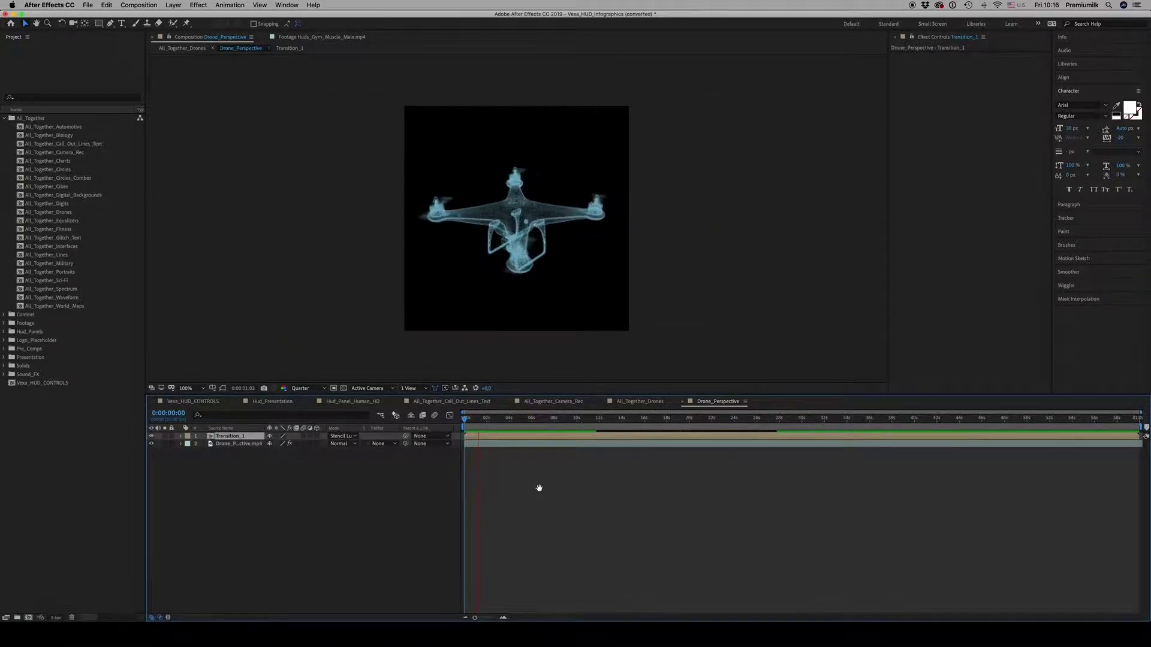
left_click(537, 485)
left_click(683, 403)
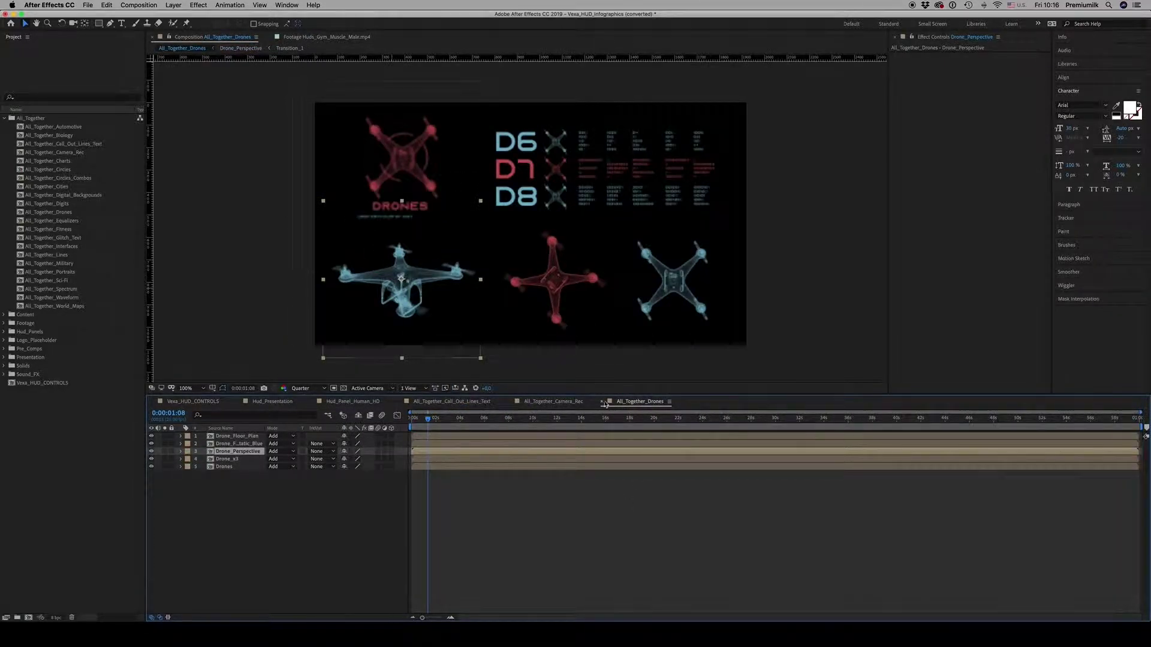
- Close the All_Together_Drones, Camera_Rec and Call_Out_Lines_Text timelines
left_click(602, 402)
left_click(509, 402)
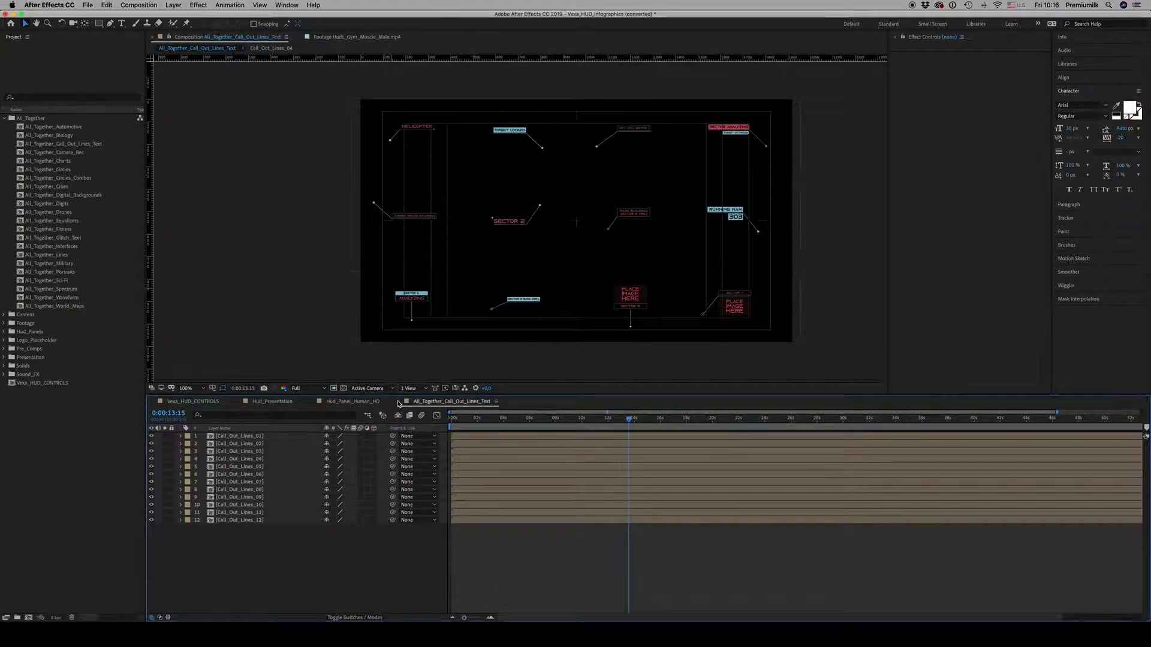
left_click(398, 402)
- Open the All_Together_Equalizers, Fitness and Glitch_Text comps, checking Fitness around five seconds
left_click(63, 222)
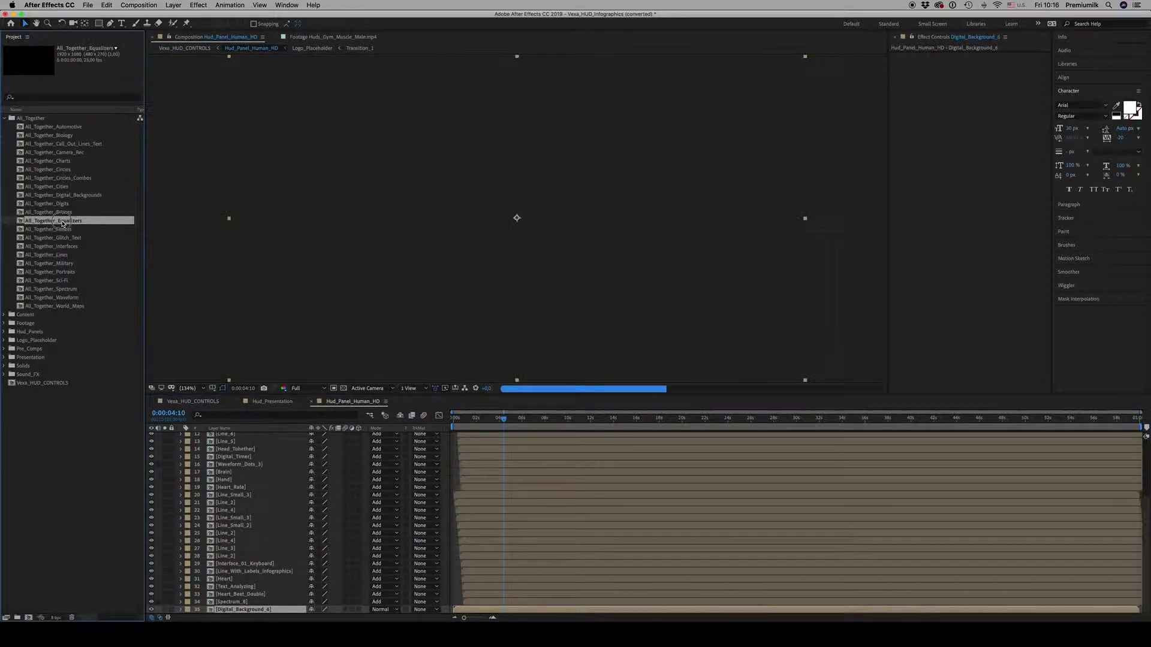
double_click(63, 222)
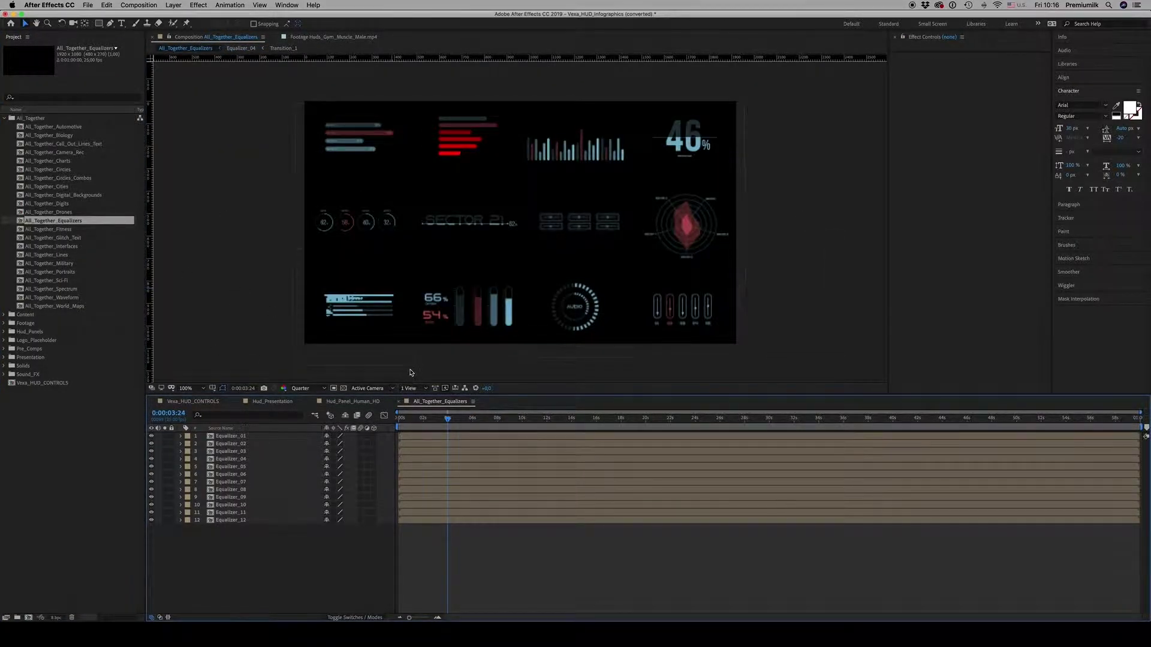
double_click(53, 230)
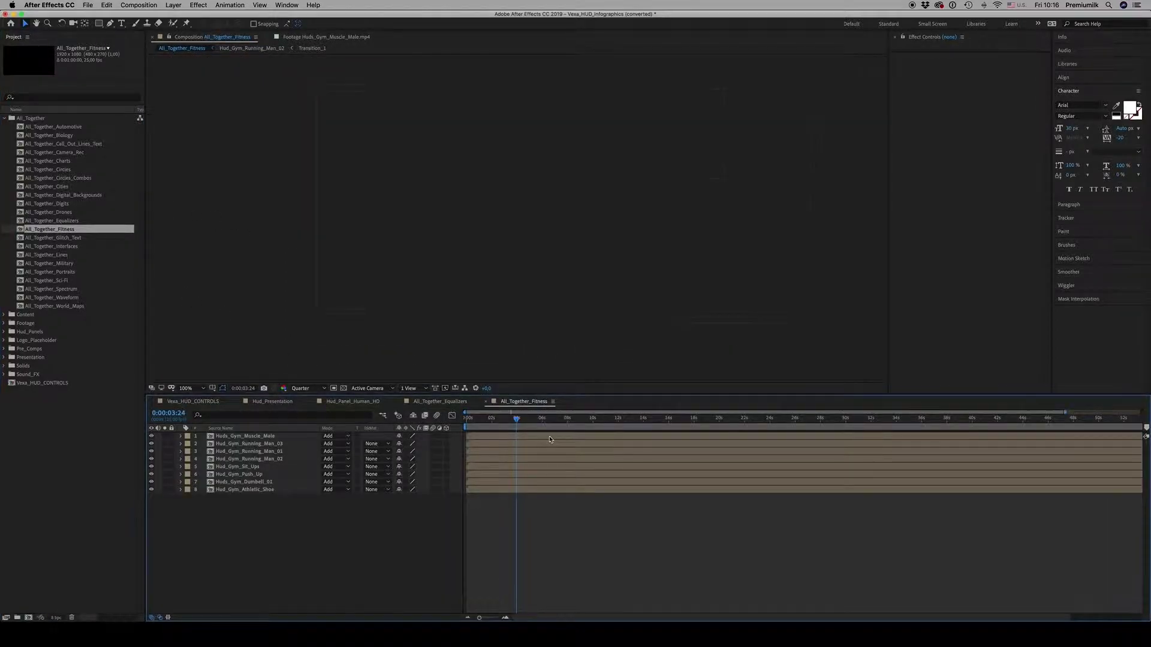
left_click(561, 422)
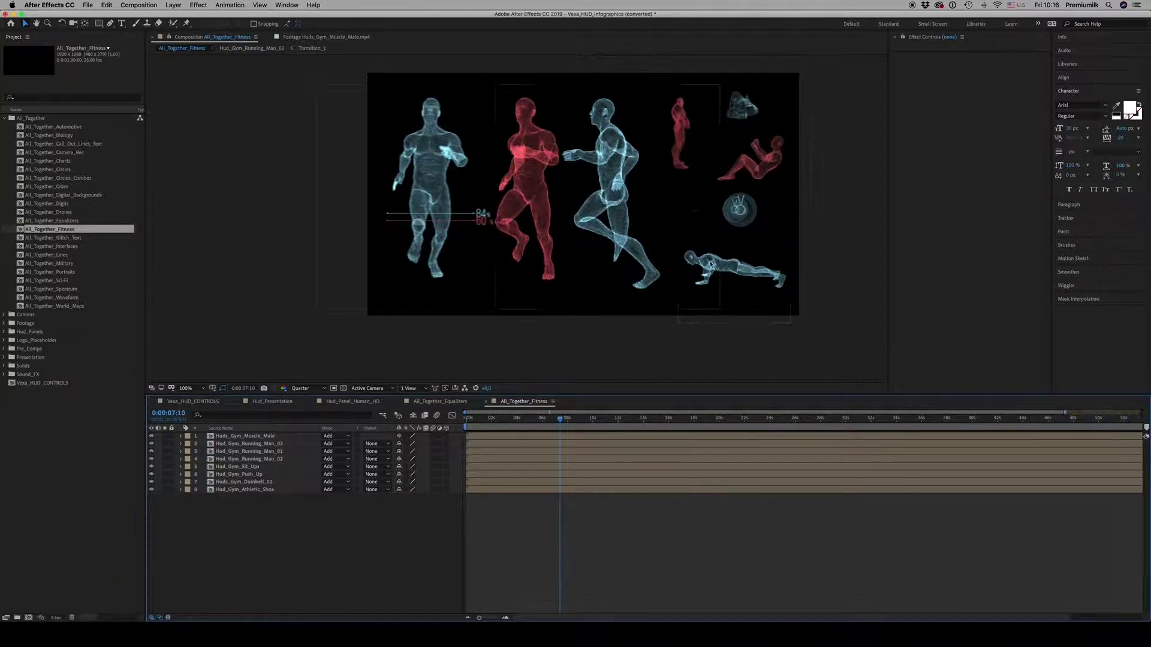
left_click_drag(560, 419, 532, 419)
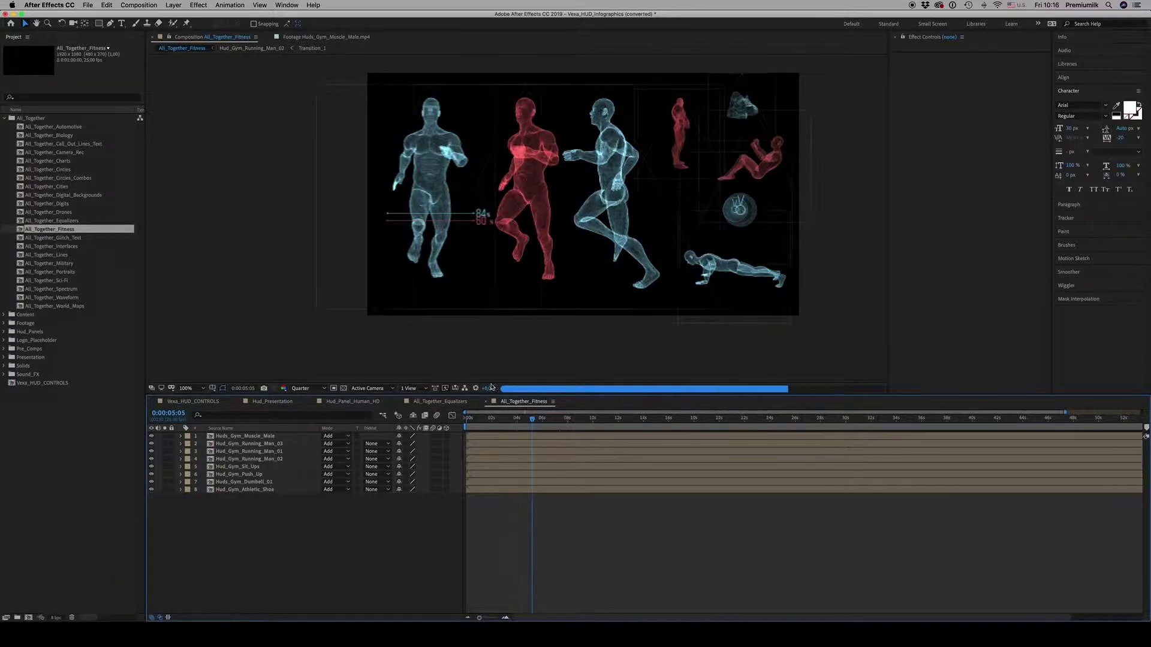
left_click(65, 240)
double_click(65, 240)
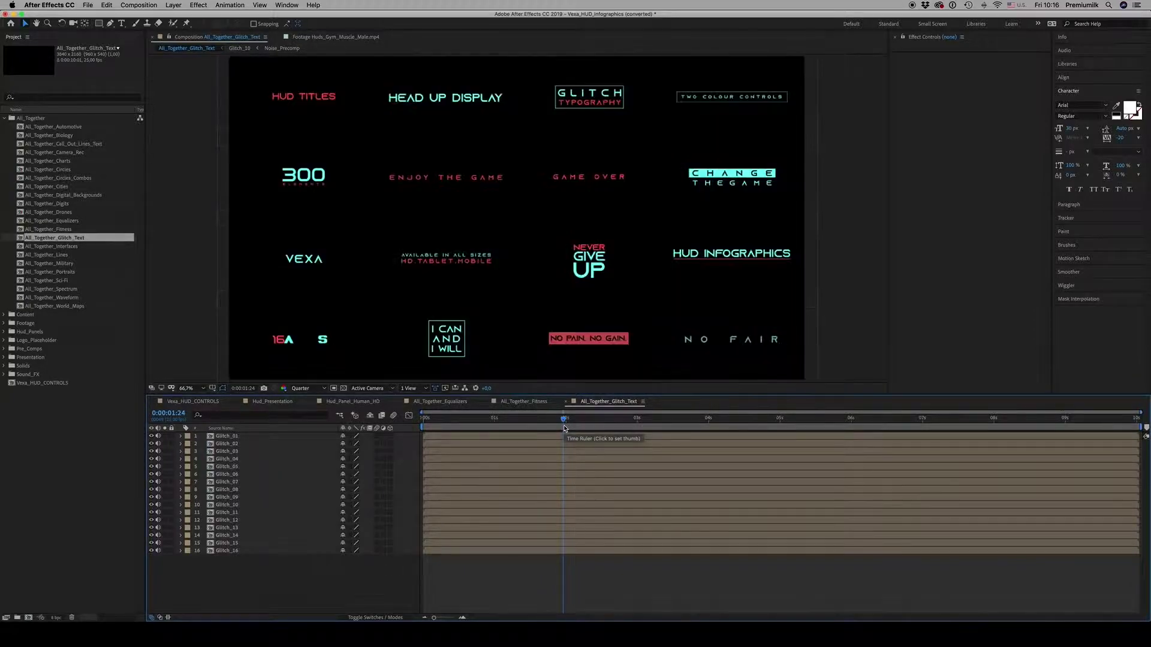
- Open the All_Together_Interfaces, Lines and Military comps, scrubbing in to view them
double_click(54, 247)
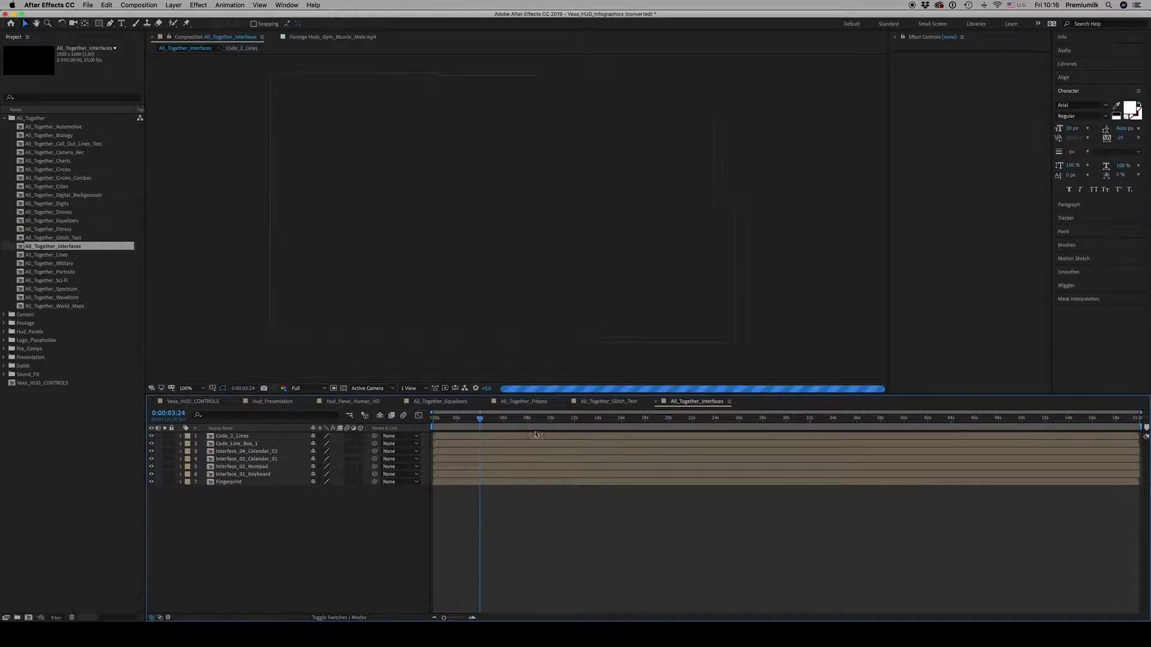
left_click(525, 419)
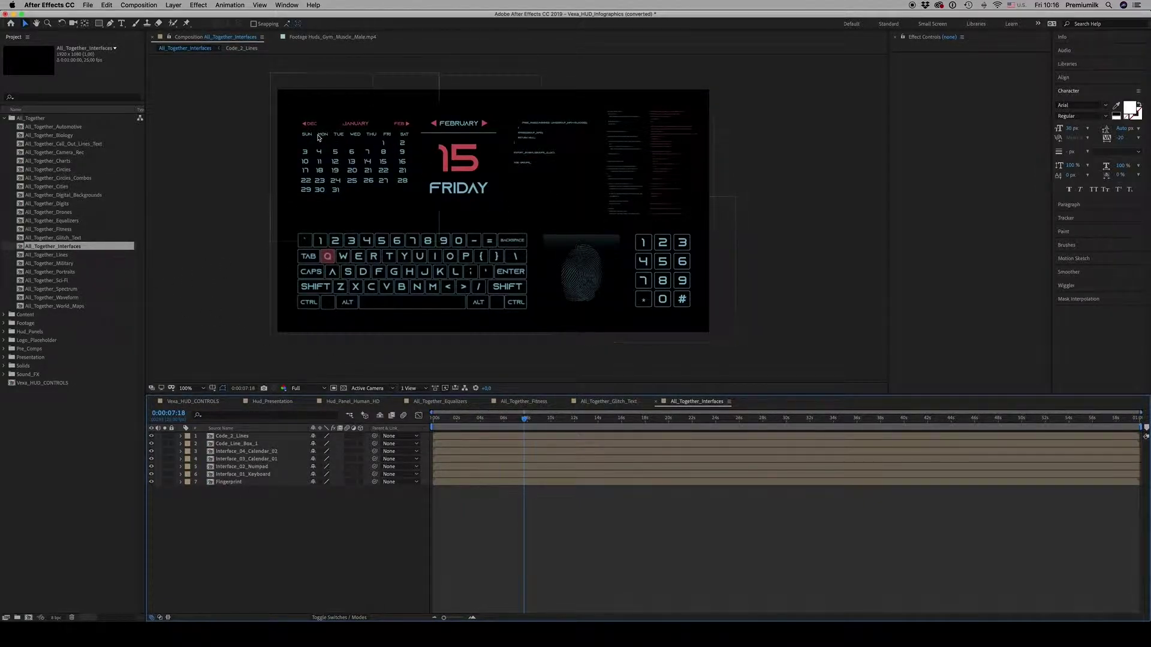
double_click(57, 256)
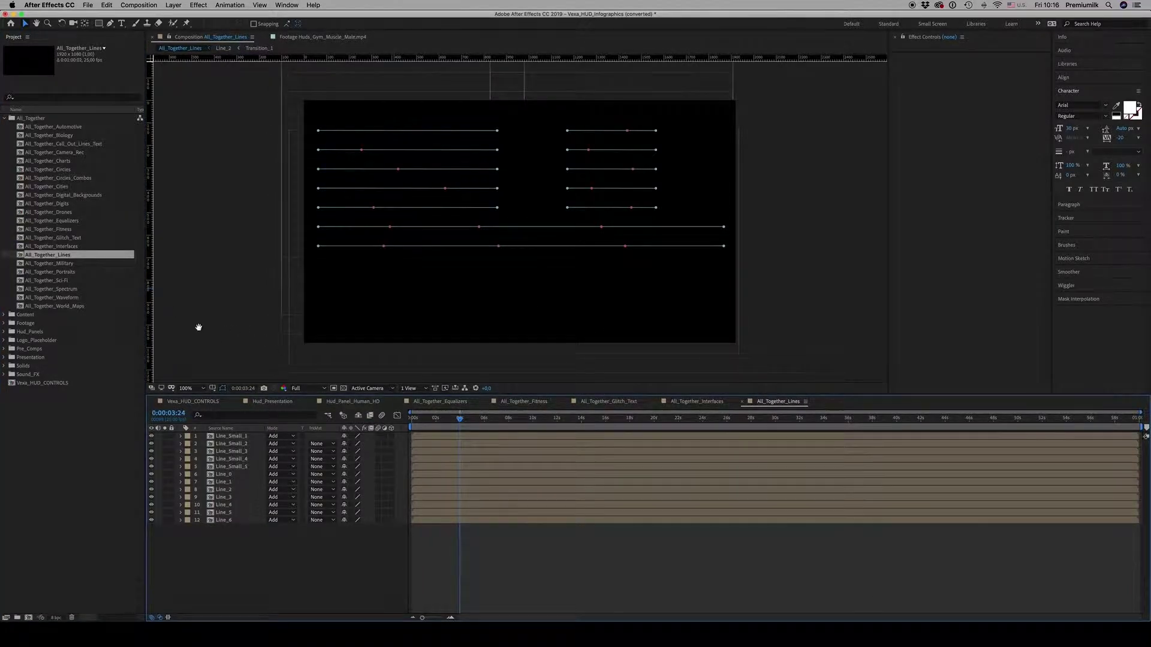
double_click(64, 265)
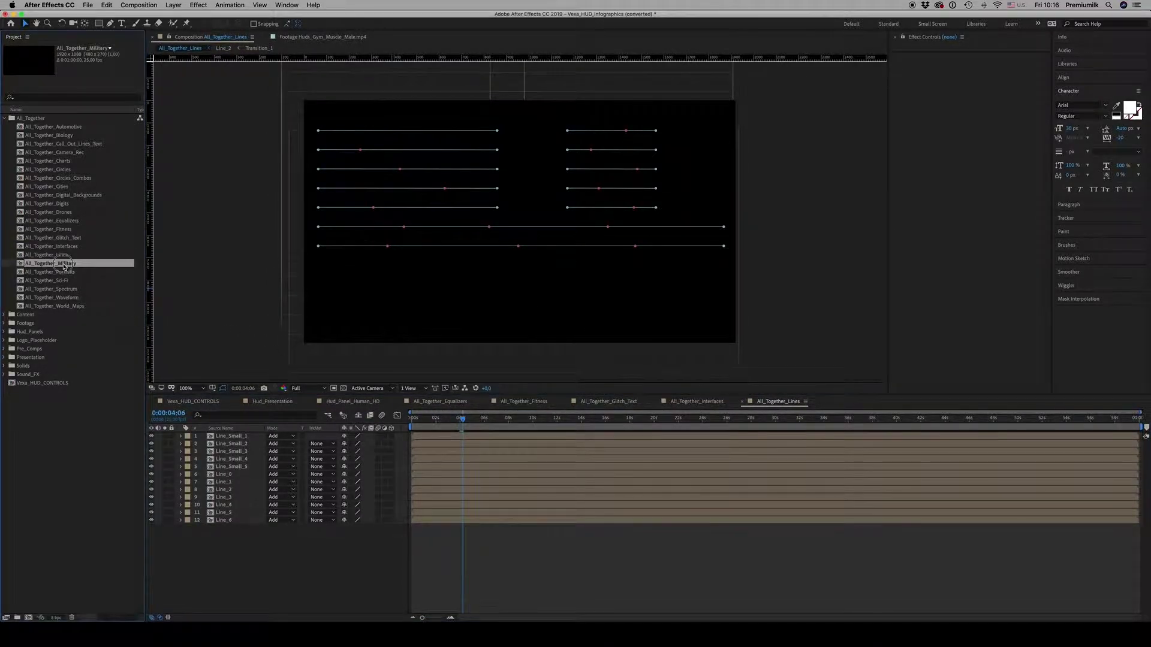
left_click(529, 420)
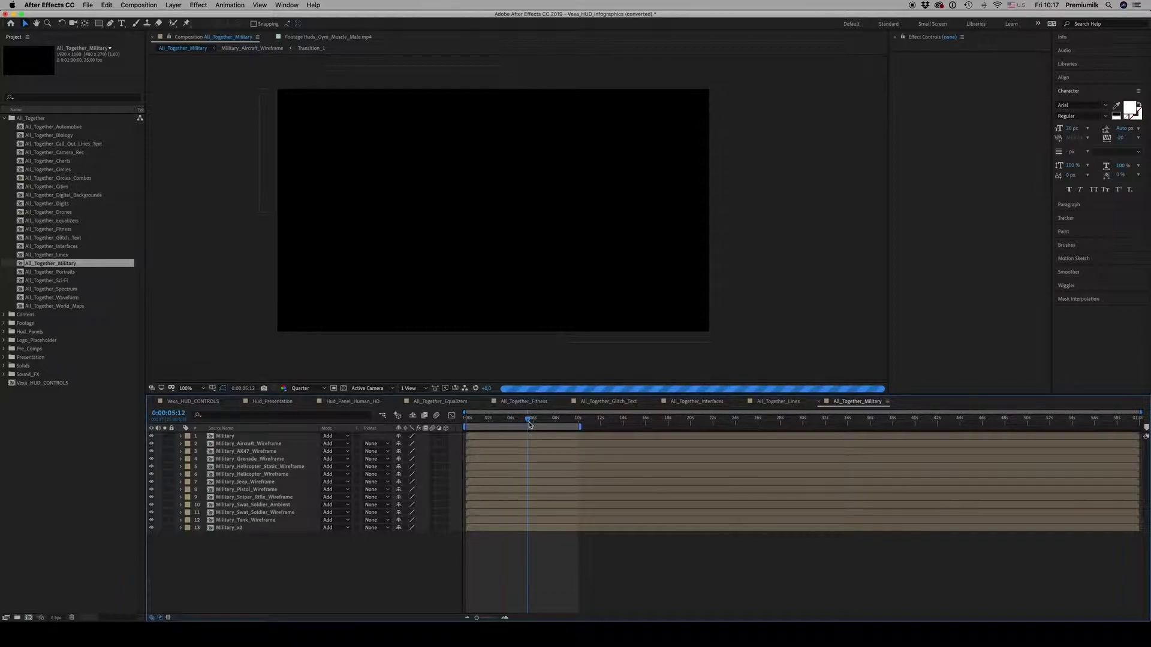
- Open the Portraits, Sci-Fi, Spectrum, Waveform and World_Maps comps, then collapse the All_Together folder
double_click(55, 273)
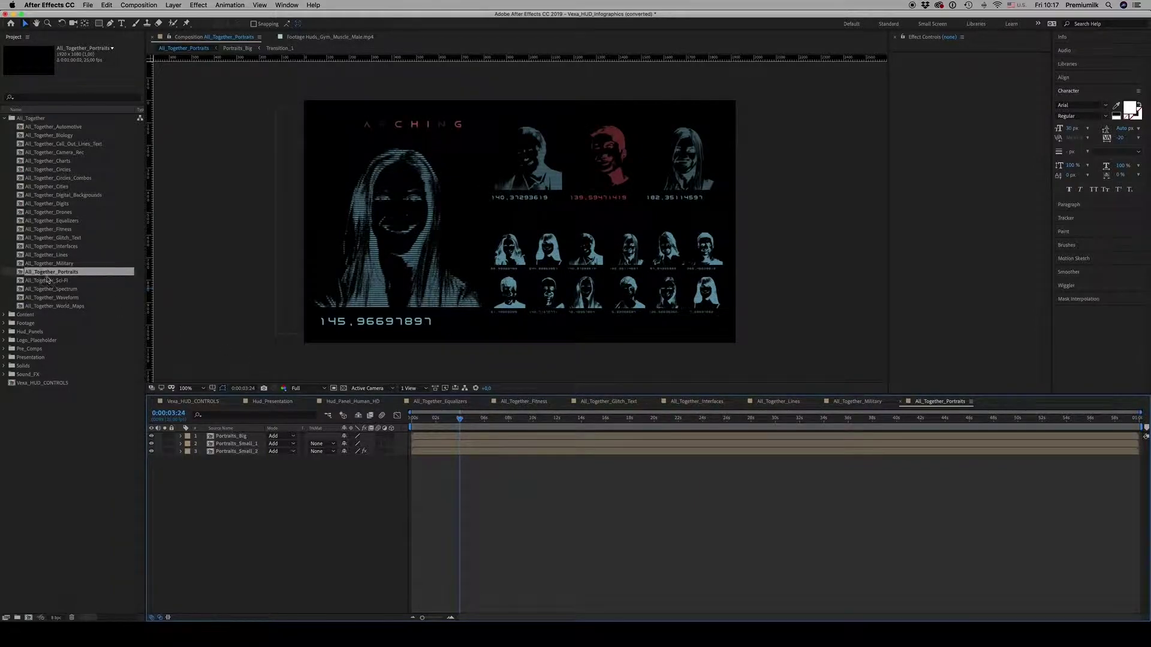
double_click(55, 282)
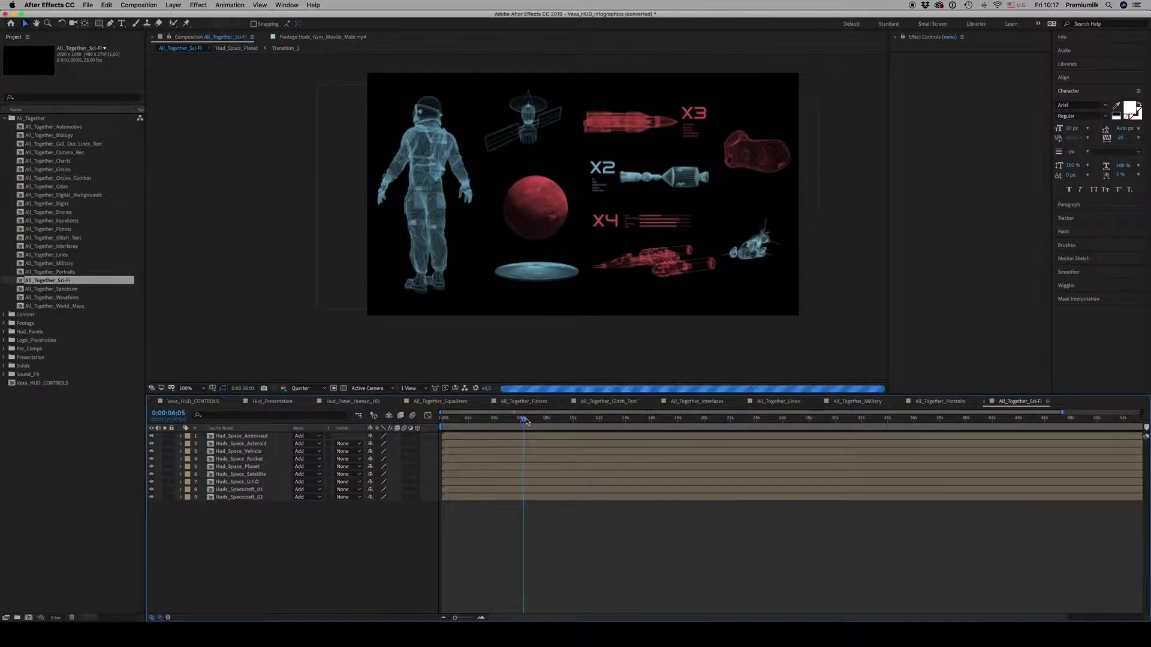
double_click(62, 290)
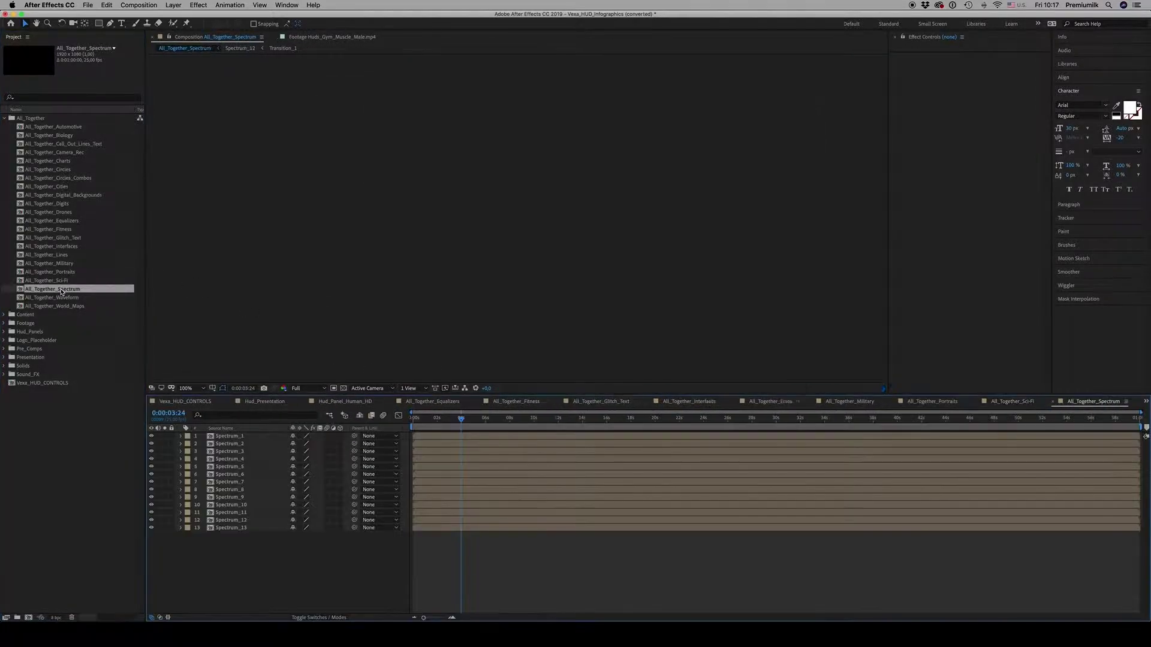
left_click(484, 426)
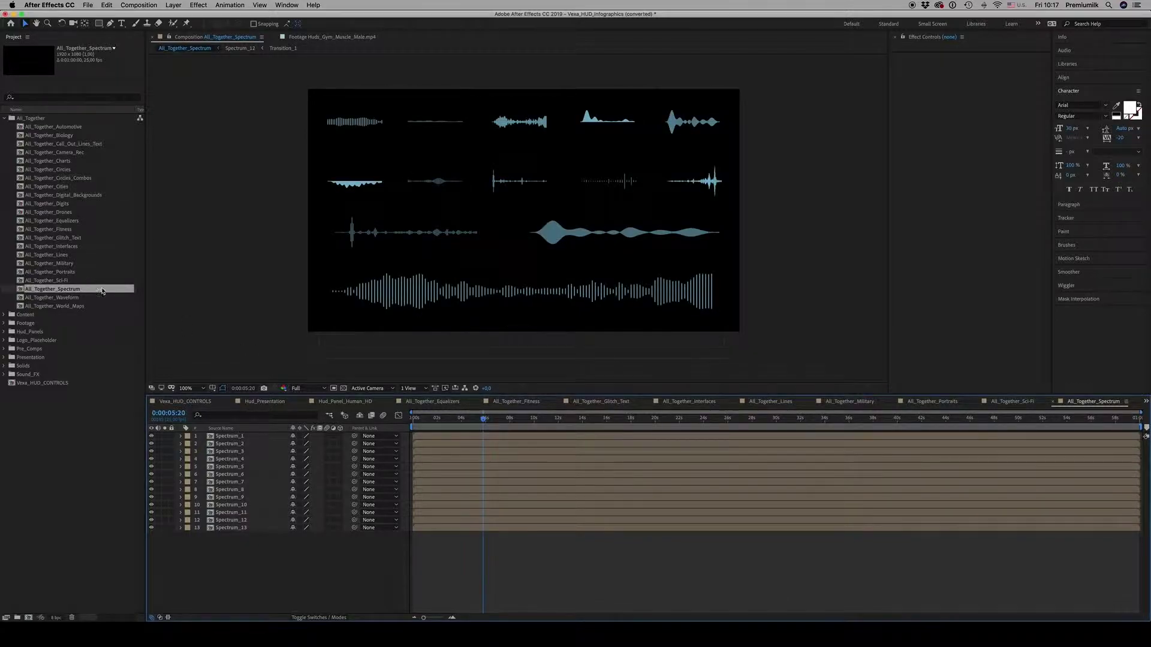
double_click(63, 298)
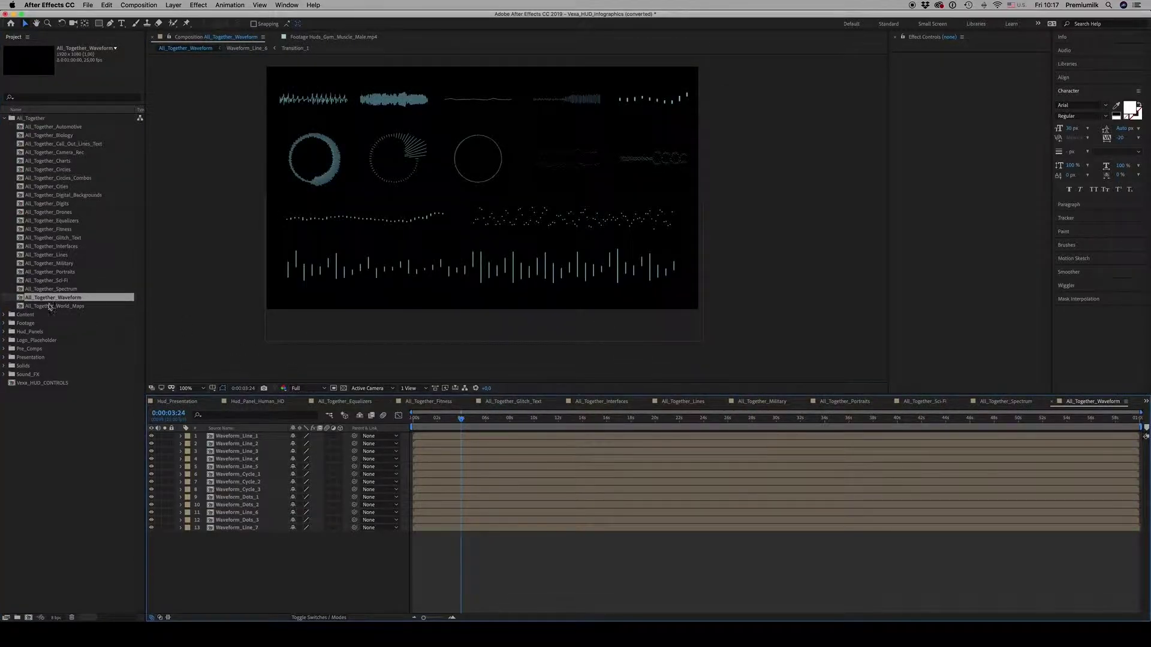
double_click(51, 306)
left_click(603, 425)
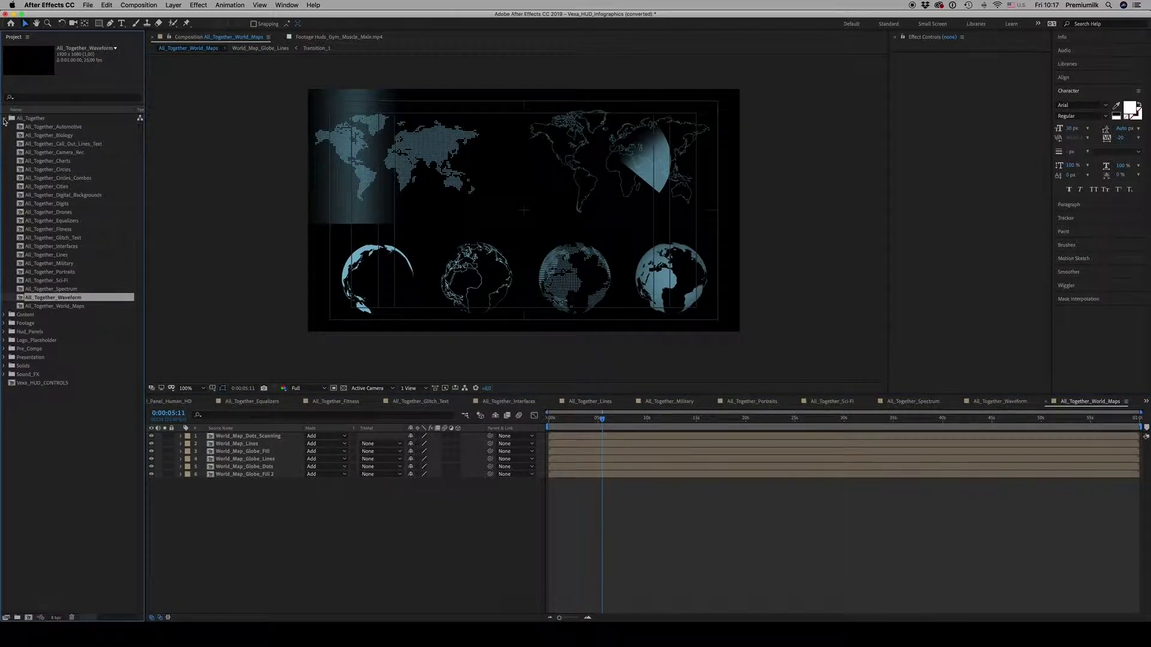
left_click(4, 118)
- Close every open All_Together element comp timeline and return to Hud_Presentation
left_click(555, 402)
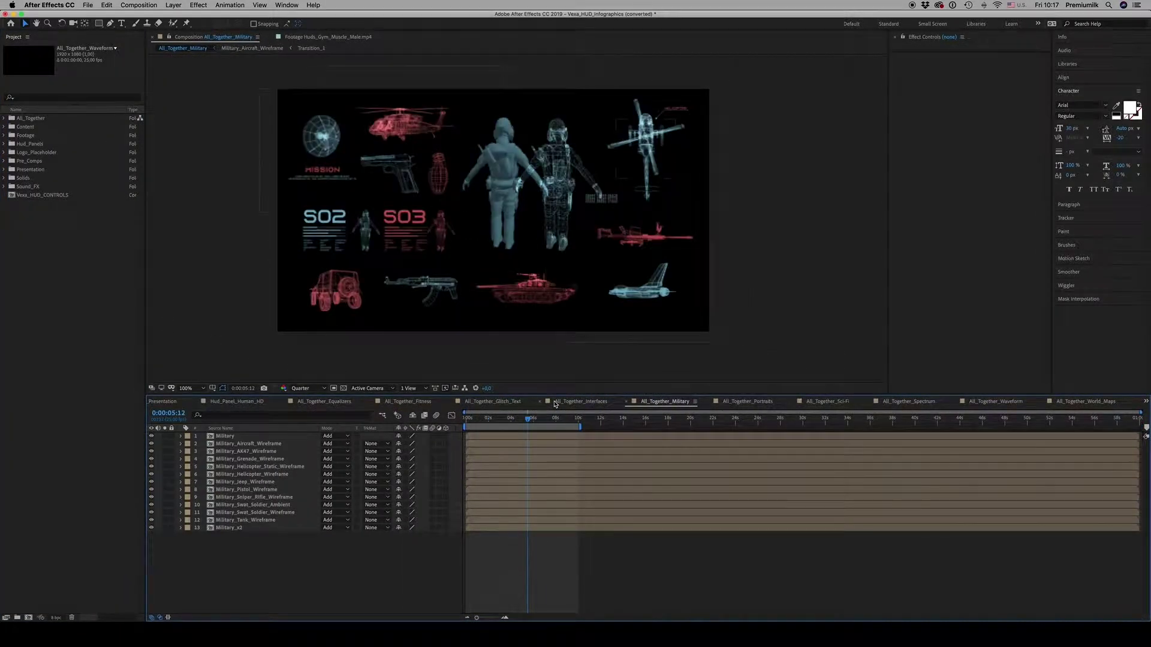
left_click(541, 402)
left_click(538, 401)
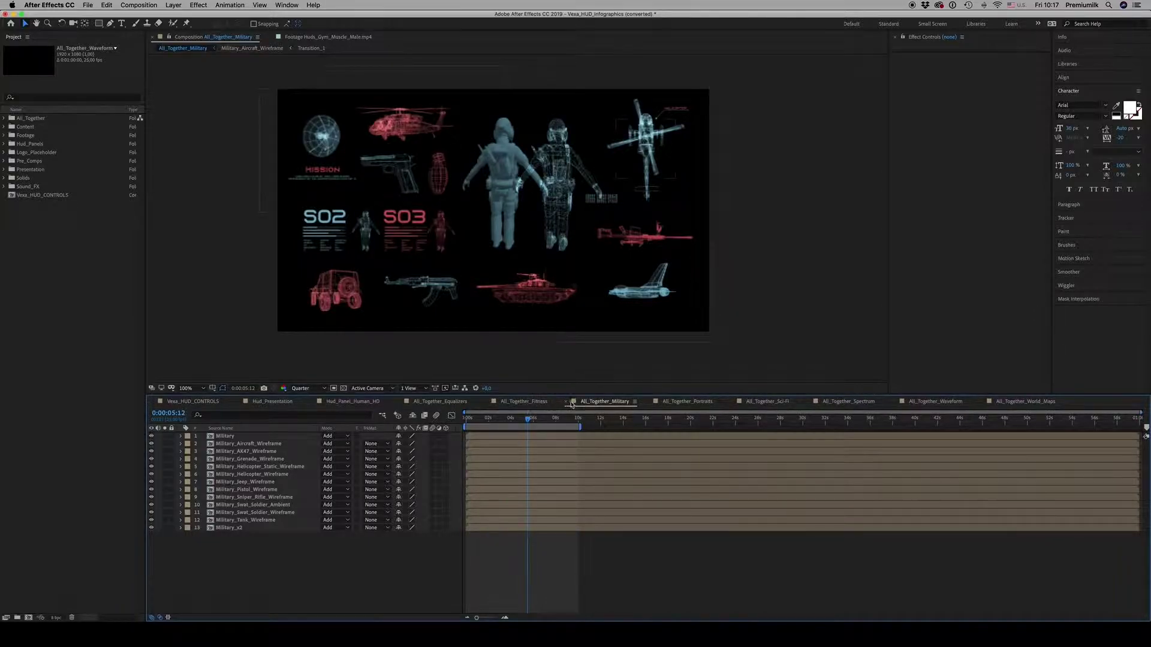
left_click(567, 403)
left_click(567, 402)
left_click(567, 402)
left_click(567, 402)
left_click(567, 402)
left_click(568, 403)
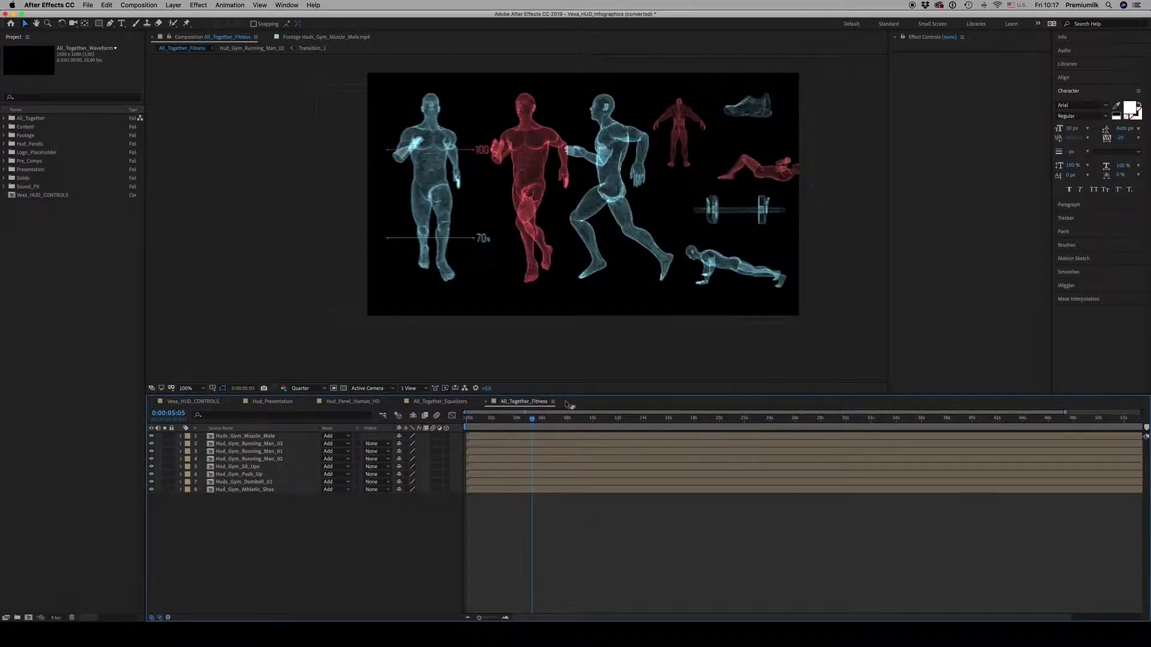
left_click(485, 401)
left_click(400, 402)
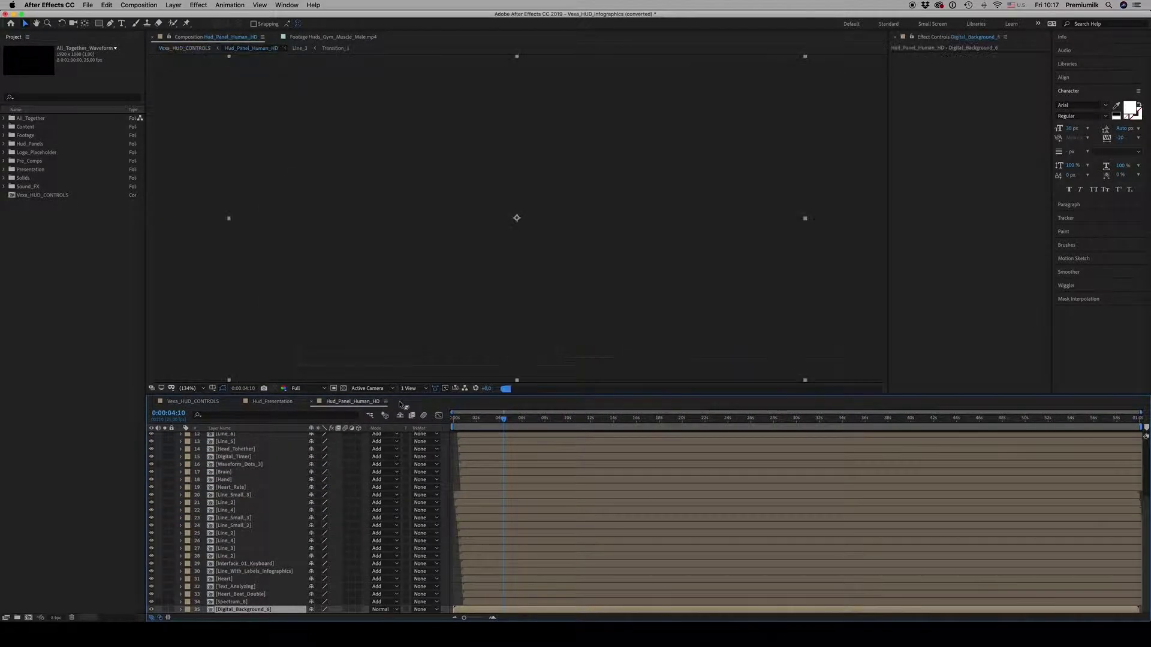
left_click(311, 402)
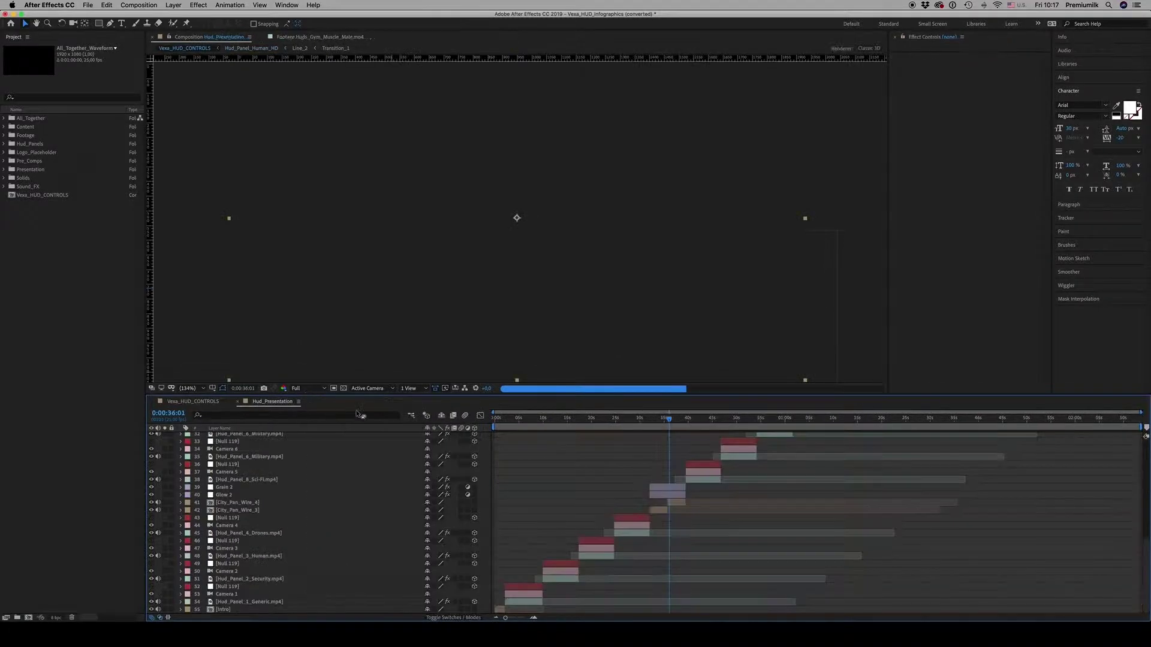
- Scrub Hud_Presentation to 0:01:29:09, showing the 189 KM/H gear D speedometer dashboard
left_click_drag(1145, 543, 1145, 440)
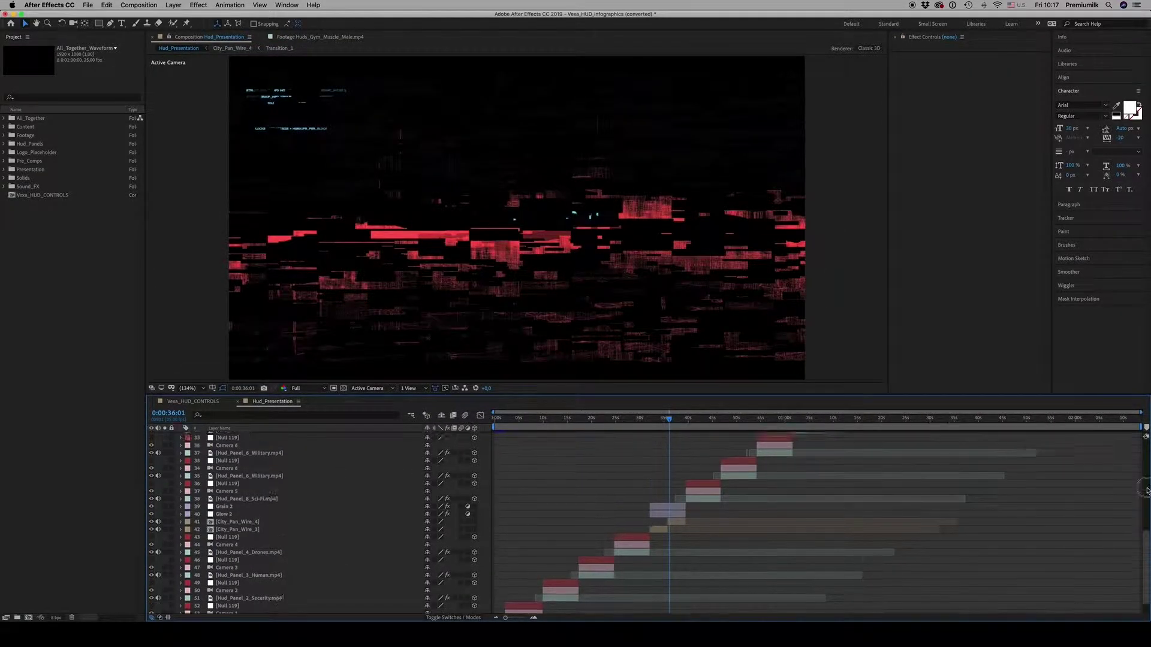
left_click(916, 418)
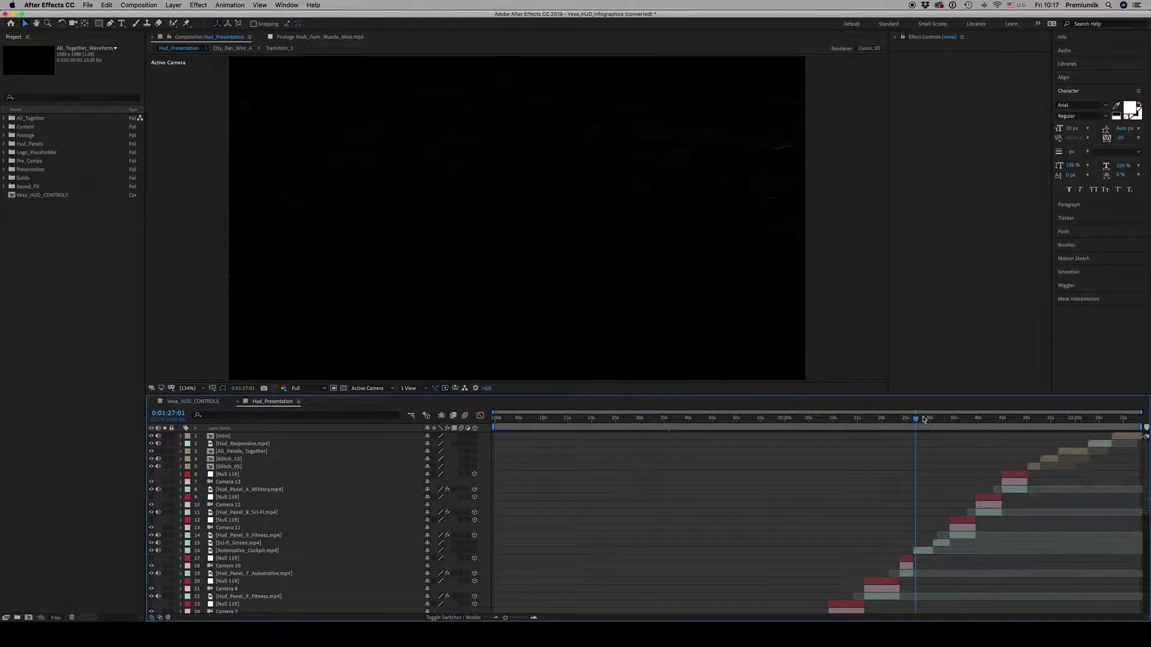
left_click(936, 419)
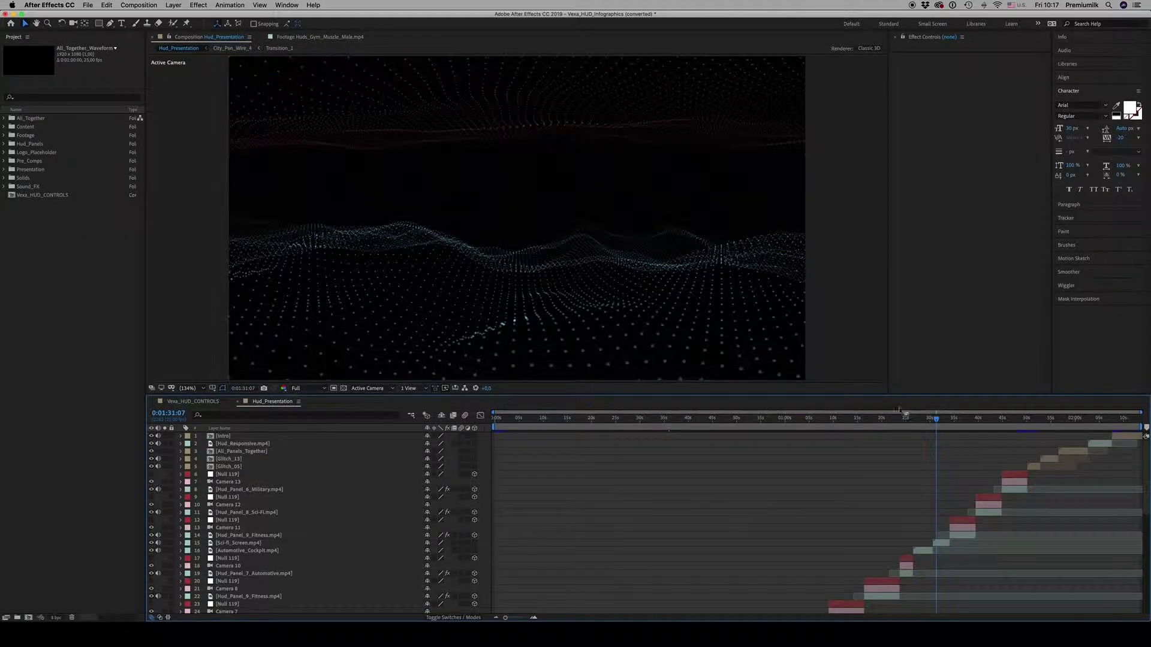
left_click(941, 419)
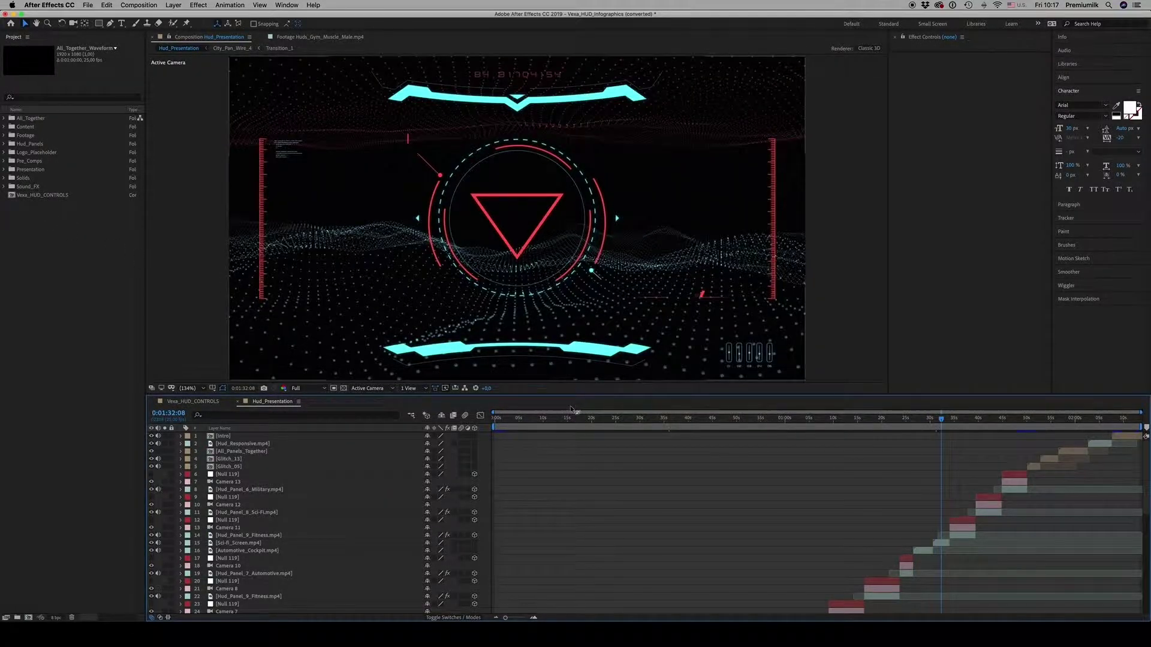
left_click(927, 419)
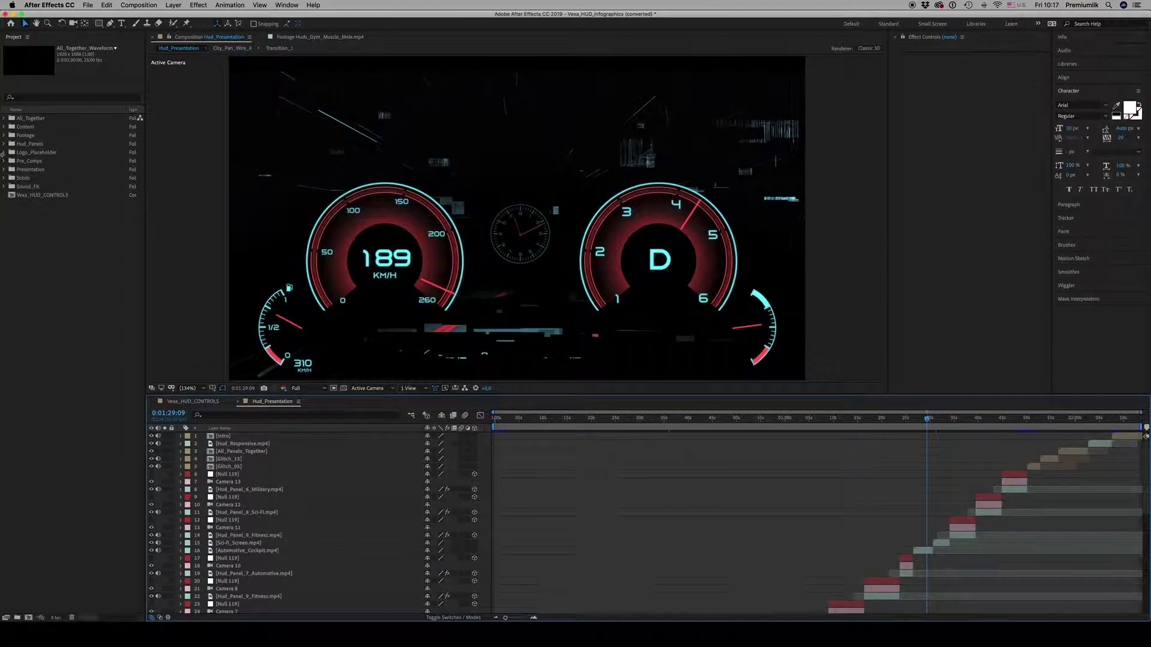
left_click(5, 119)
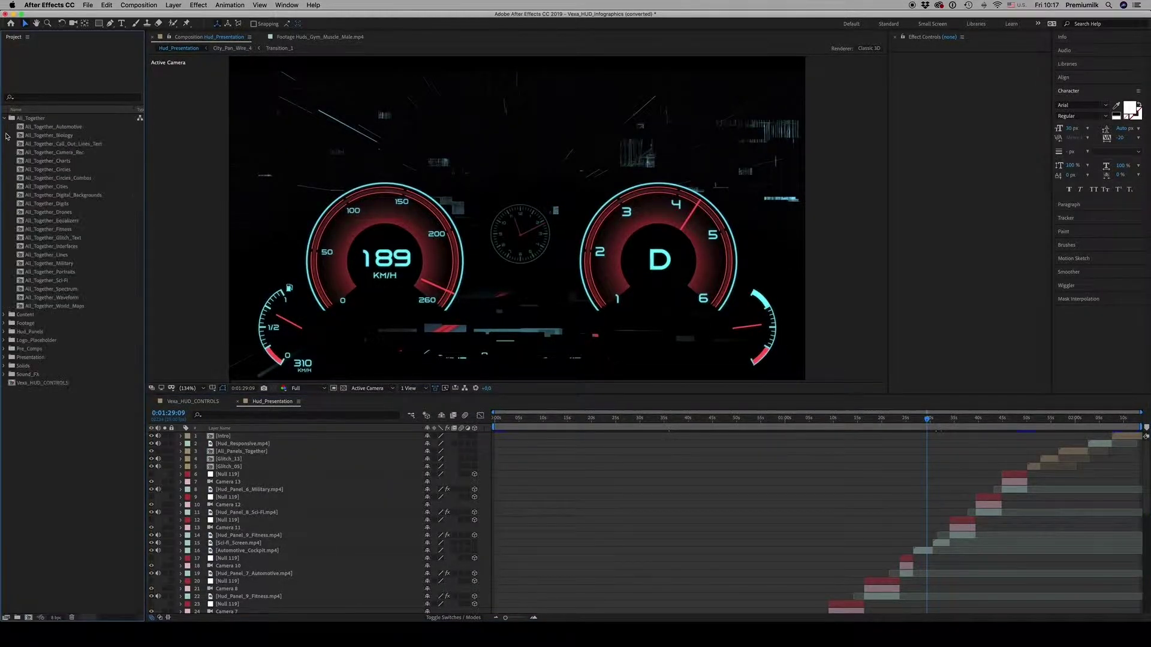
- Expand Content > Automotive, open Automotive_Cockpit and toggle the Cockpit_Precomp gauges off and on
left_click(5, 119)
left_click(4, 127)
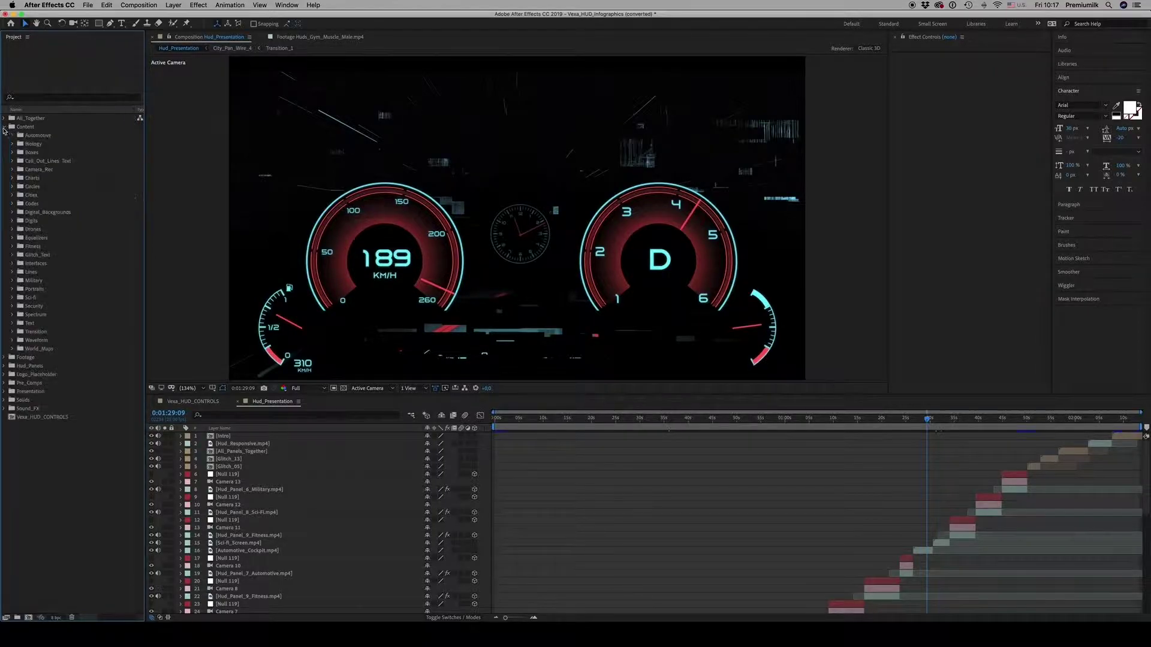
left_click(12, 136)
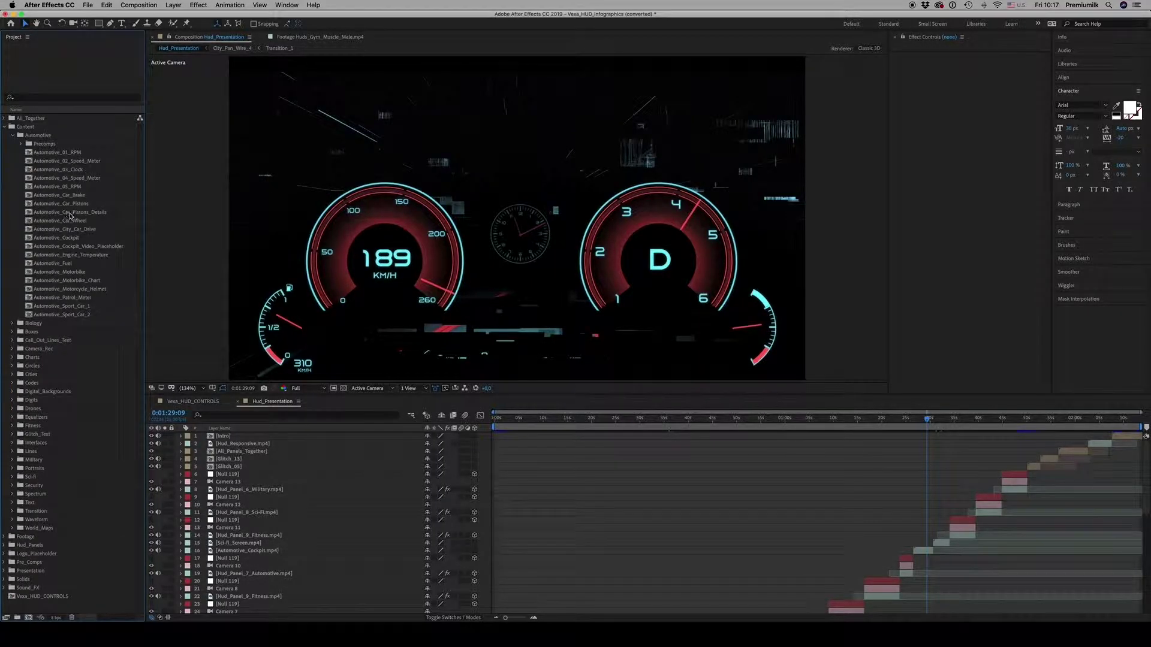
double_click(71, 239)
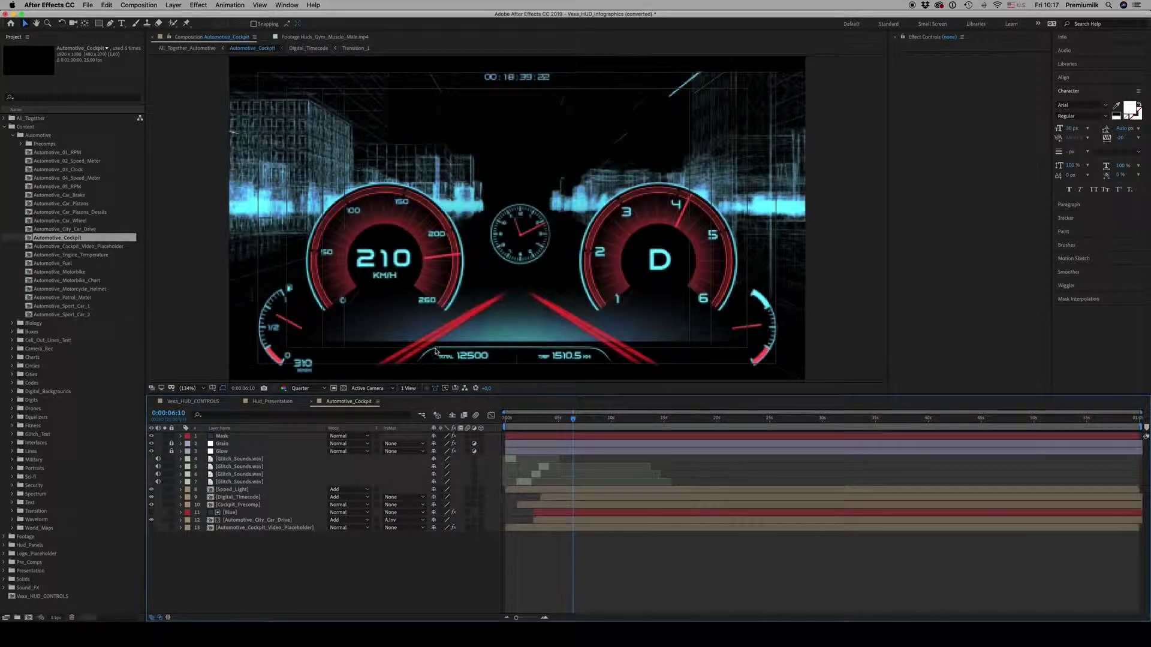
left_click(151, 505)
left_click(152, 504)
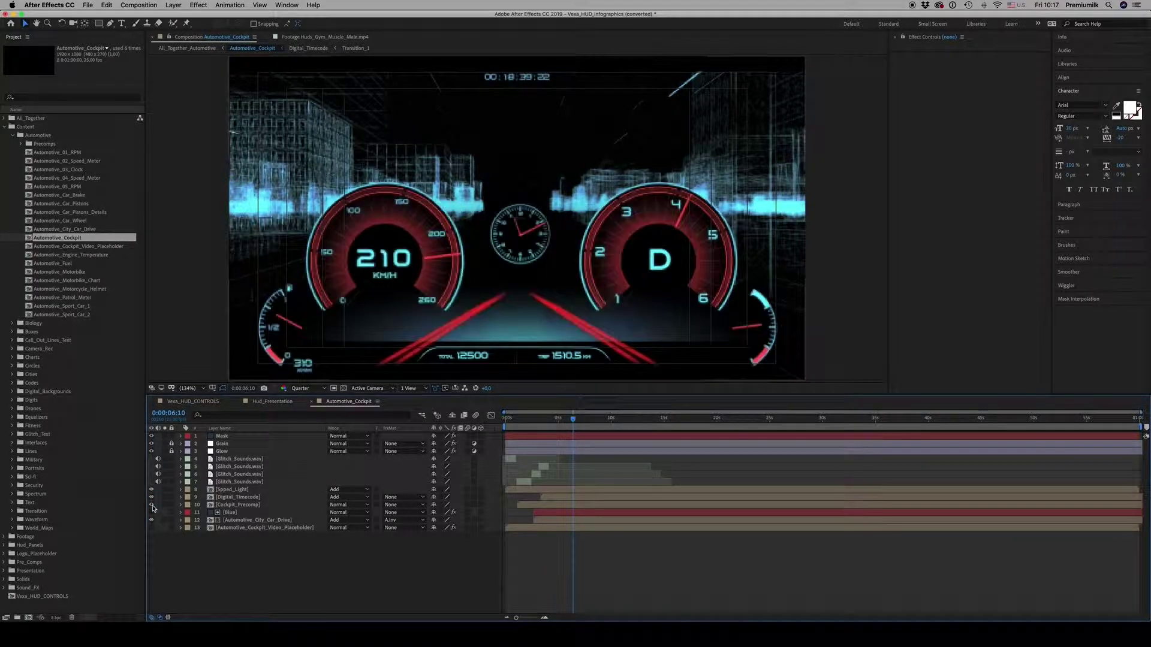
- Inspect the Spped_Light precomp, then open and play Automotive_City_Car_Drive
double_click(234, 489)
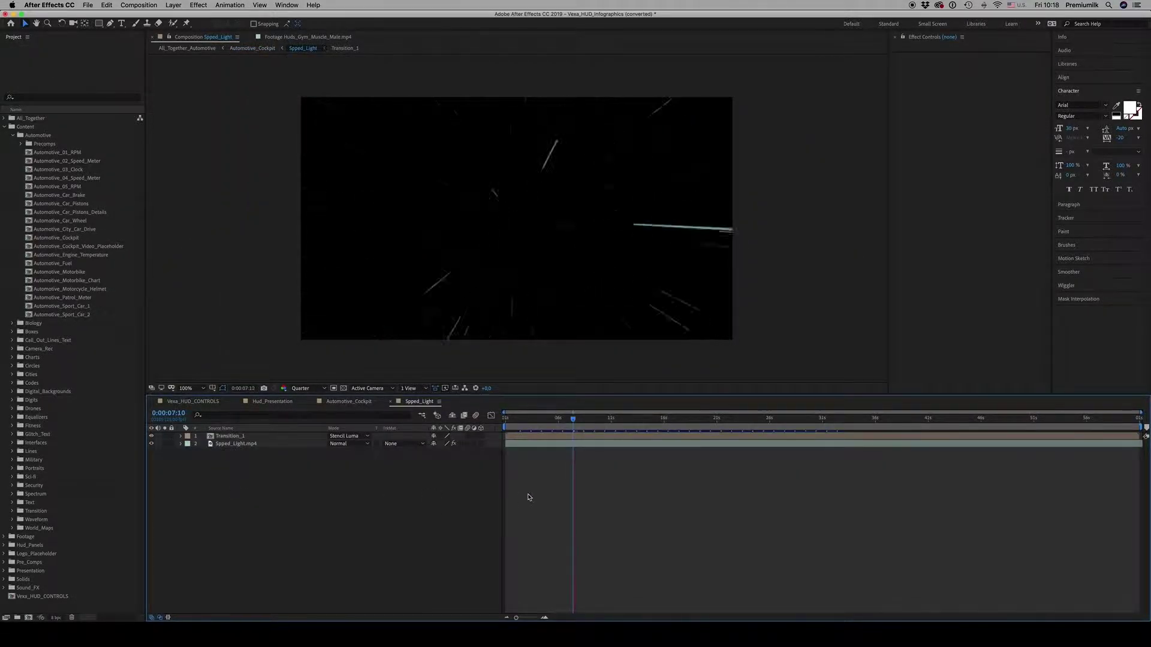
left_click(391, 401)
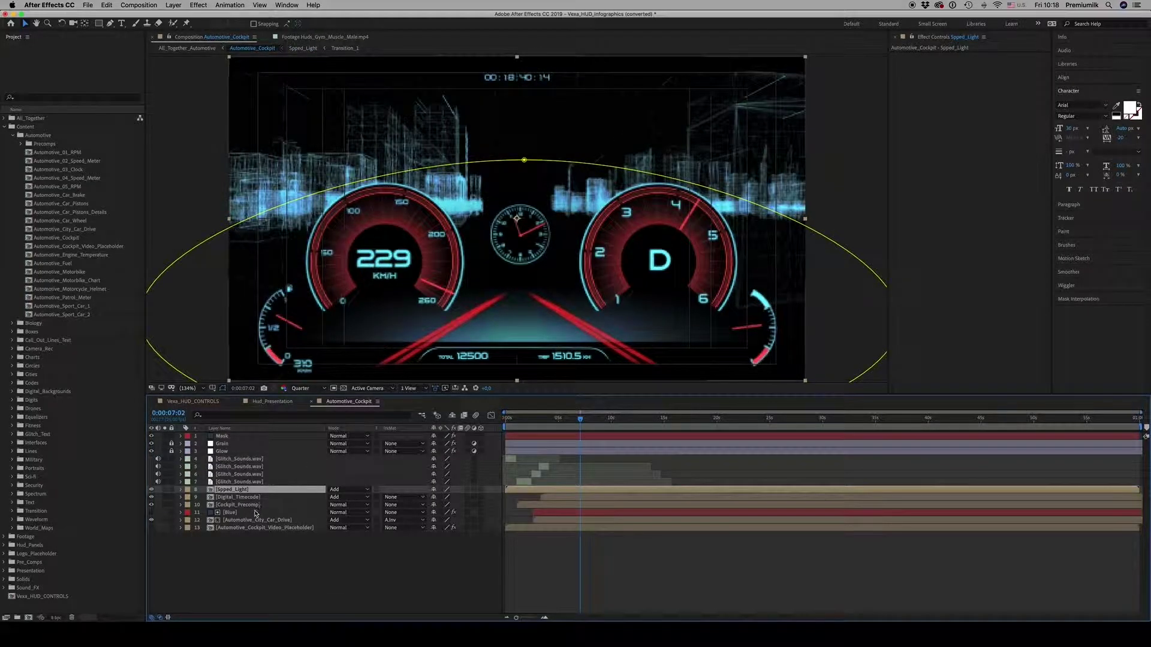
left_click(239, 497)
left_click(243, 507)
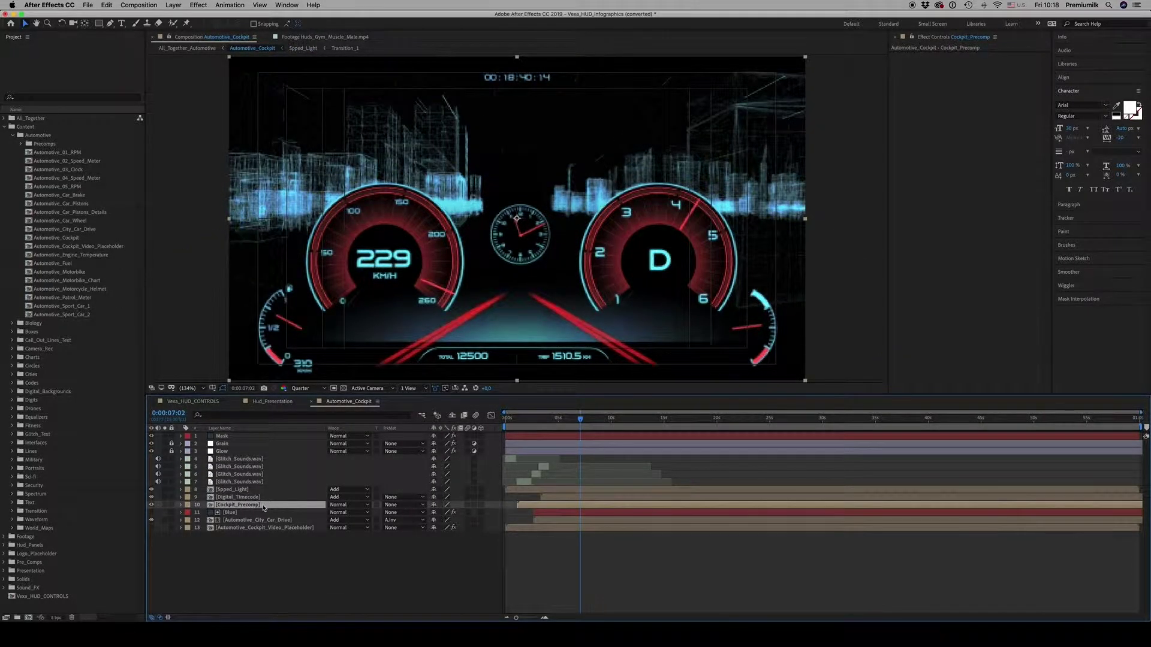
double_click(250, 519)
key("space")
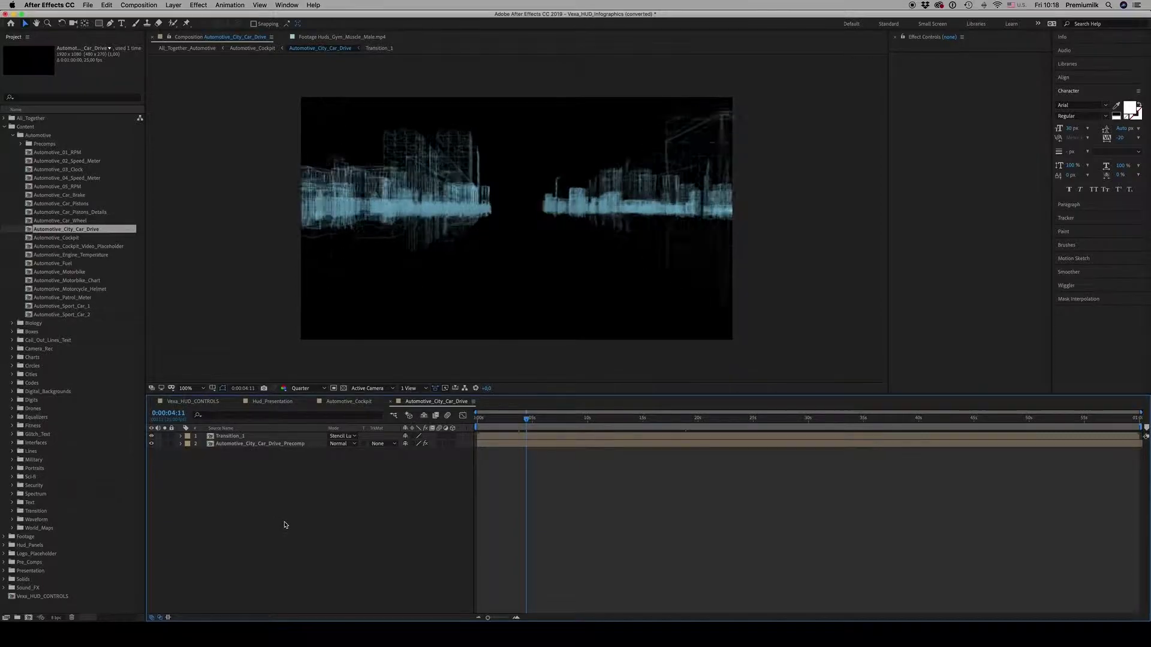
- Close the City_Car_Drive and Automotive_Cockpit comps, collapse Automotive, and return to Hud_Presentation
left_click(391, 402)
left_click(311, 402)
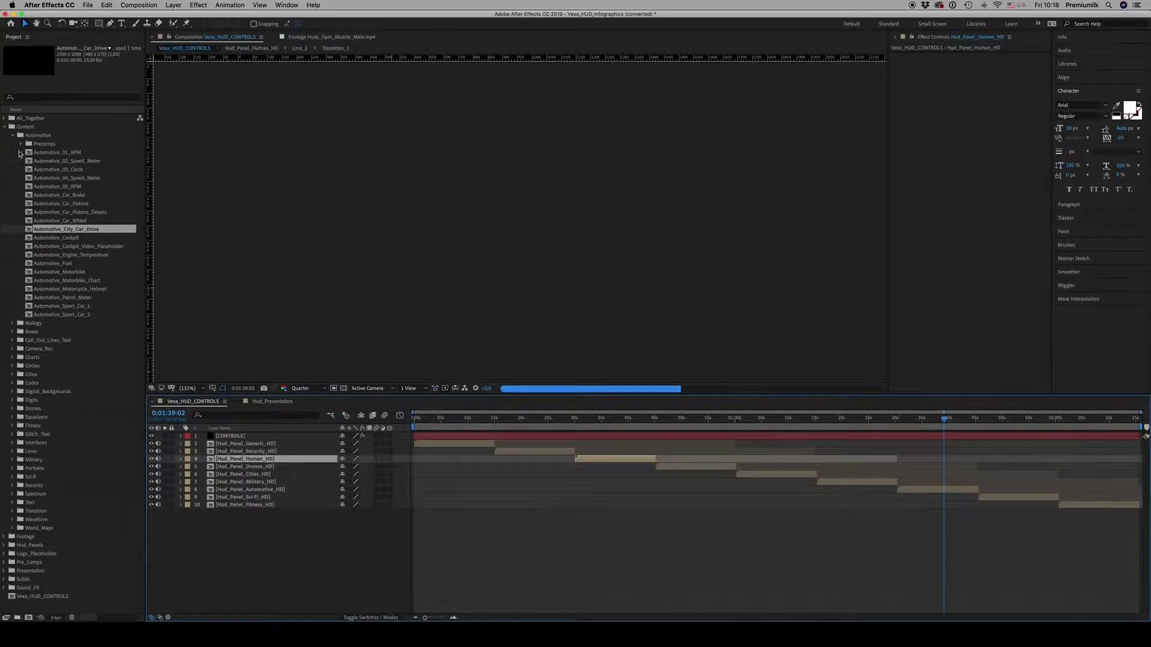
left_click(15, 137)
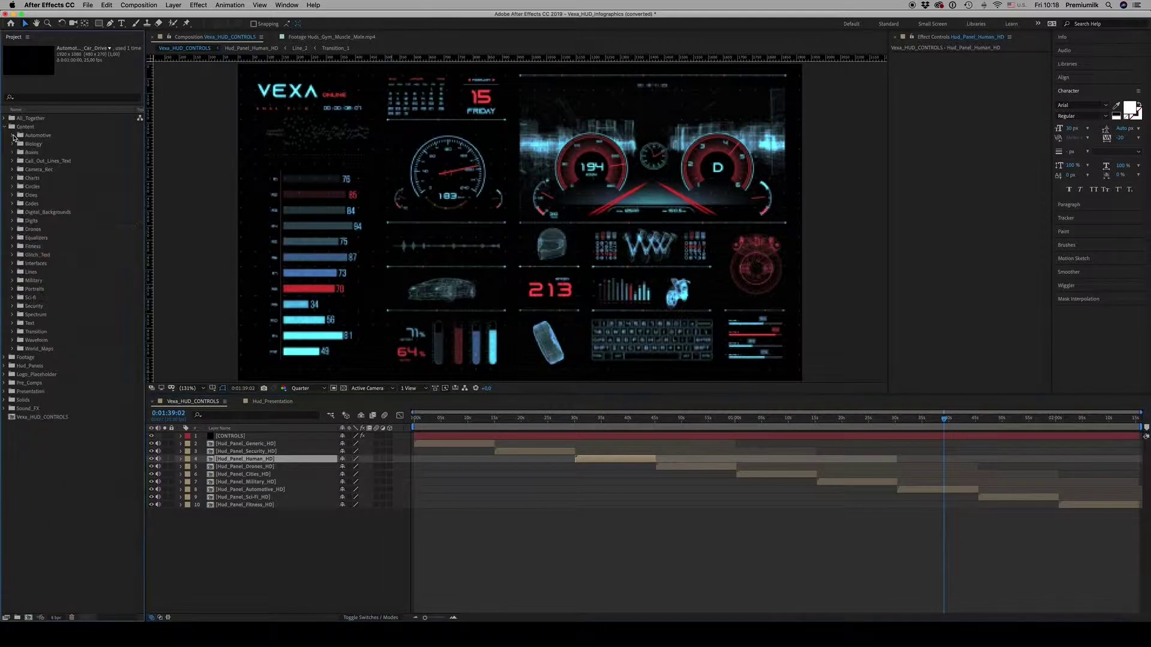
left_click(574, 521)
left_click(278, 401)
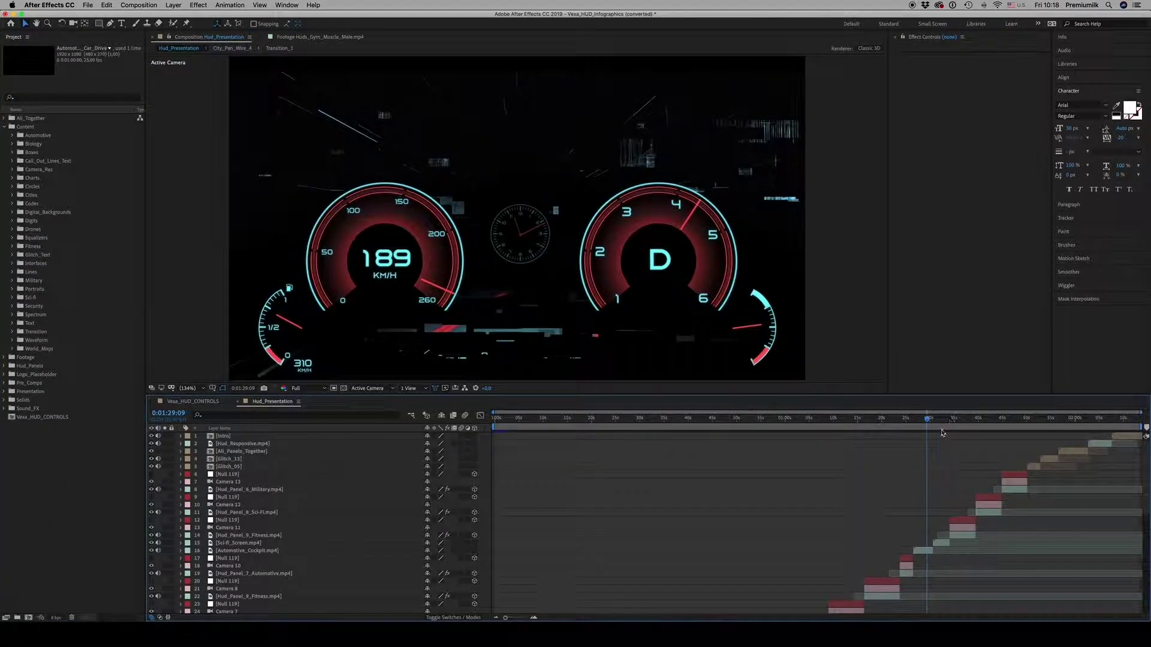
- View the sci-fi HUD scene near 1:32, then the red drone and TARGET LOCKED scenes
left_click_drag(935, 420, 942, 419)
left_click(943, 543)
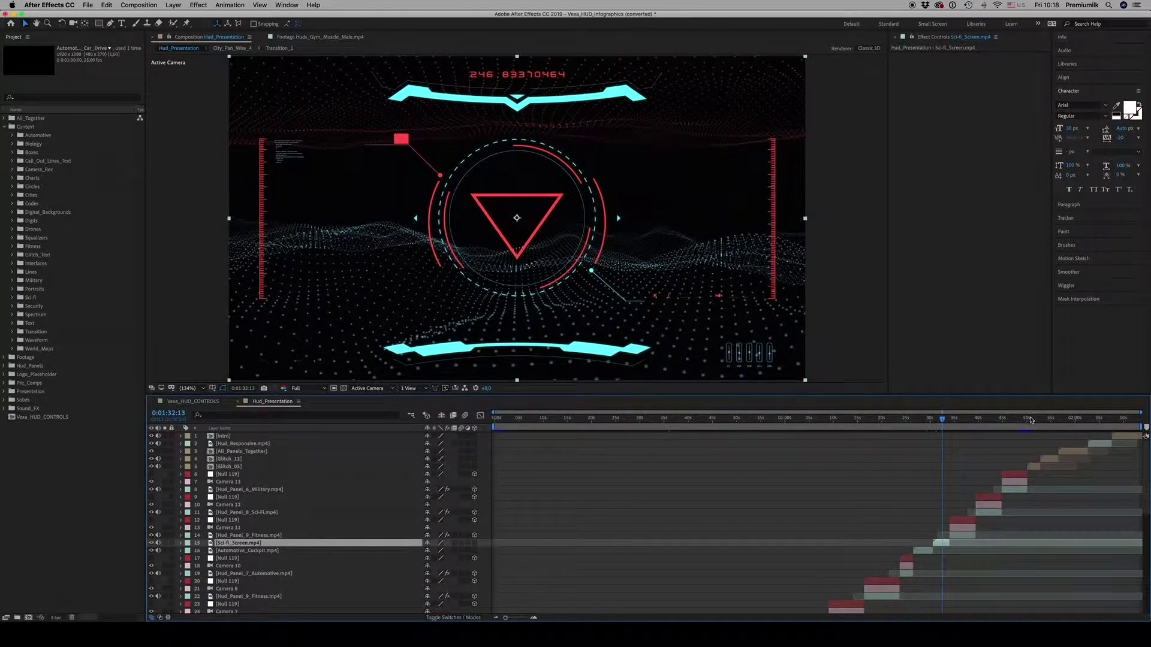
scroll(897, 476, "down", 6)
left_click(802, 419)
left_click(819, 421)
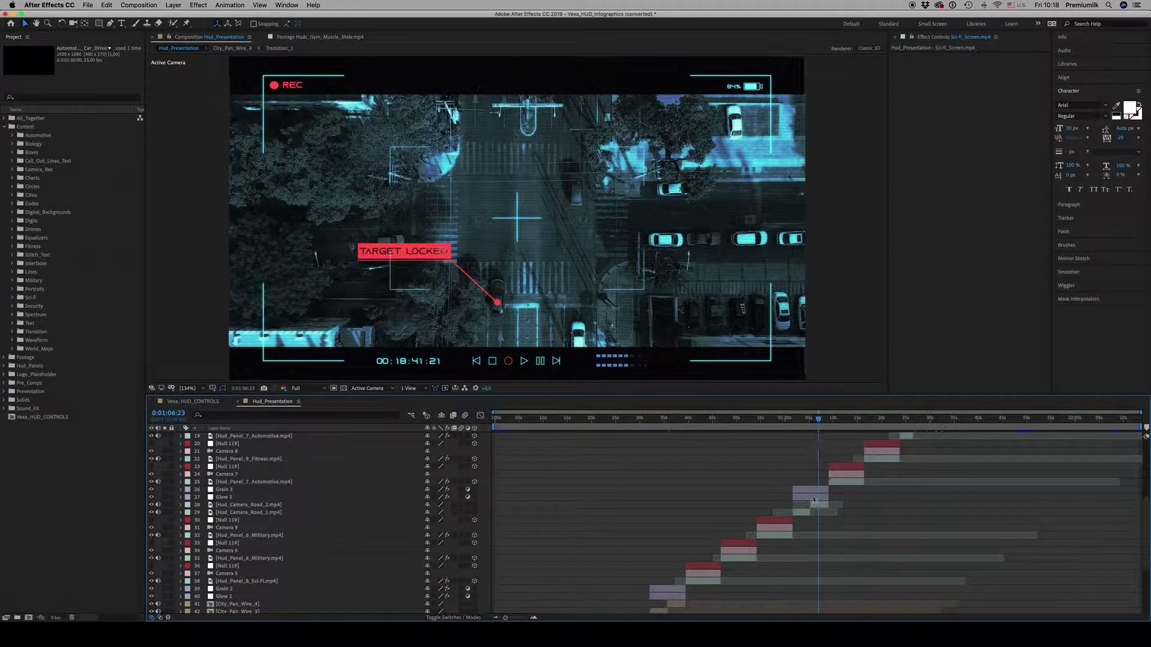
left_click(803, 420)
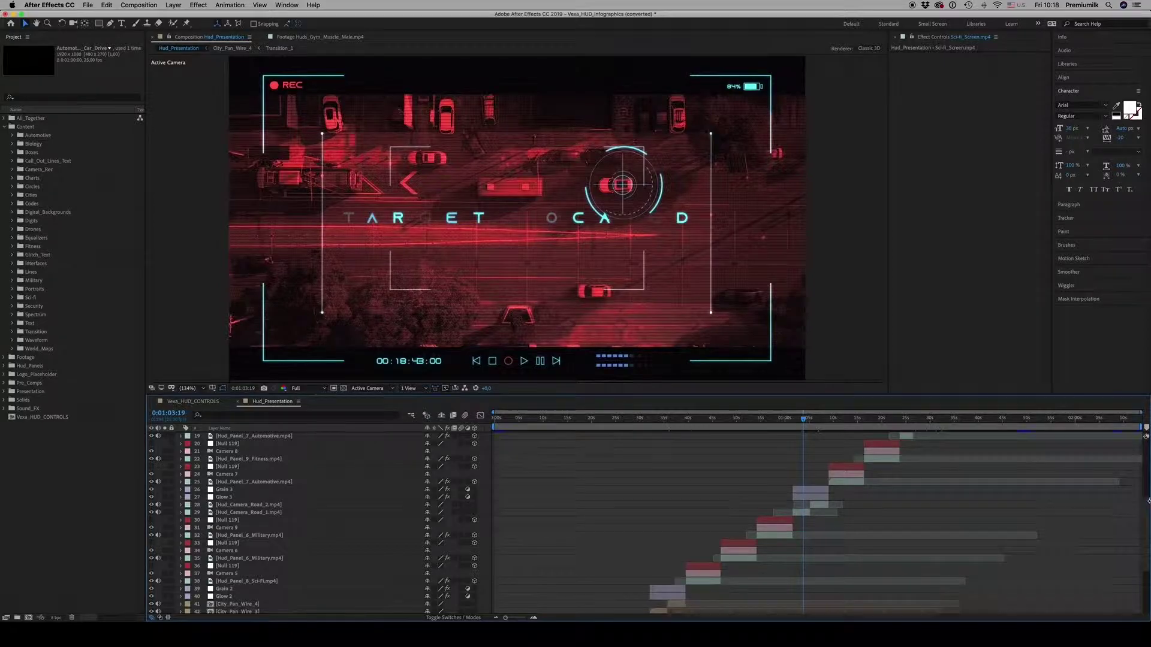
- View the red skyline and SCANNING city scenes, then return to the VEXA logo at 0:00:01:08
scroll(733, 484, "down", 3)
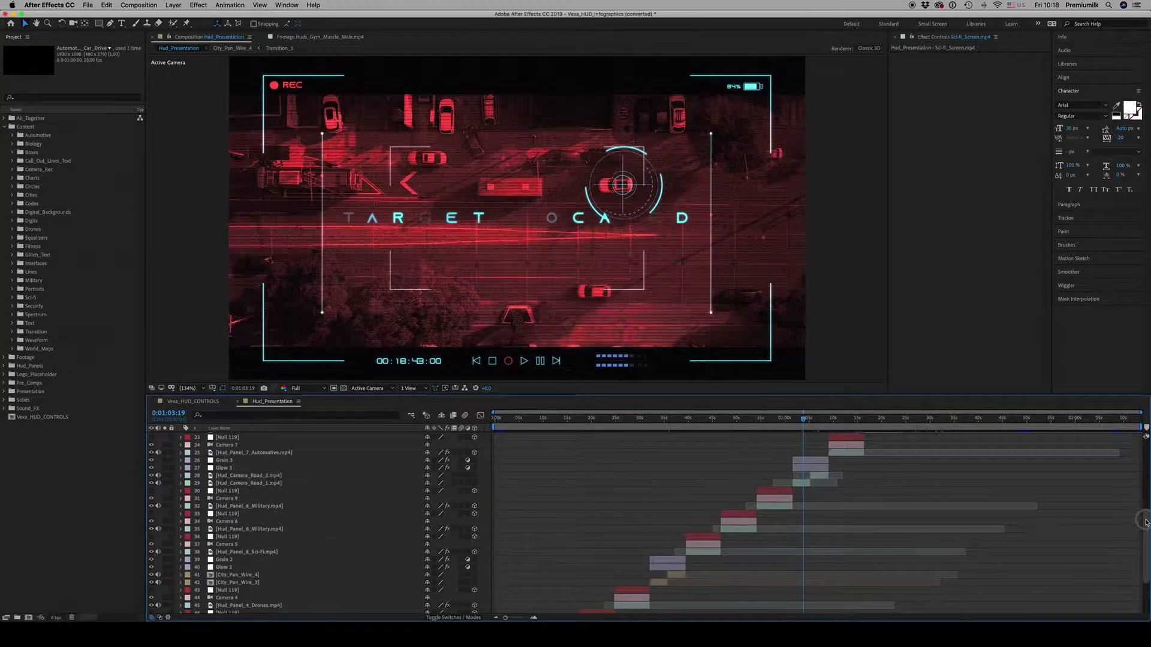
left_click(671, 425)
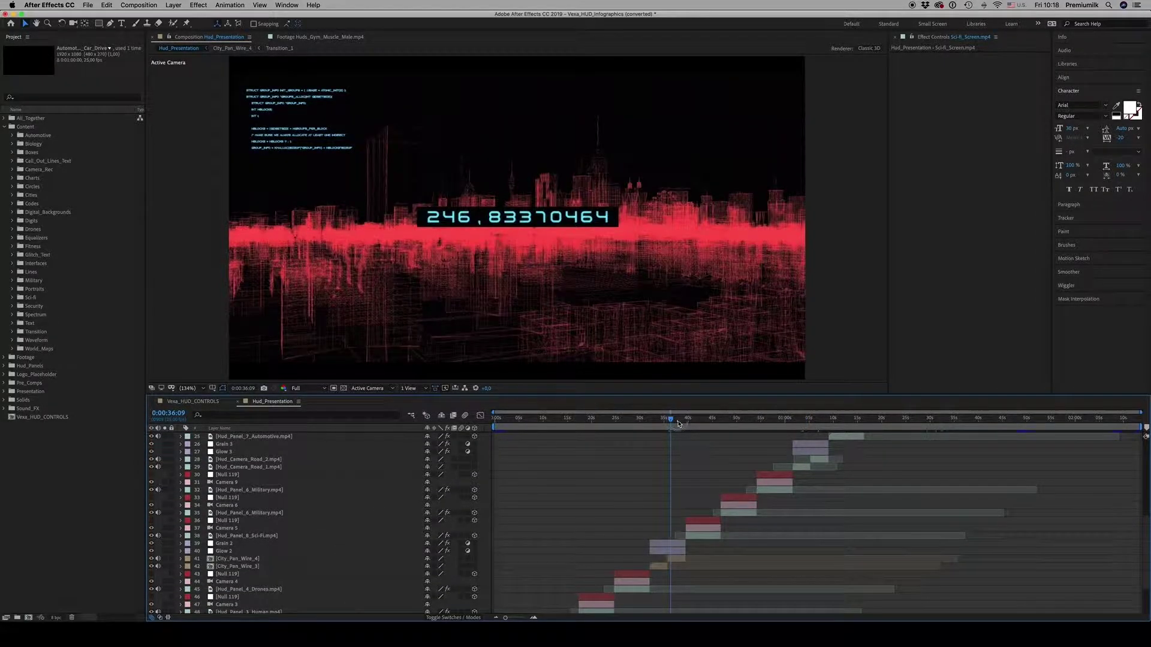
left_click(653, 424)
left_click(654, 424)
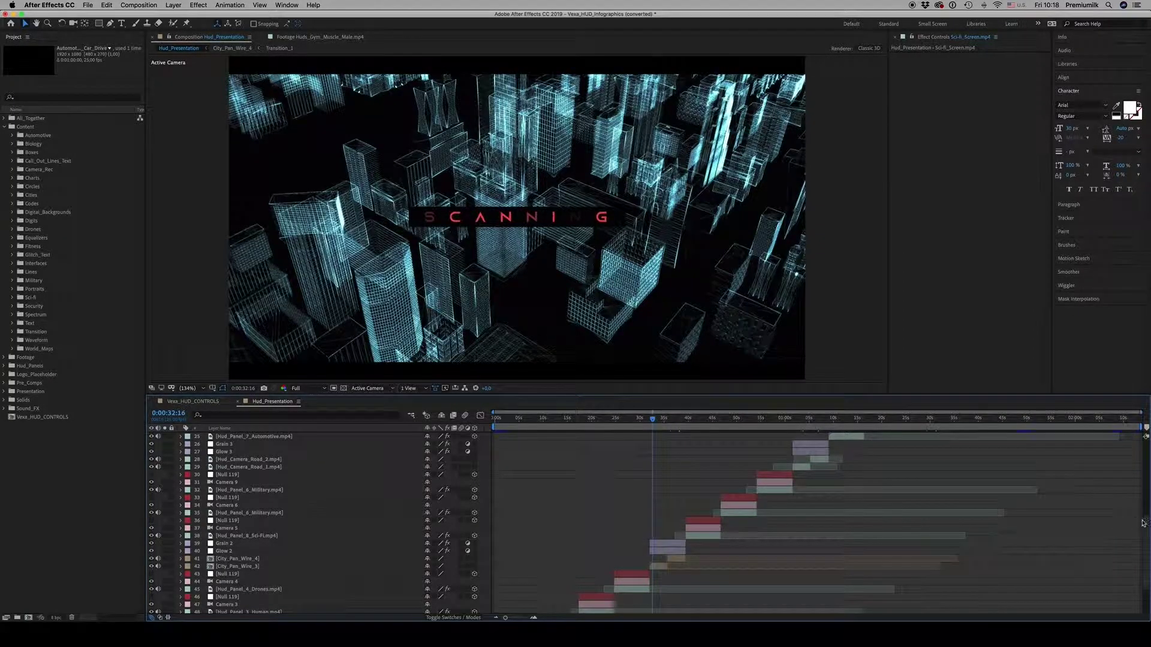
scroll(1132, 522, "down", 3)
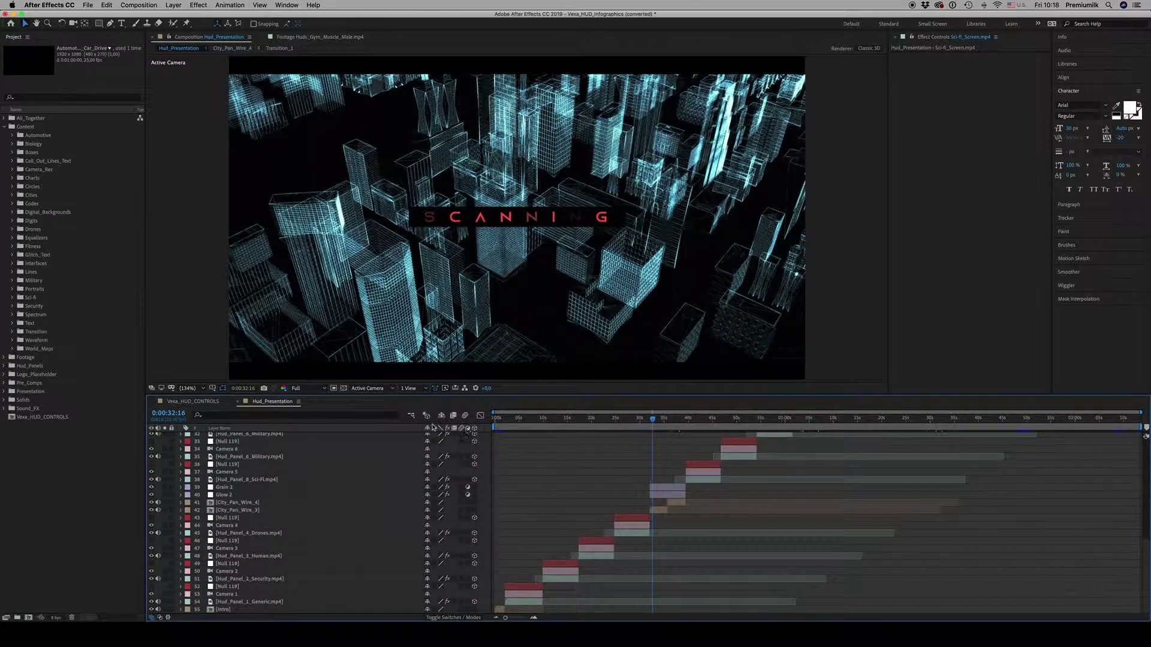
left_click(501, 424)
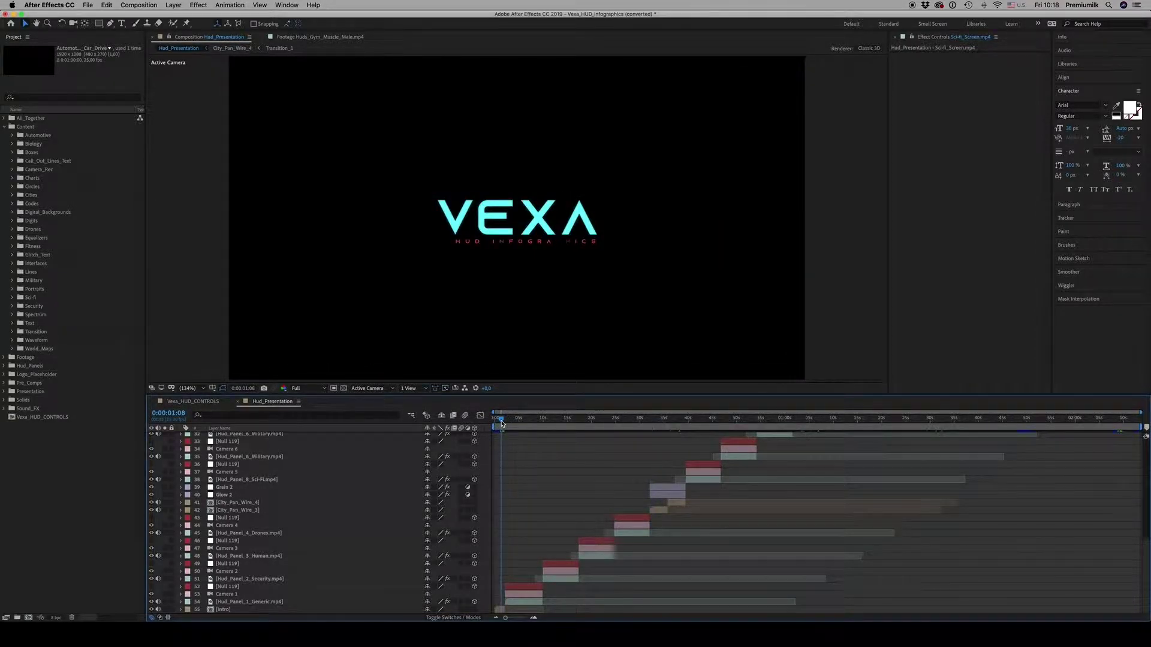